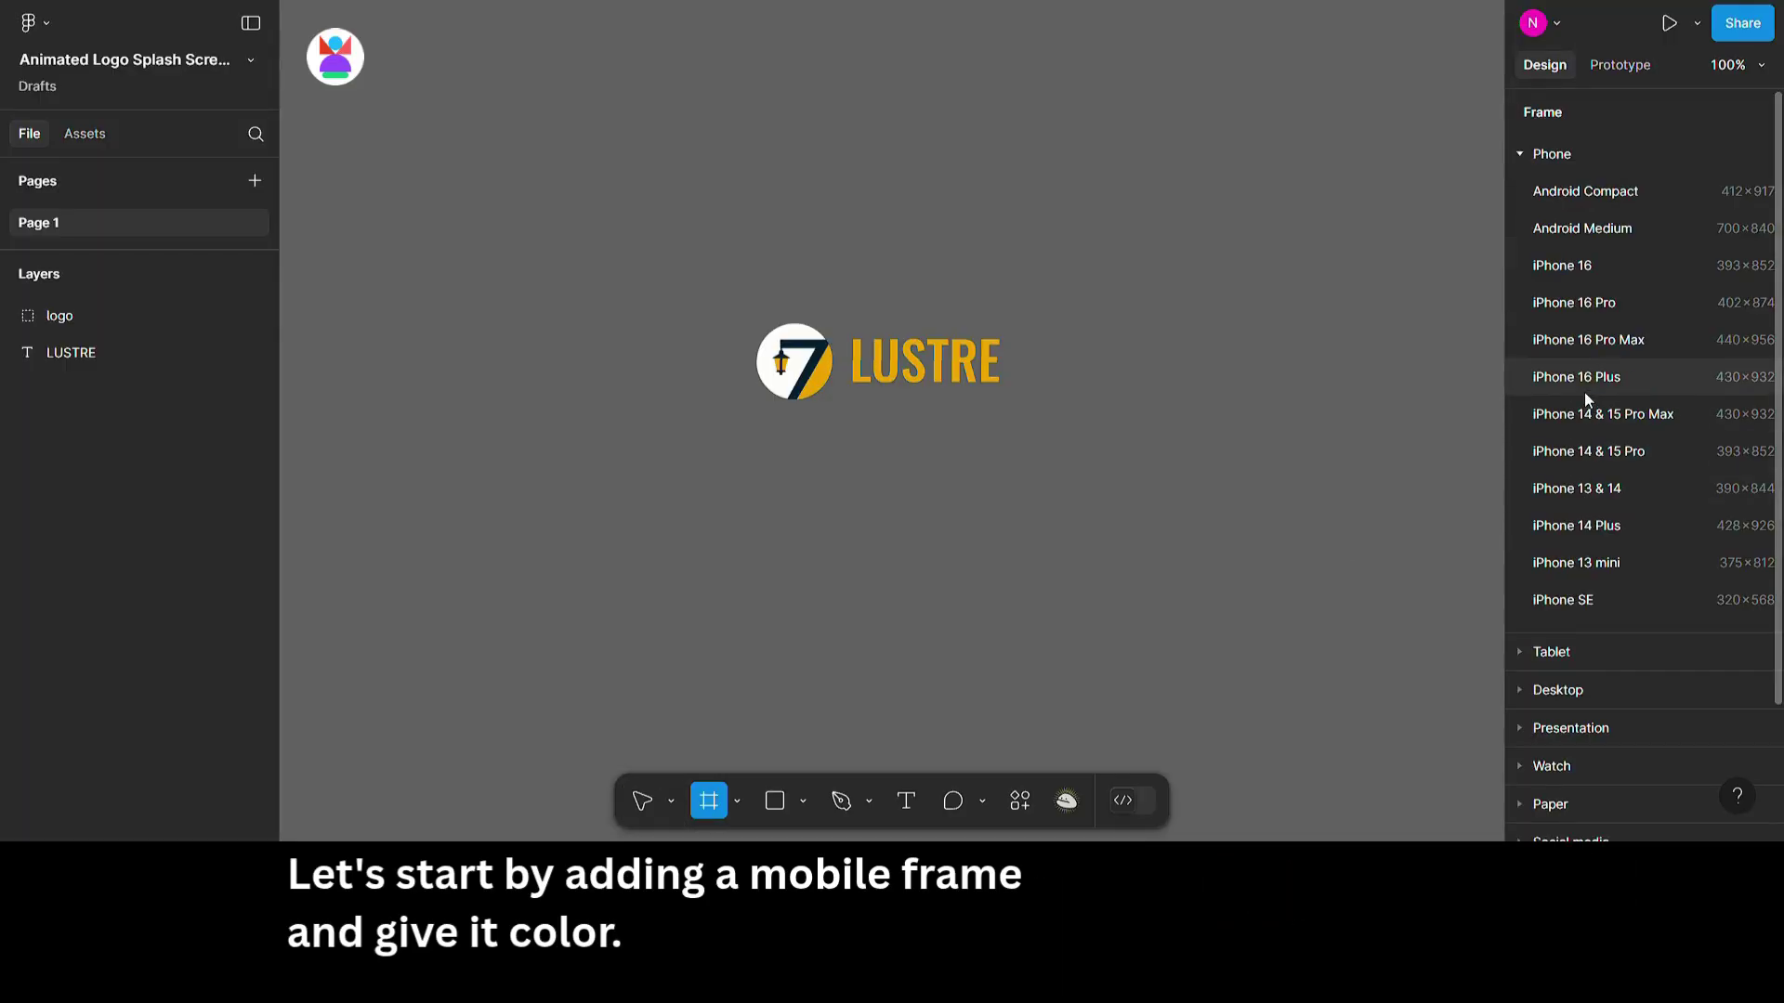
Create a 430×932 iPhone 16 Plus frame below the LUSTRE logo, filled 082032 navy.
click(1585, 381)
drag(1155, 338, 957, 601)
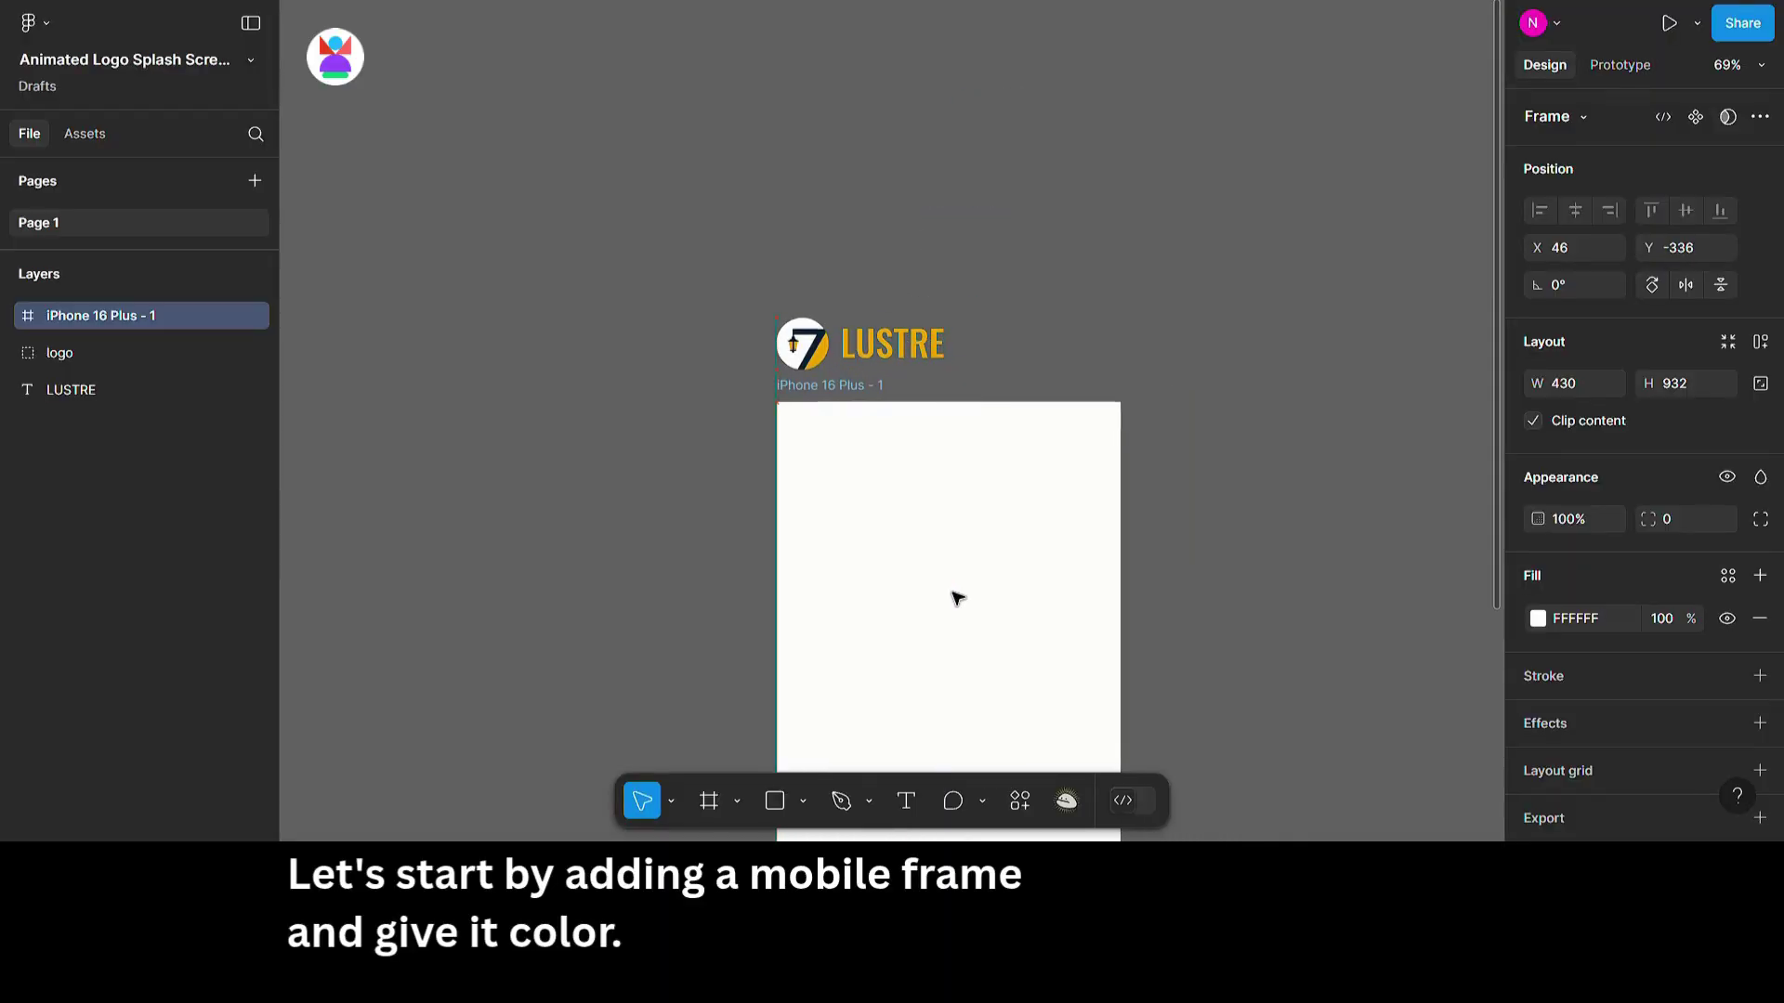
click(1538, 619)
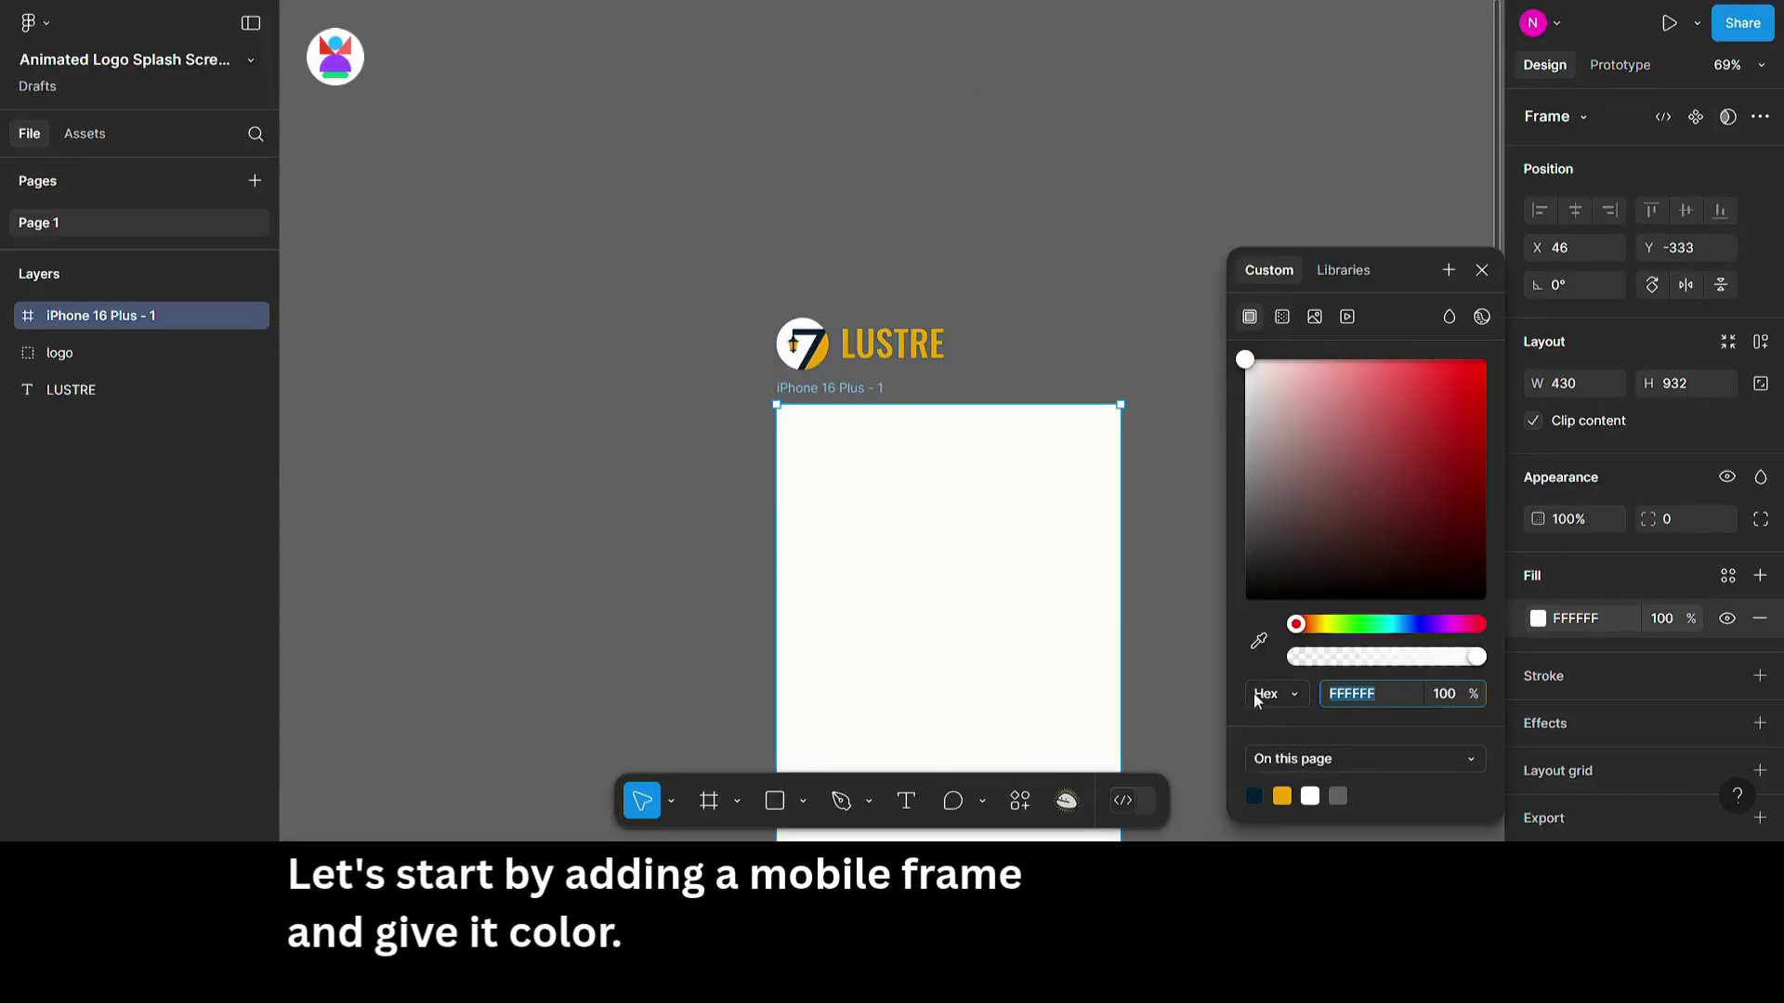
click(1254, 796)
drag(924, 645, 939, 609)
click(1059, 343)
drag(1060, 343, 1032, 92)
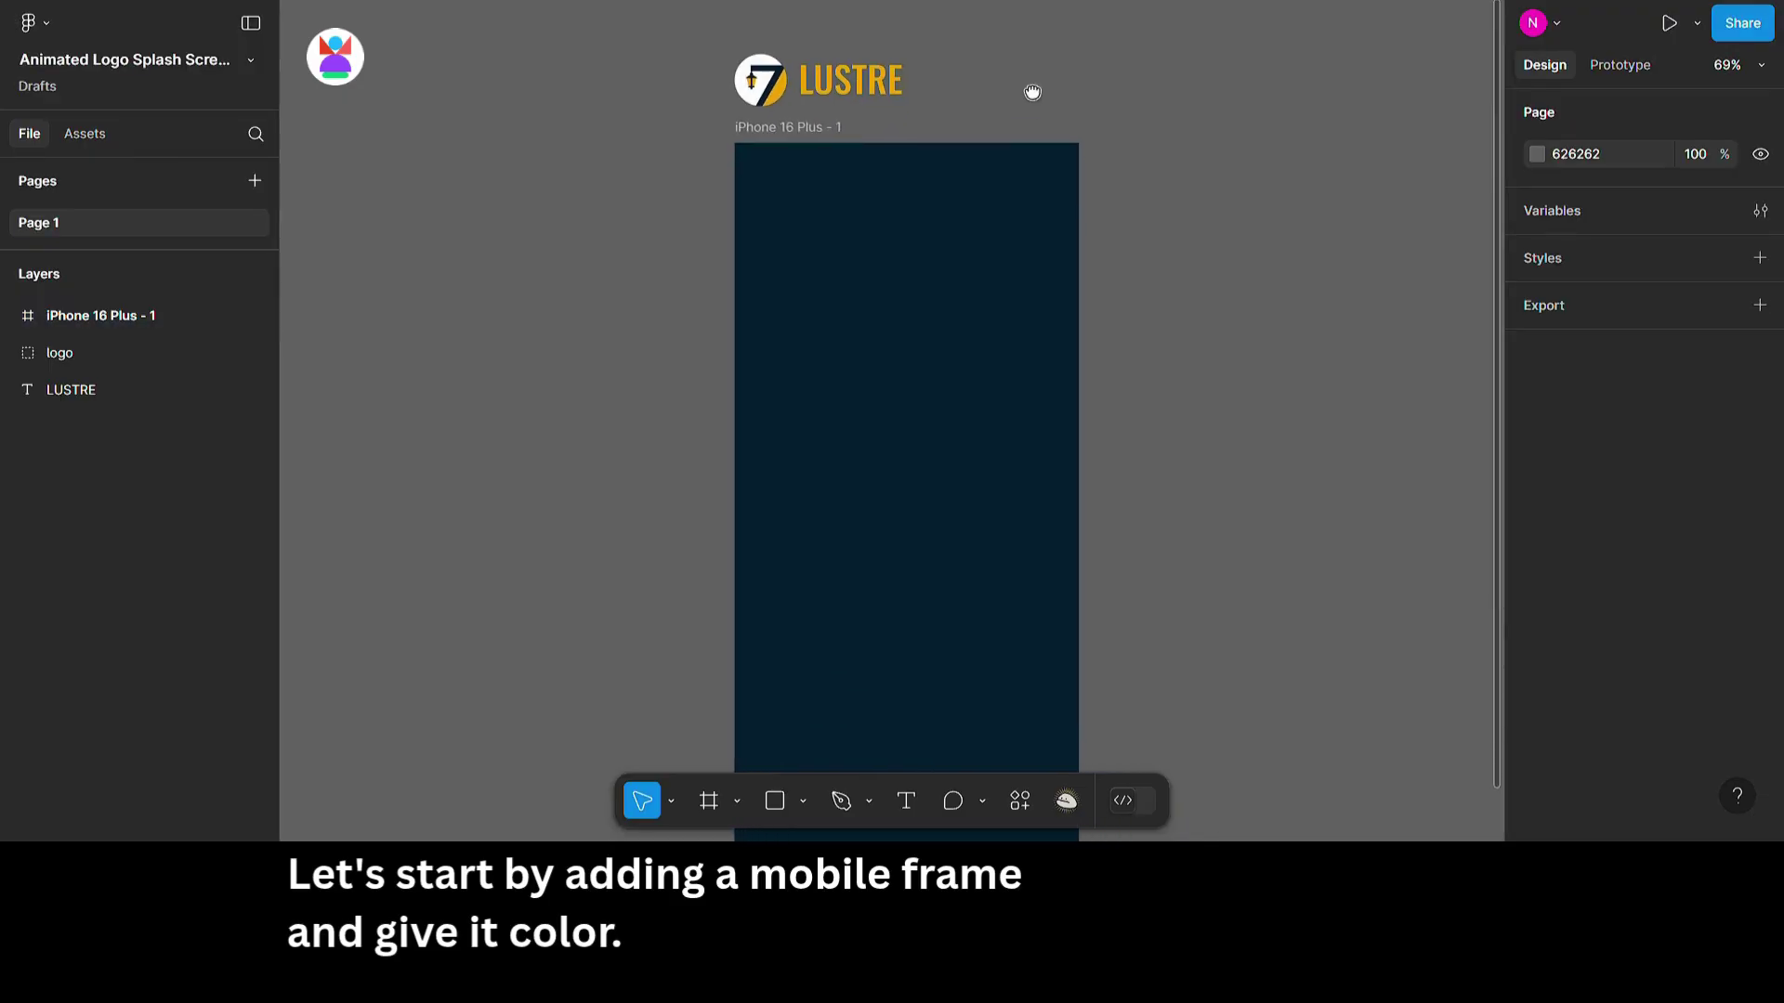
scroll(975, 362, down, 2)
scroll(911, 334, right, 2)
Rename the navy frame to '1'.
click(896, 335)
scroll(898, 335, down, 5)
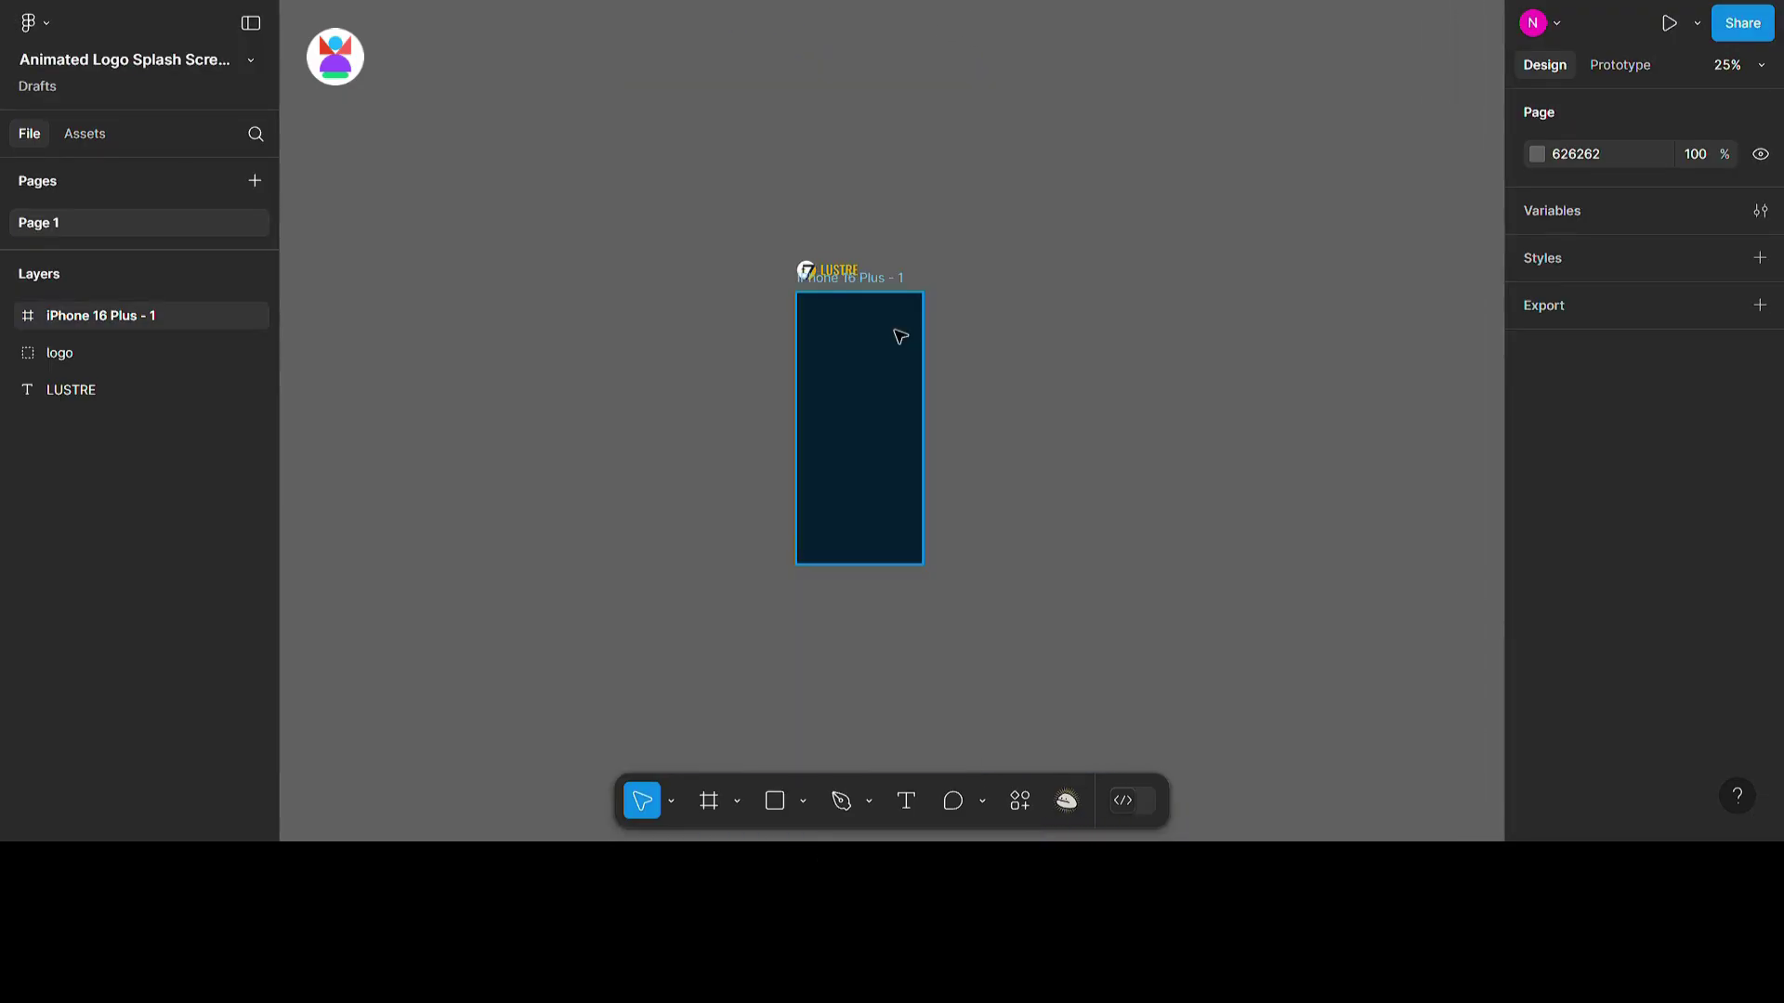
scroll(901, 336, up, 3)
click(734, 152)
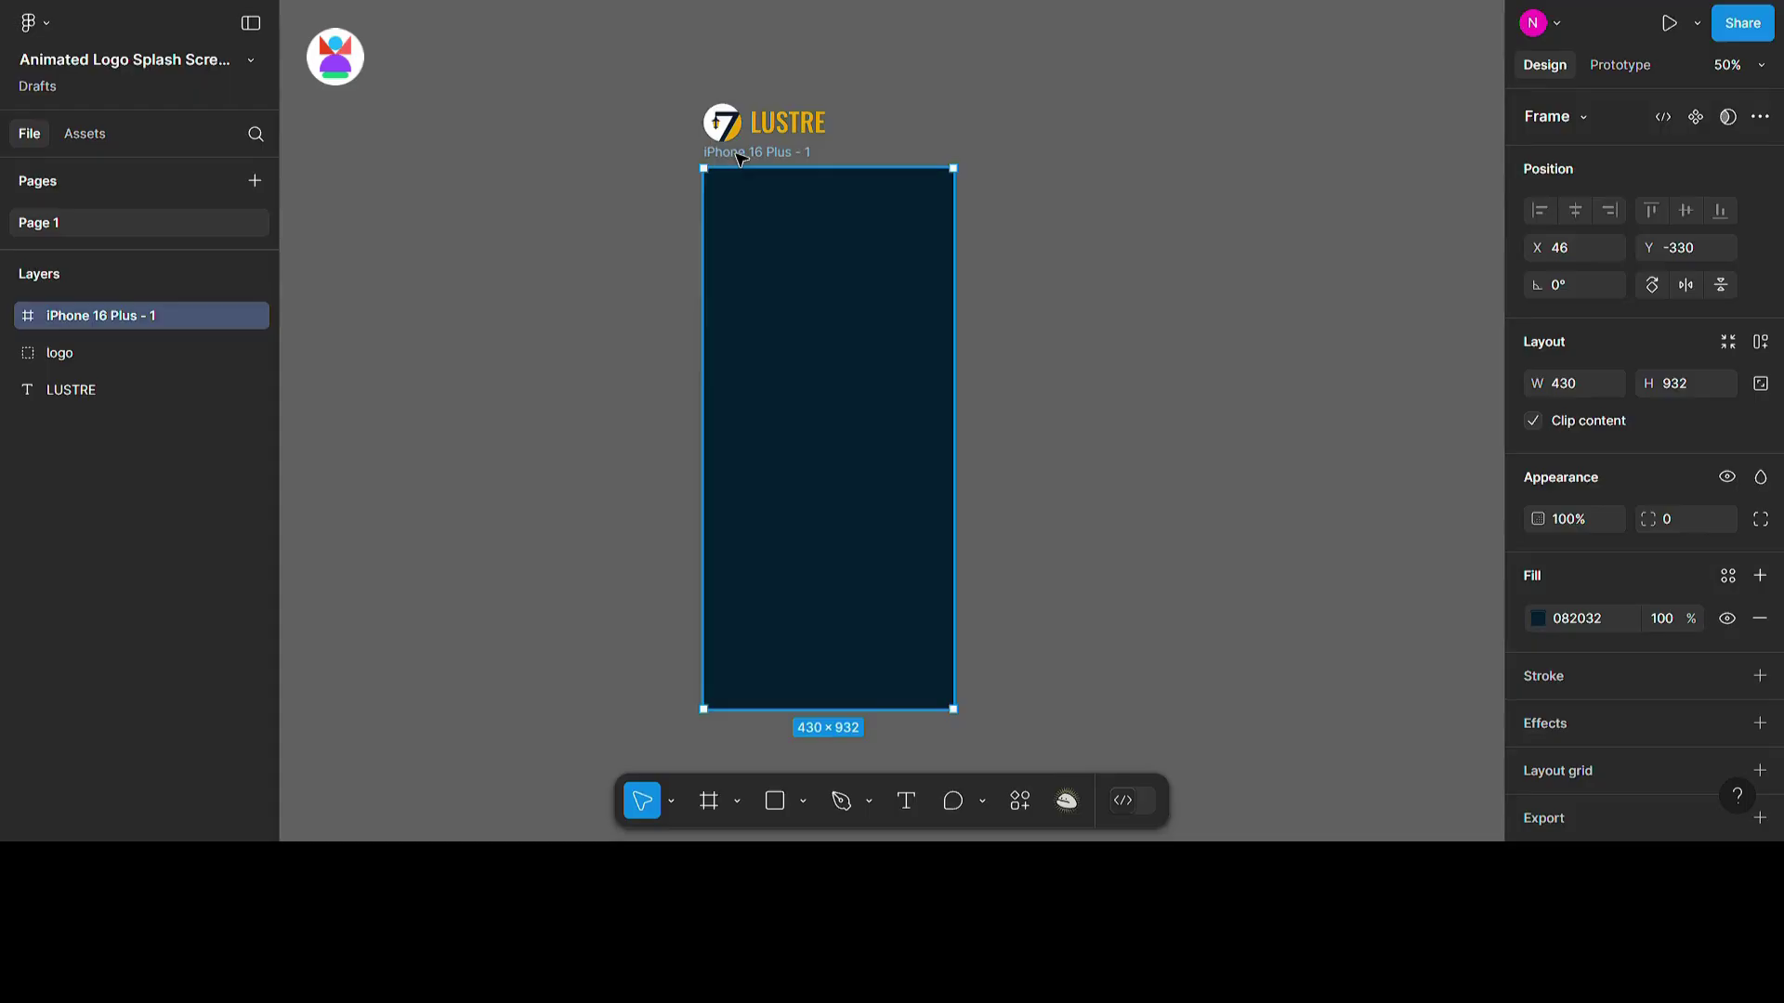
double_click(741, 154)
text(4)
key(Return)
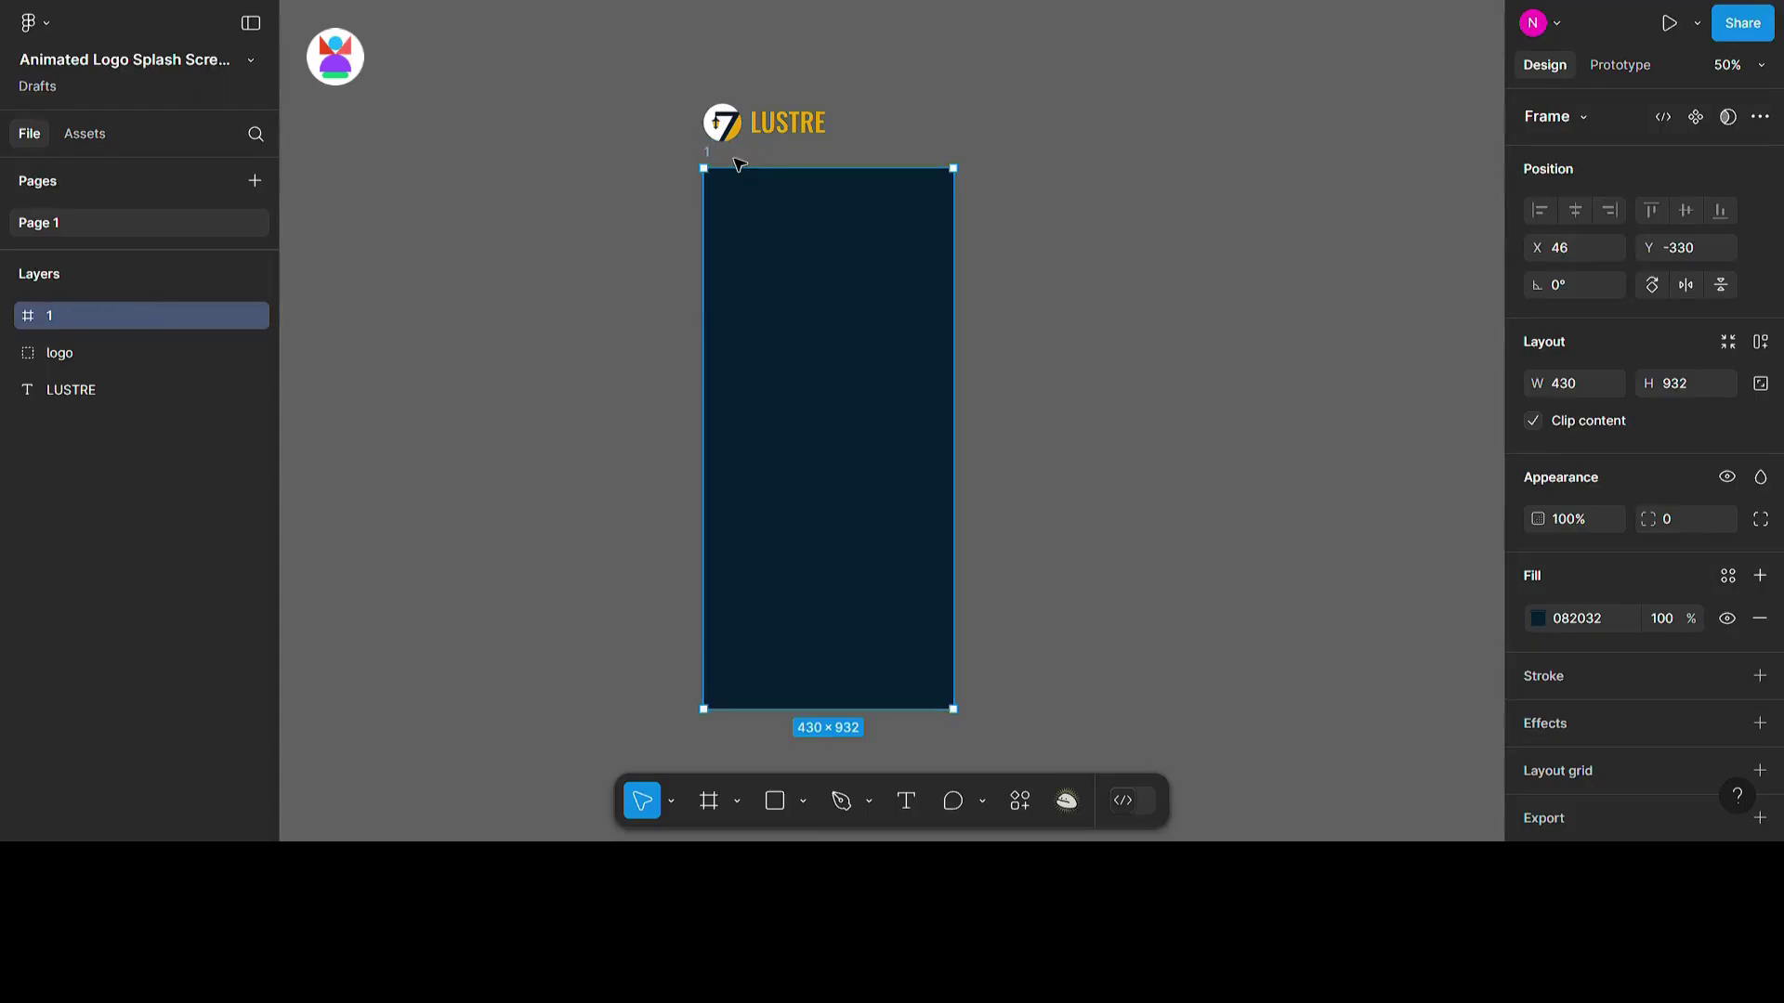
Move the logo into frame 1 and draw a flat ellipse beneath it.
click(737, 134)
drag(737, 135, 834, 442)
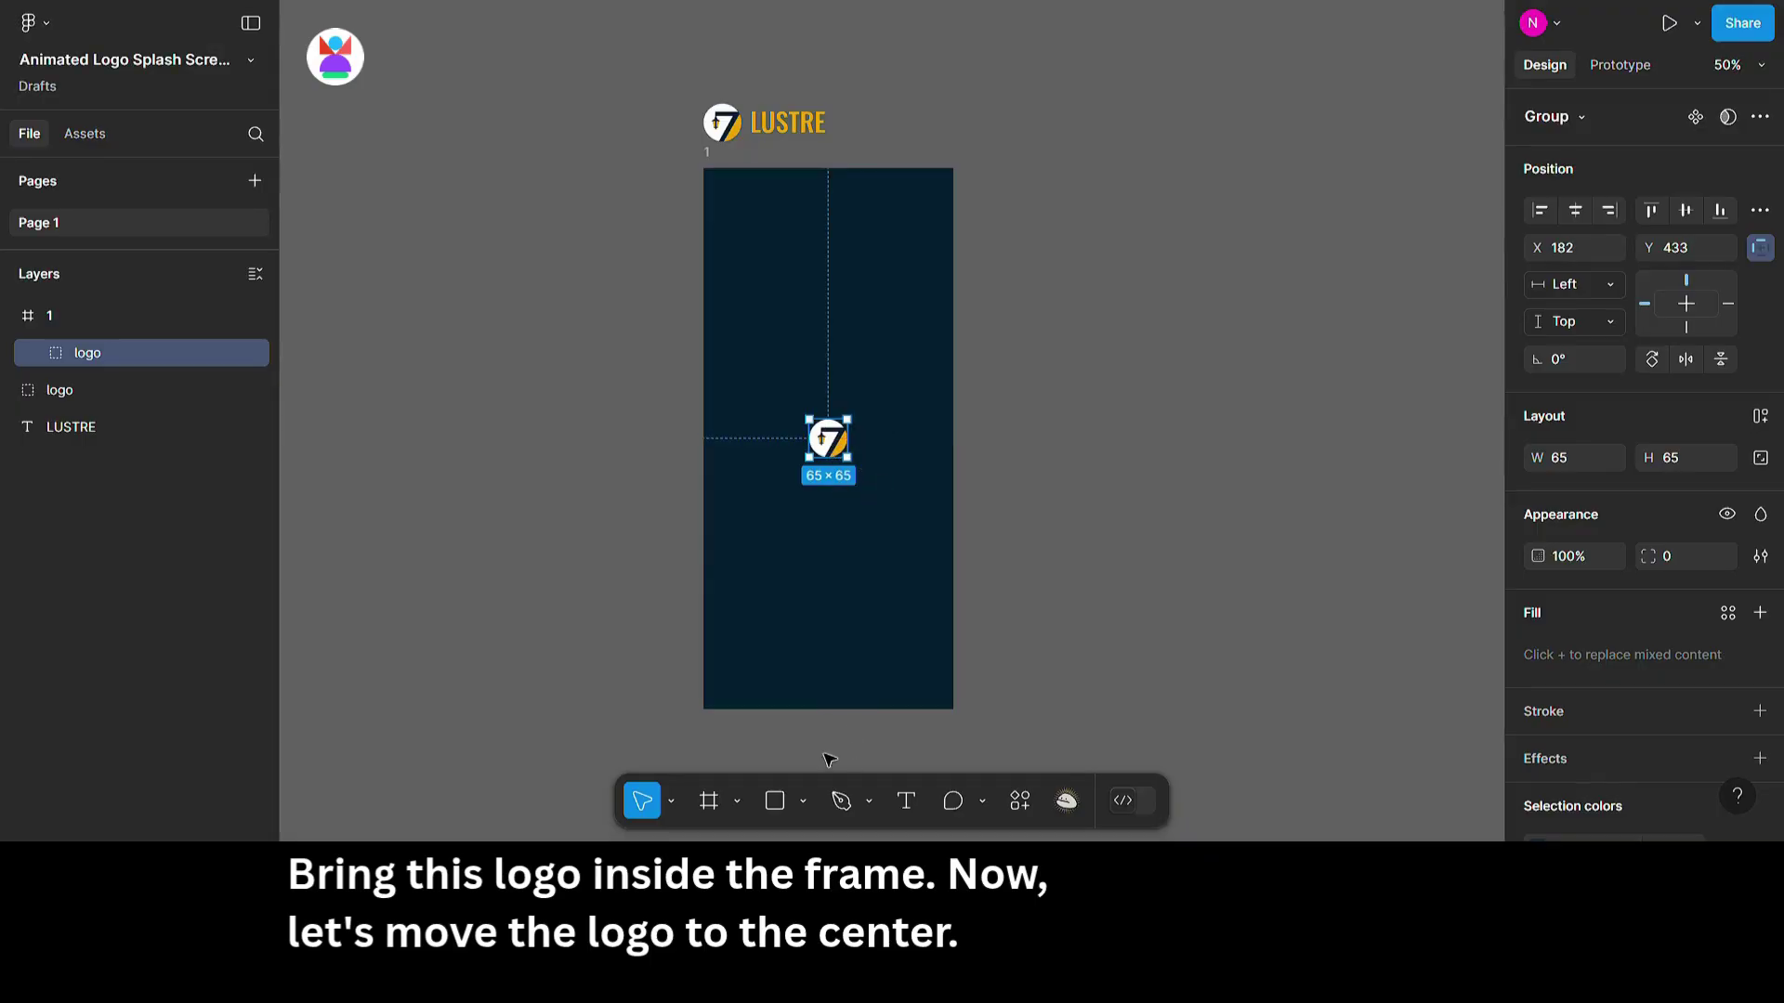
click(802, 801)
click(818, 657)
mouse_move(758, 455)
mouse_down()
mouse_move(930, 503)
mouse_move(936, 489)
mouse_move(845, 474)
mouse_up()
Paste a duplicate 307×50 ellipse over the original and centre it horizontally in the frame.
right_click(842, 462)
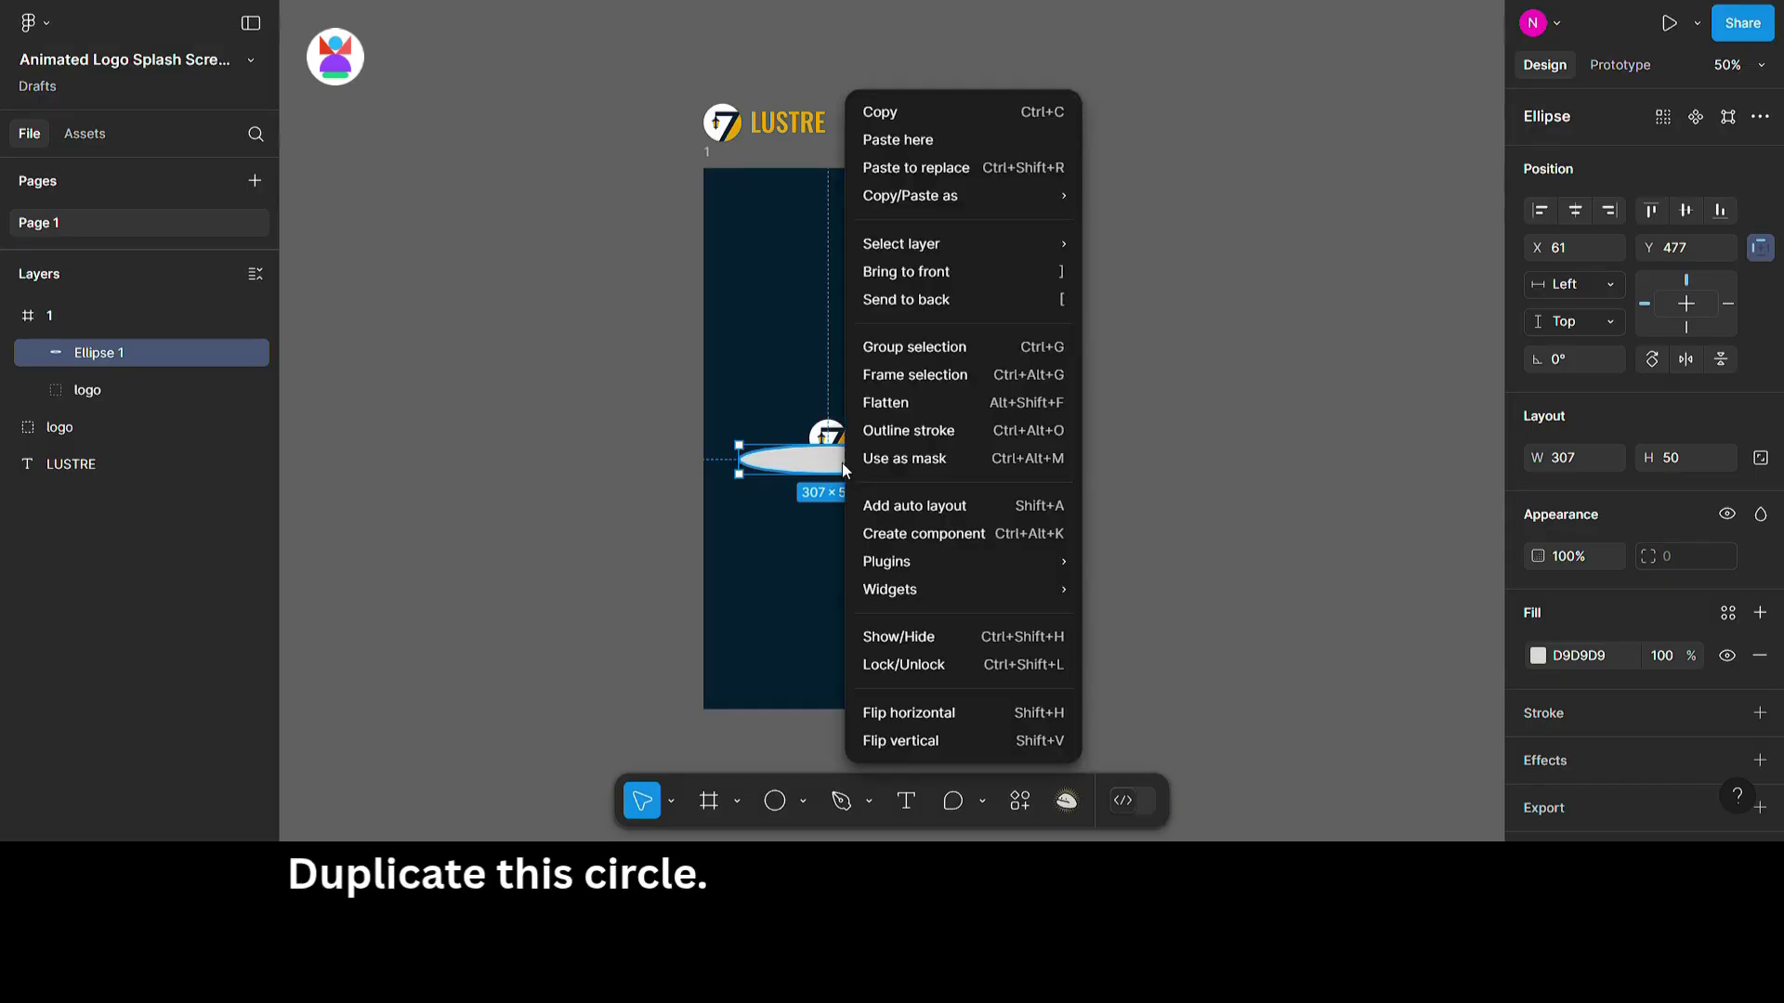
click(824, 437)
right_click(822, 437)
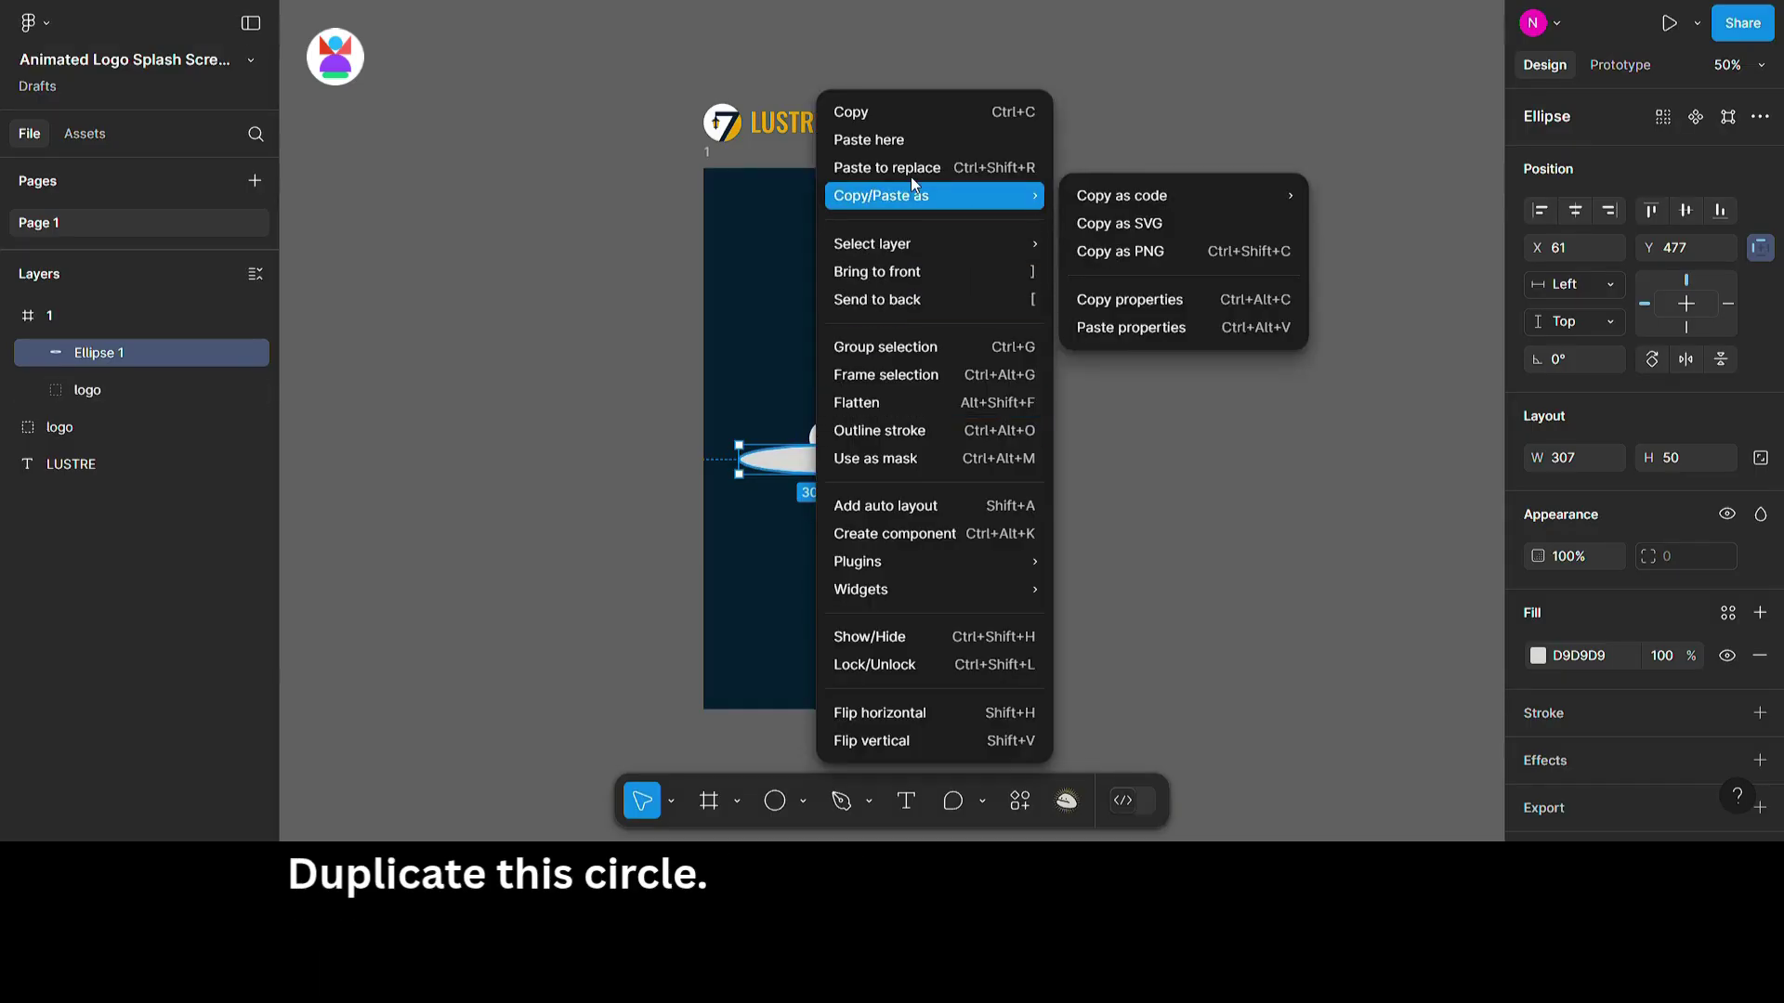
key(Escape)
key(ctrl+v)
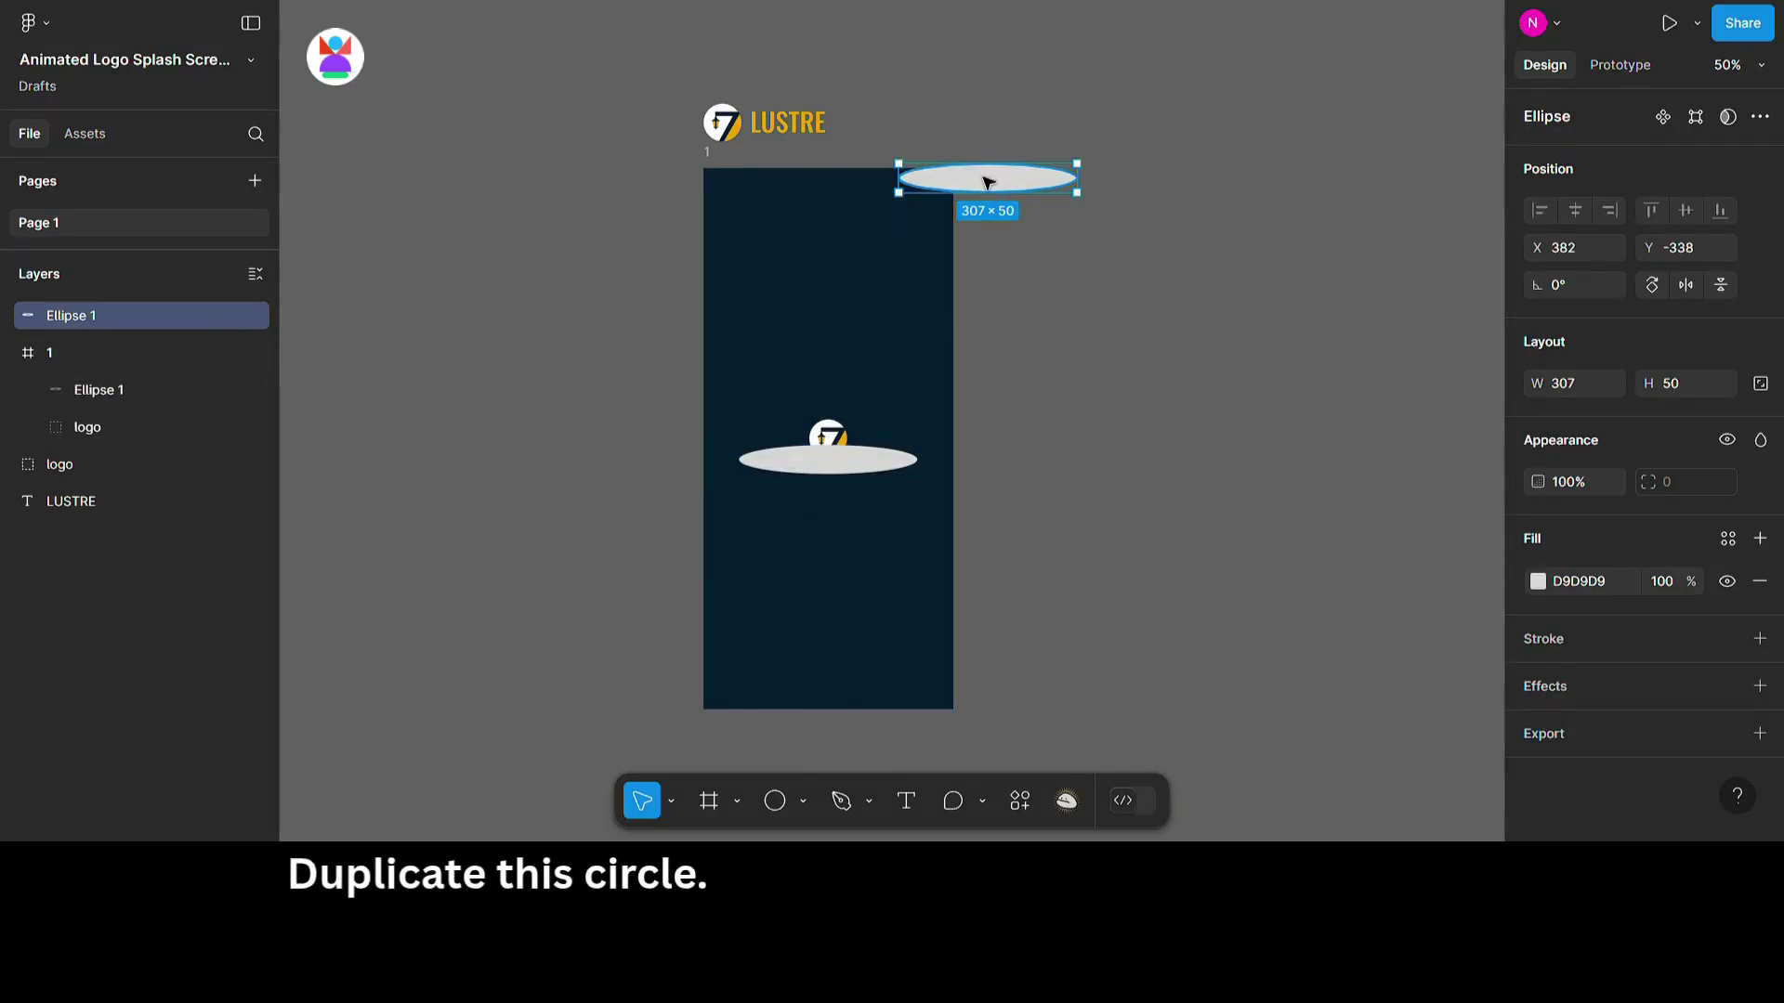
drag(987, 182, 828, 467)
click(1575, 210)
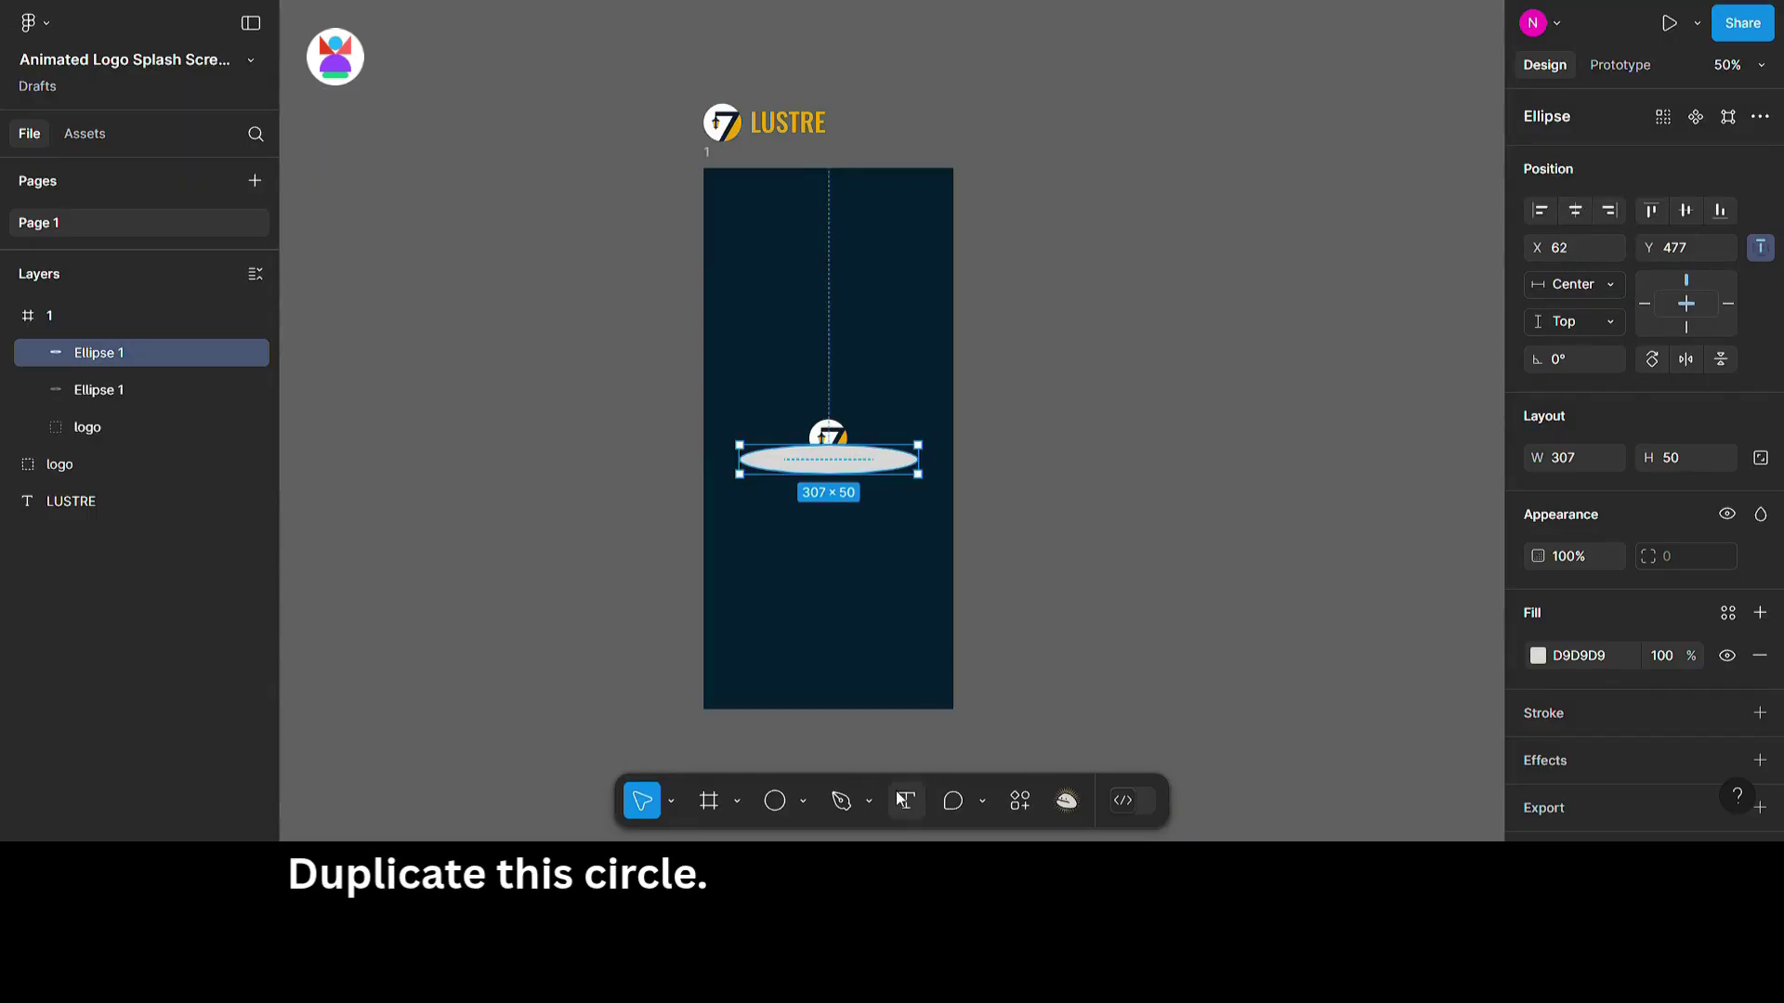
click(803, 805)
Draw a rectangle above the ellipse and combine it with one ellipse into a Union.
click(809, 577)
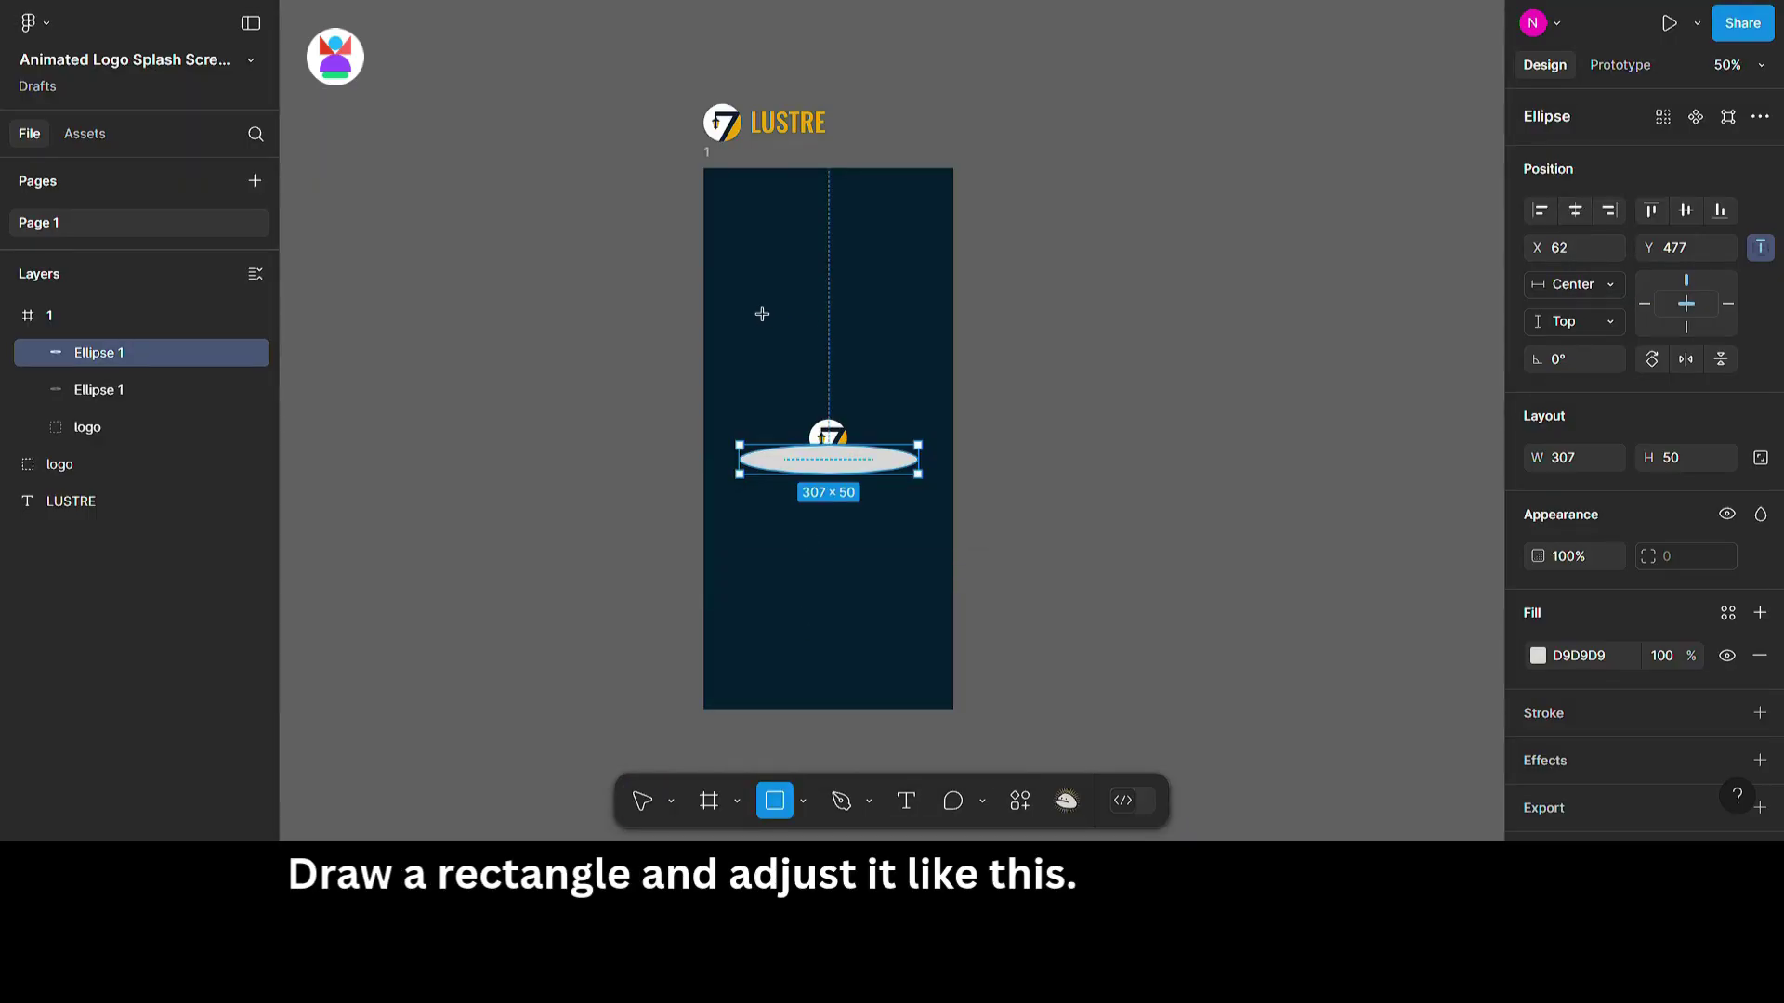
drag(740, 290, 934, 481)
drag(741, 401, 739, 401)
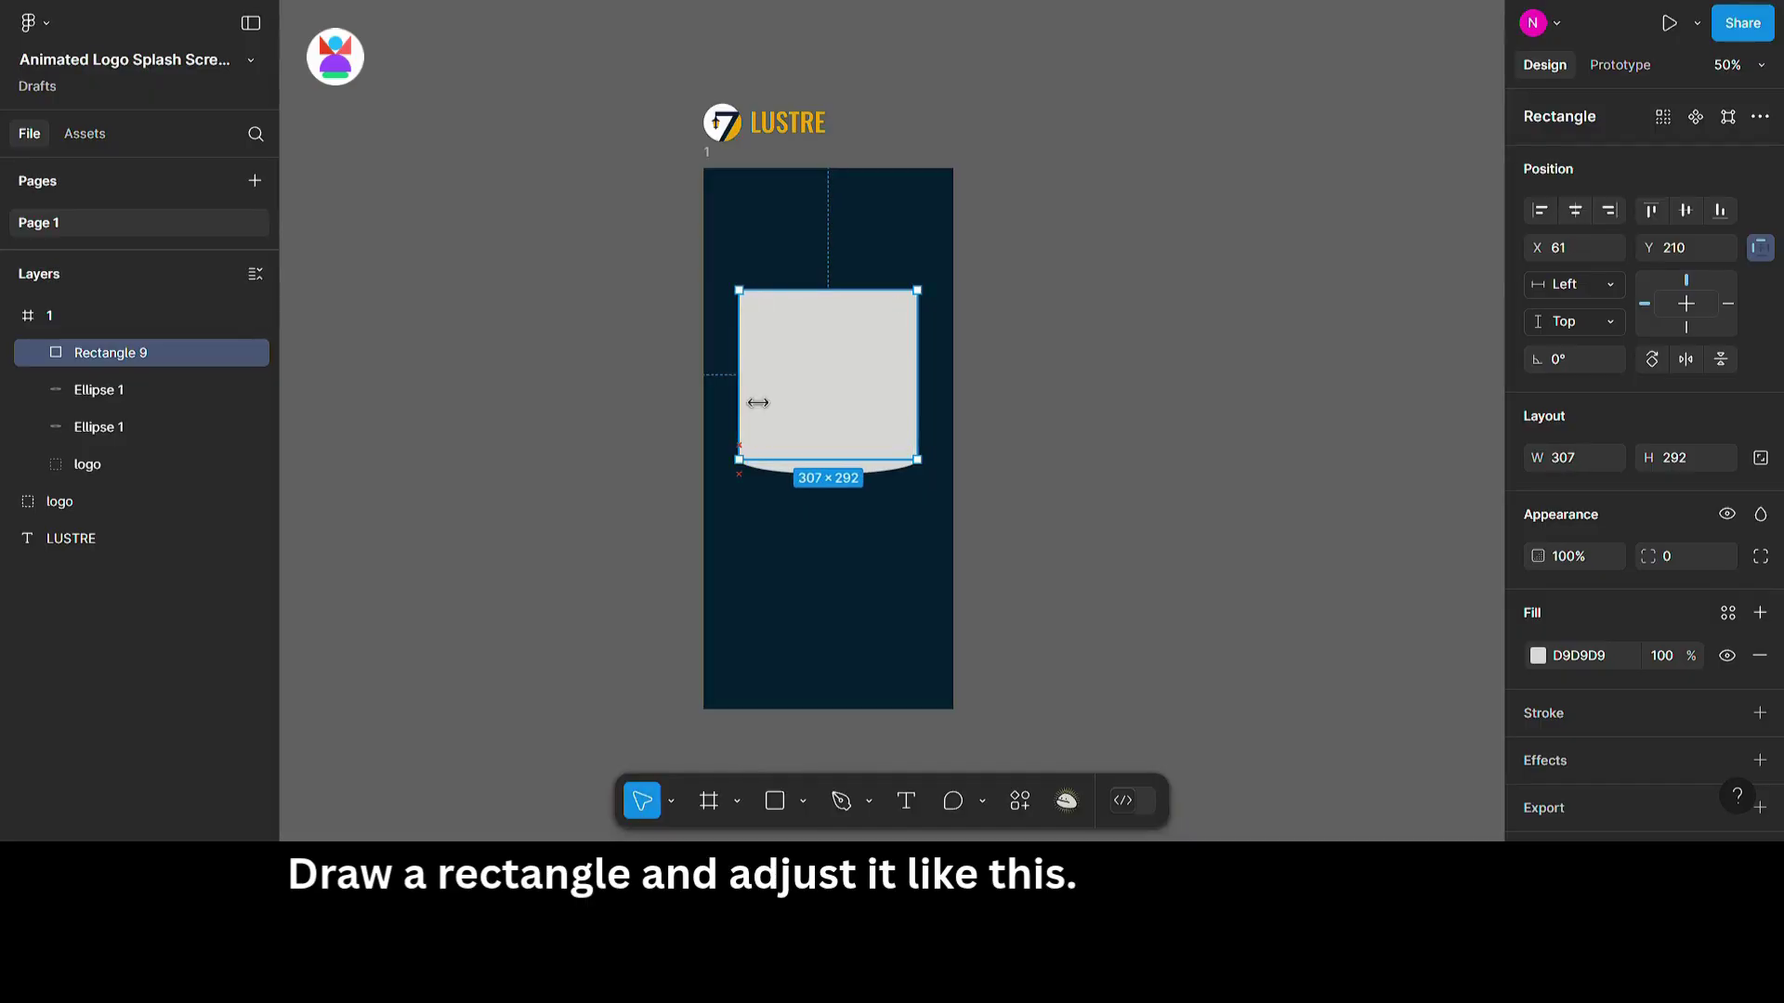
shift+click(159, 390)
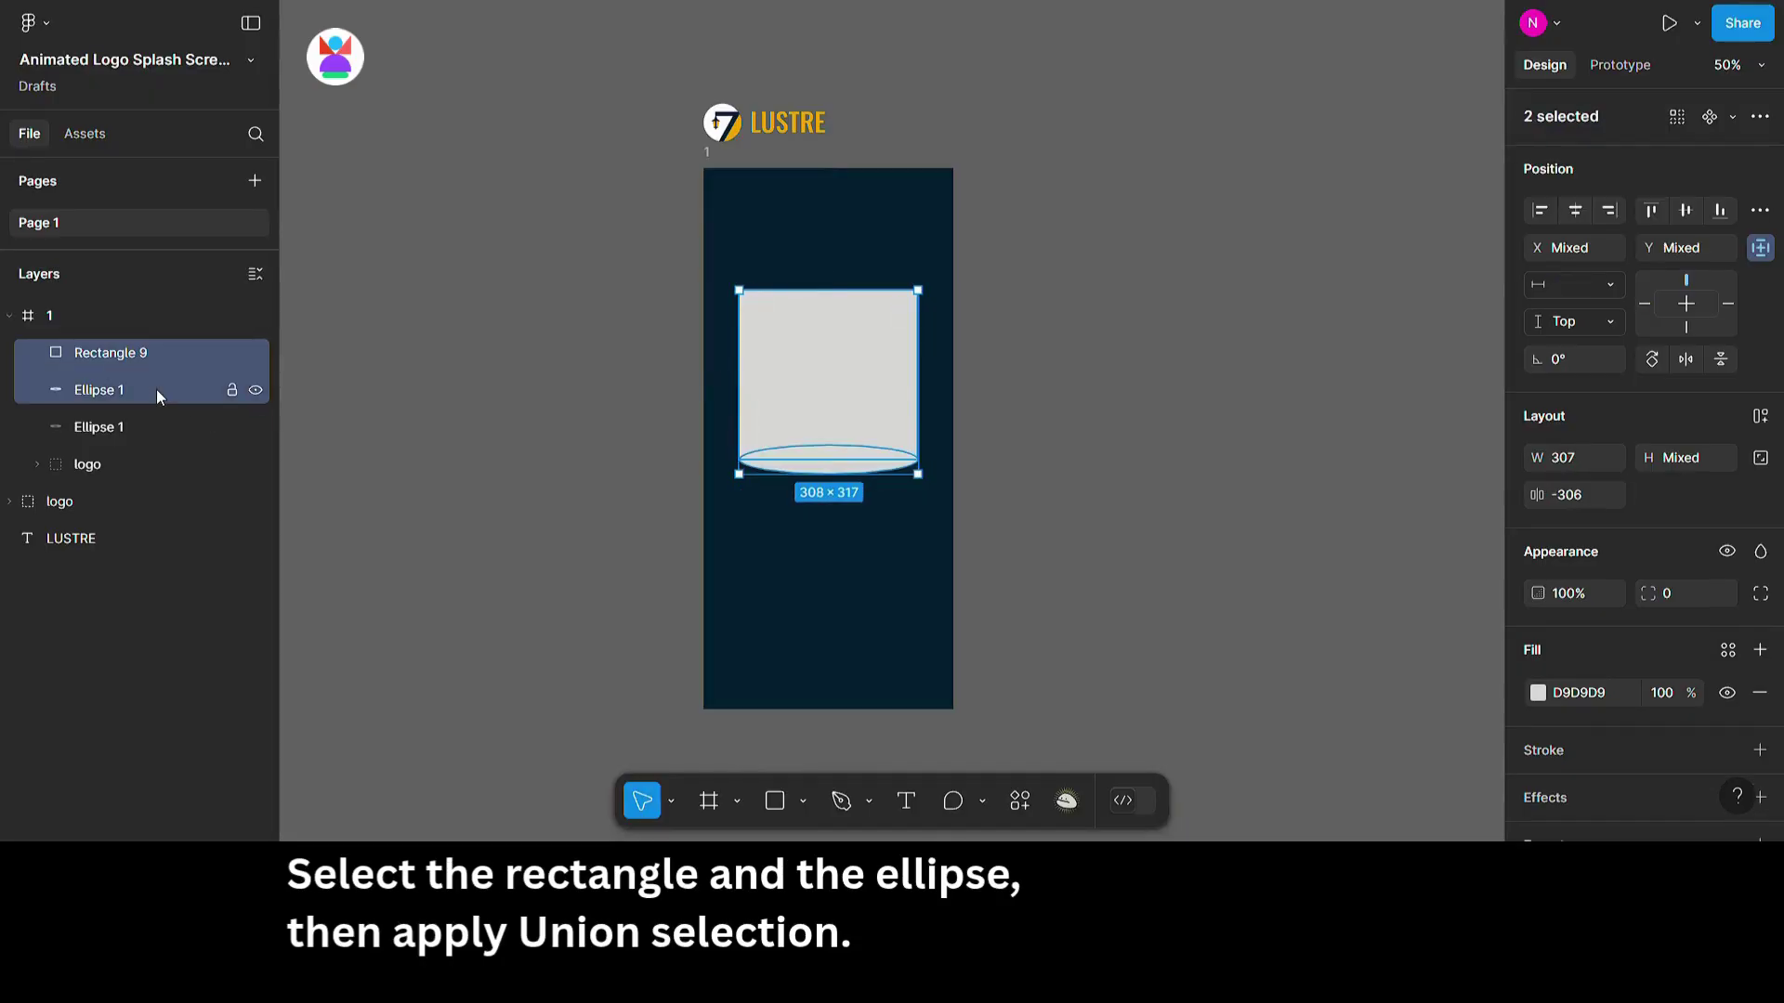
click(1733, 117)
click(1757, 117)
click(1561, 318)
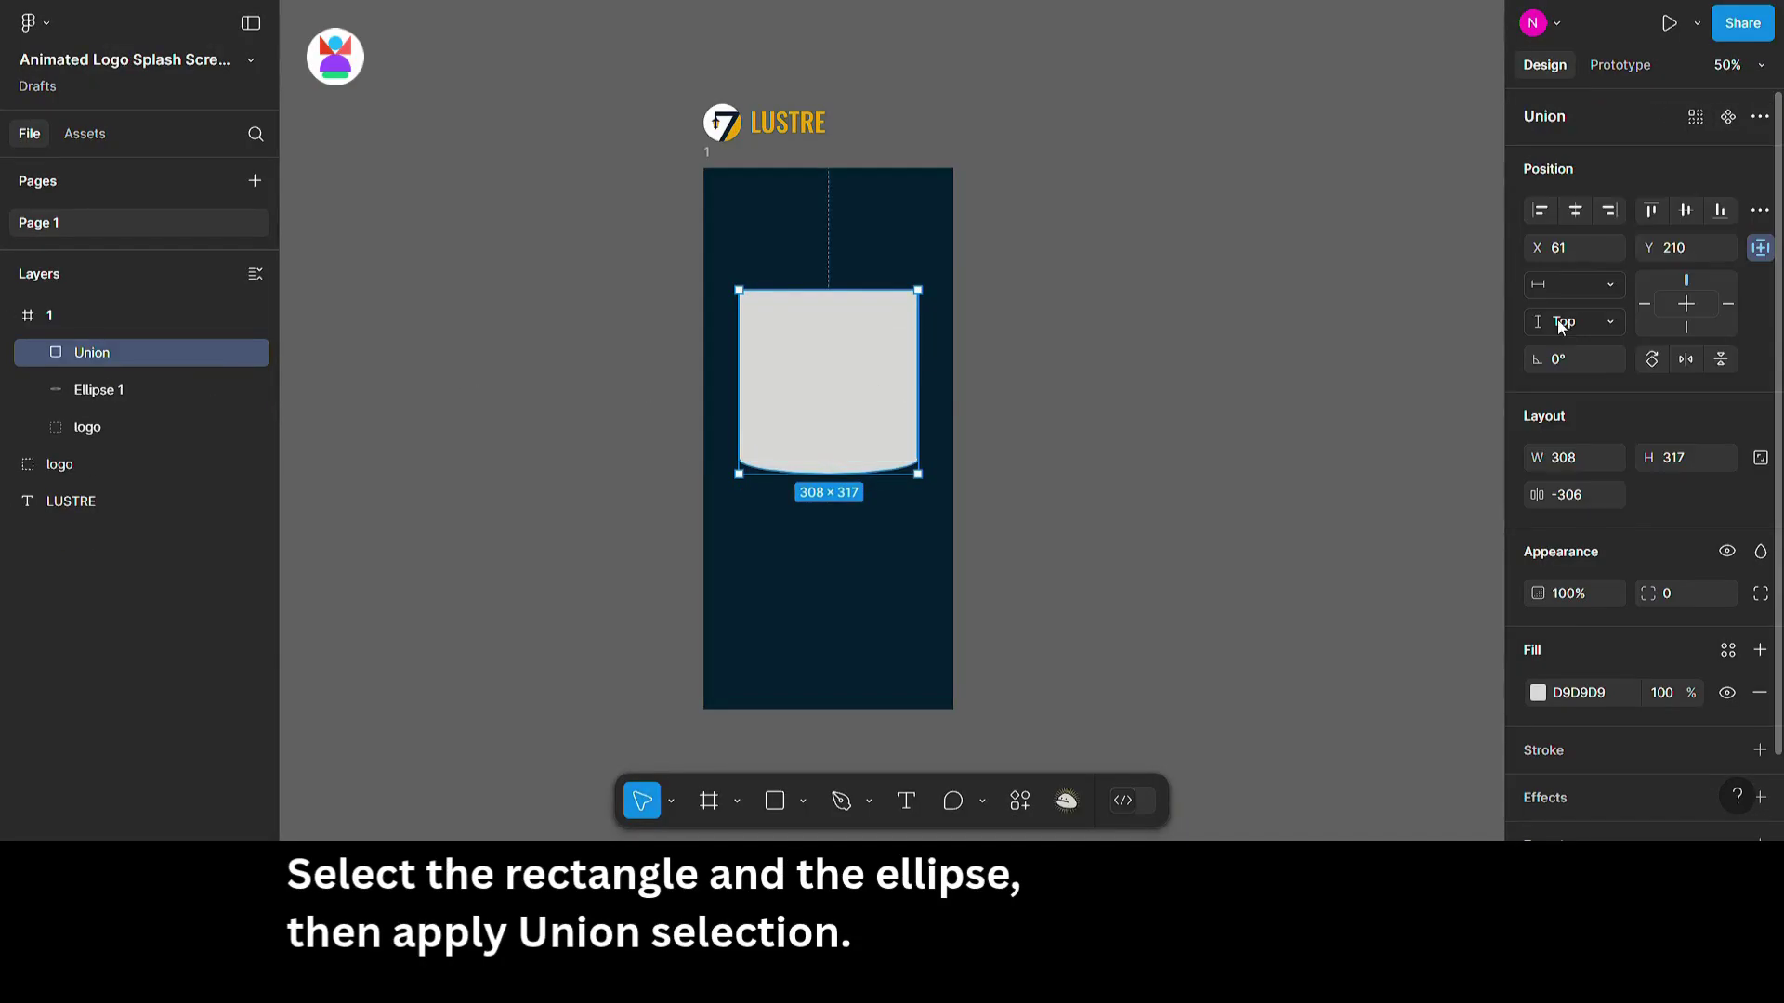
Bring the other ellipse above the Union and make the Union a mask over it.
click(76, 390)
key(ctrl+bracketright)
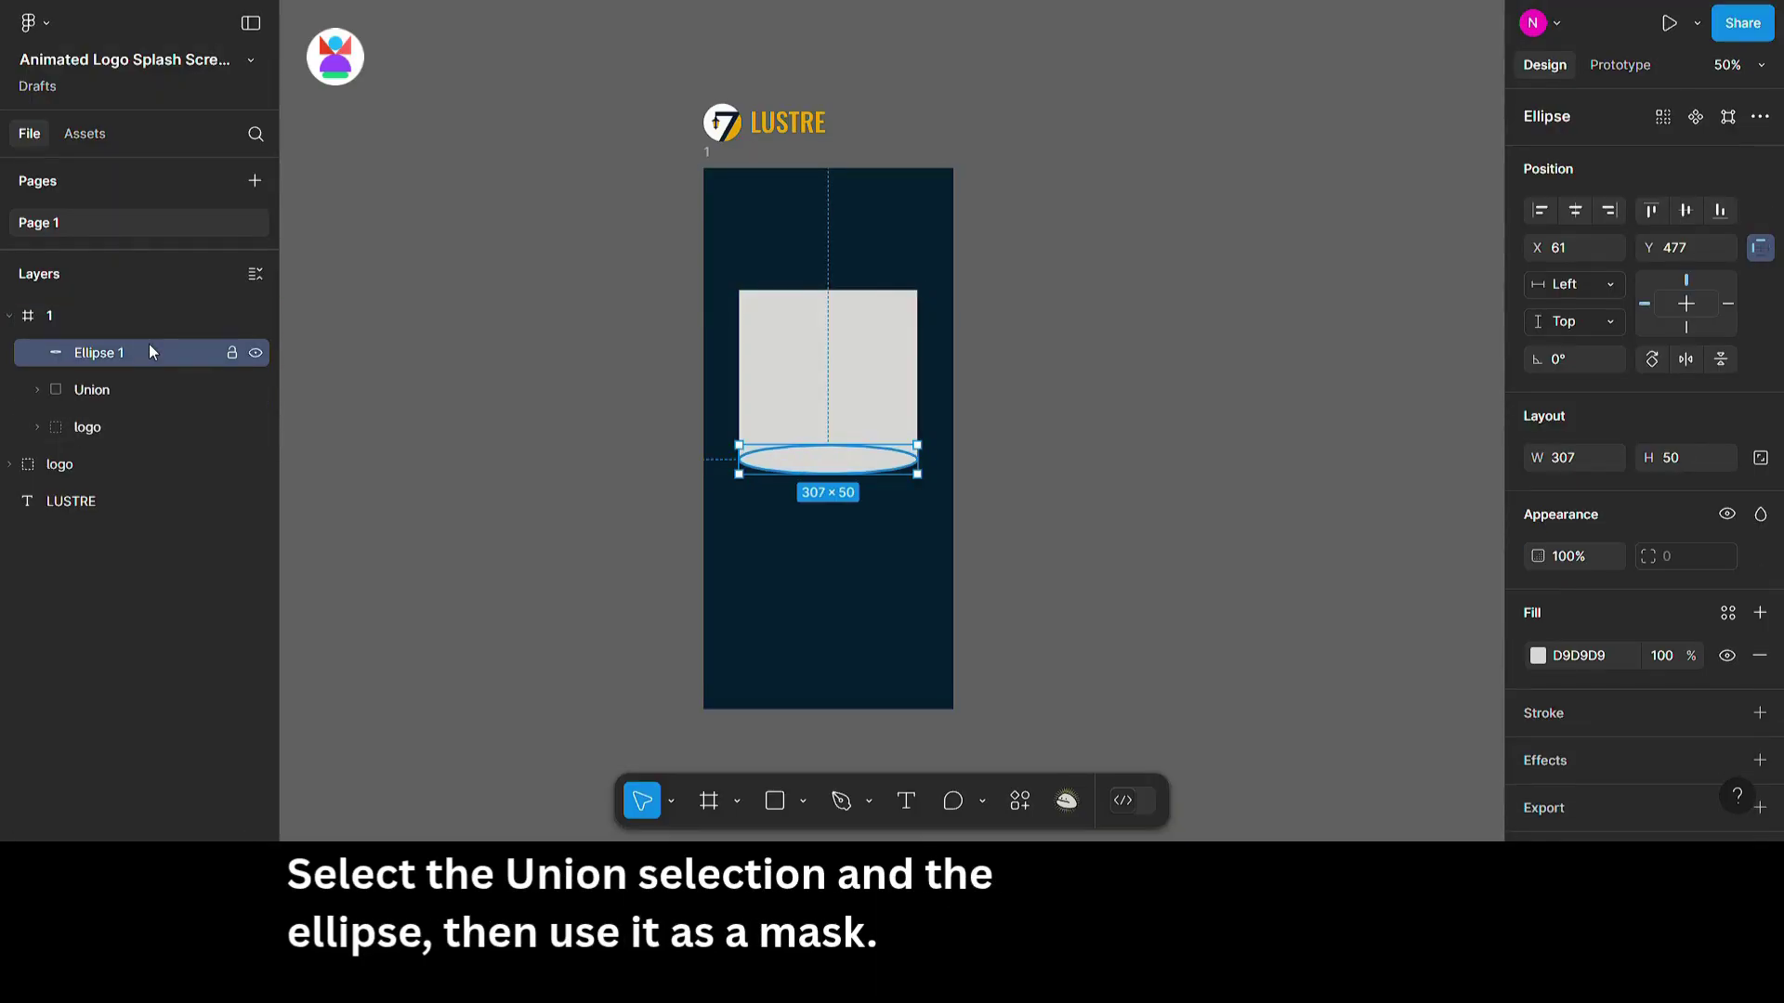
shift+click(97, 392)
right_click(104, 388)
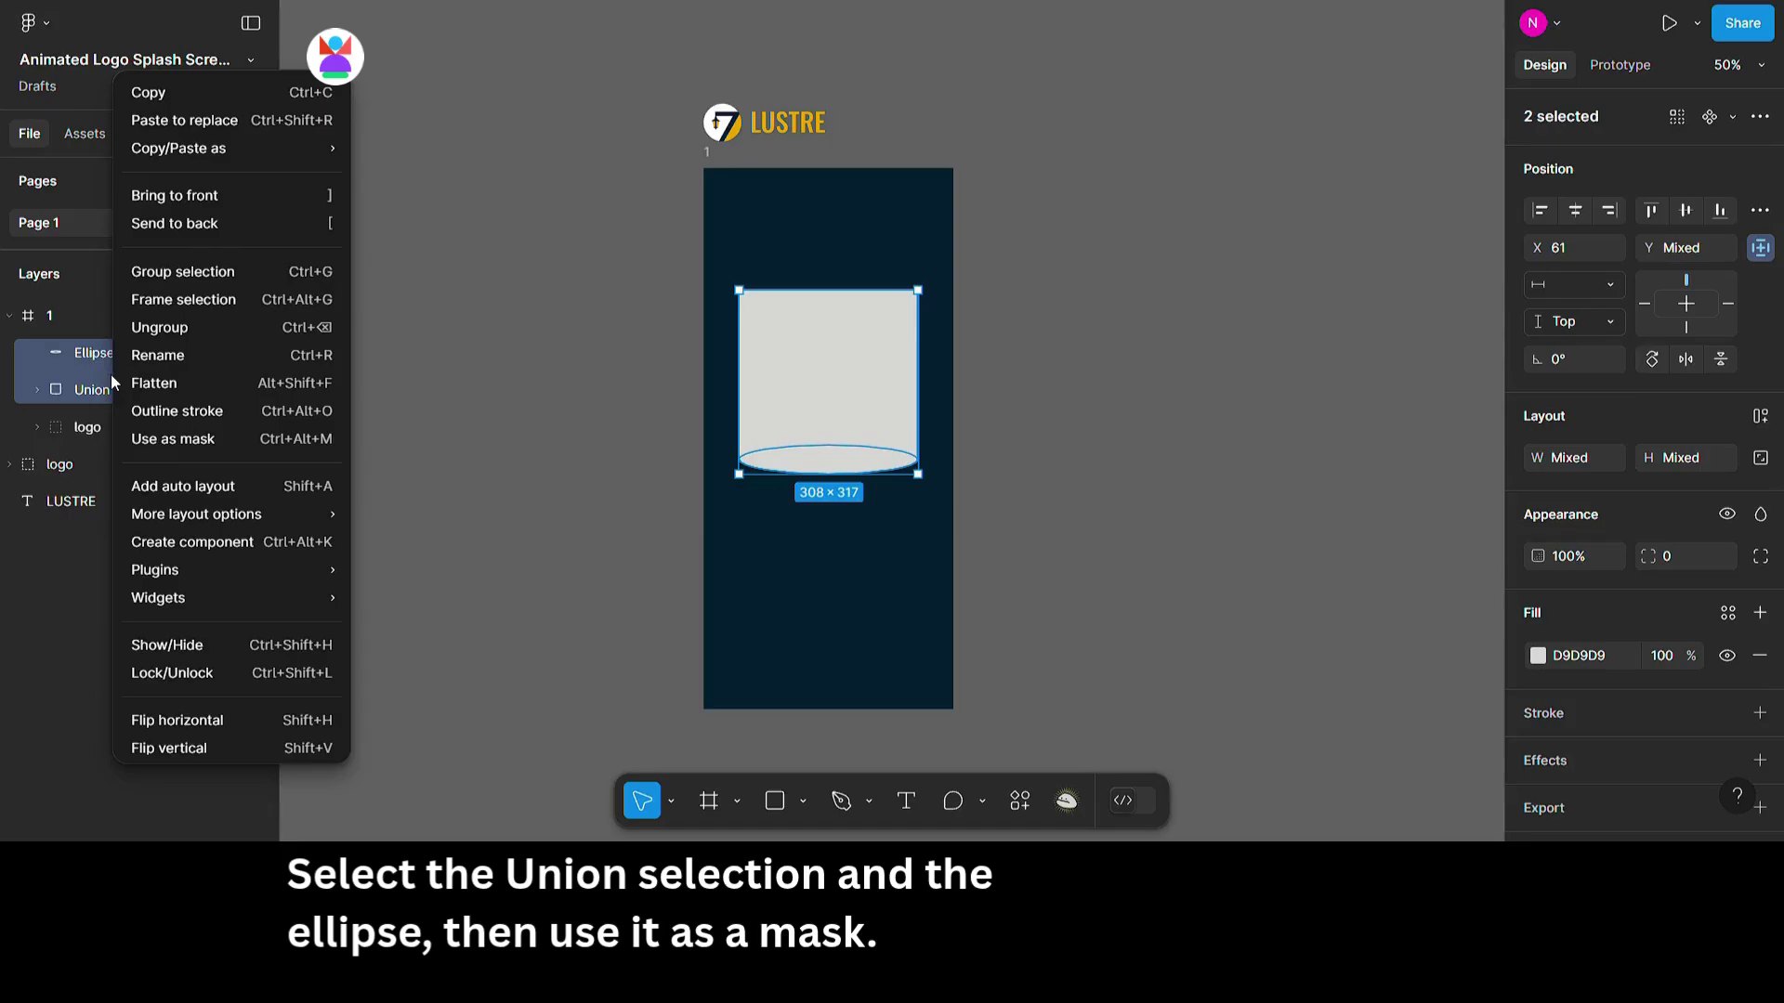
click(155, 433)
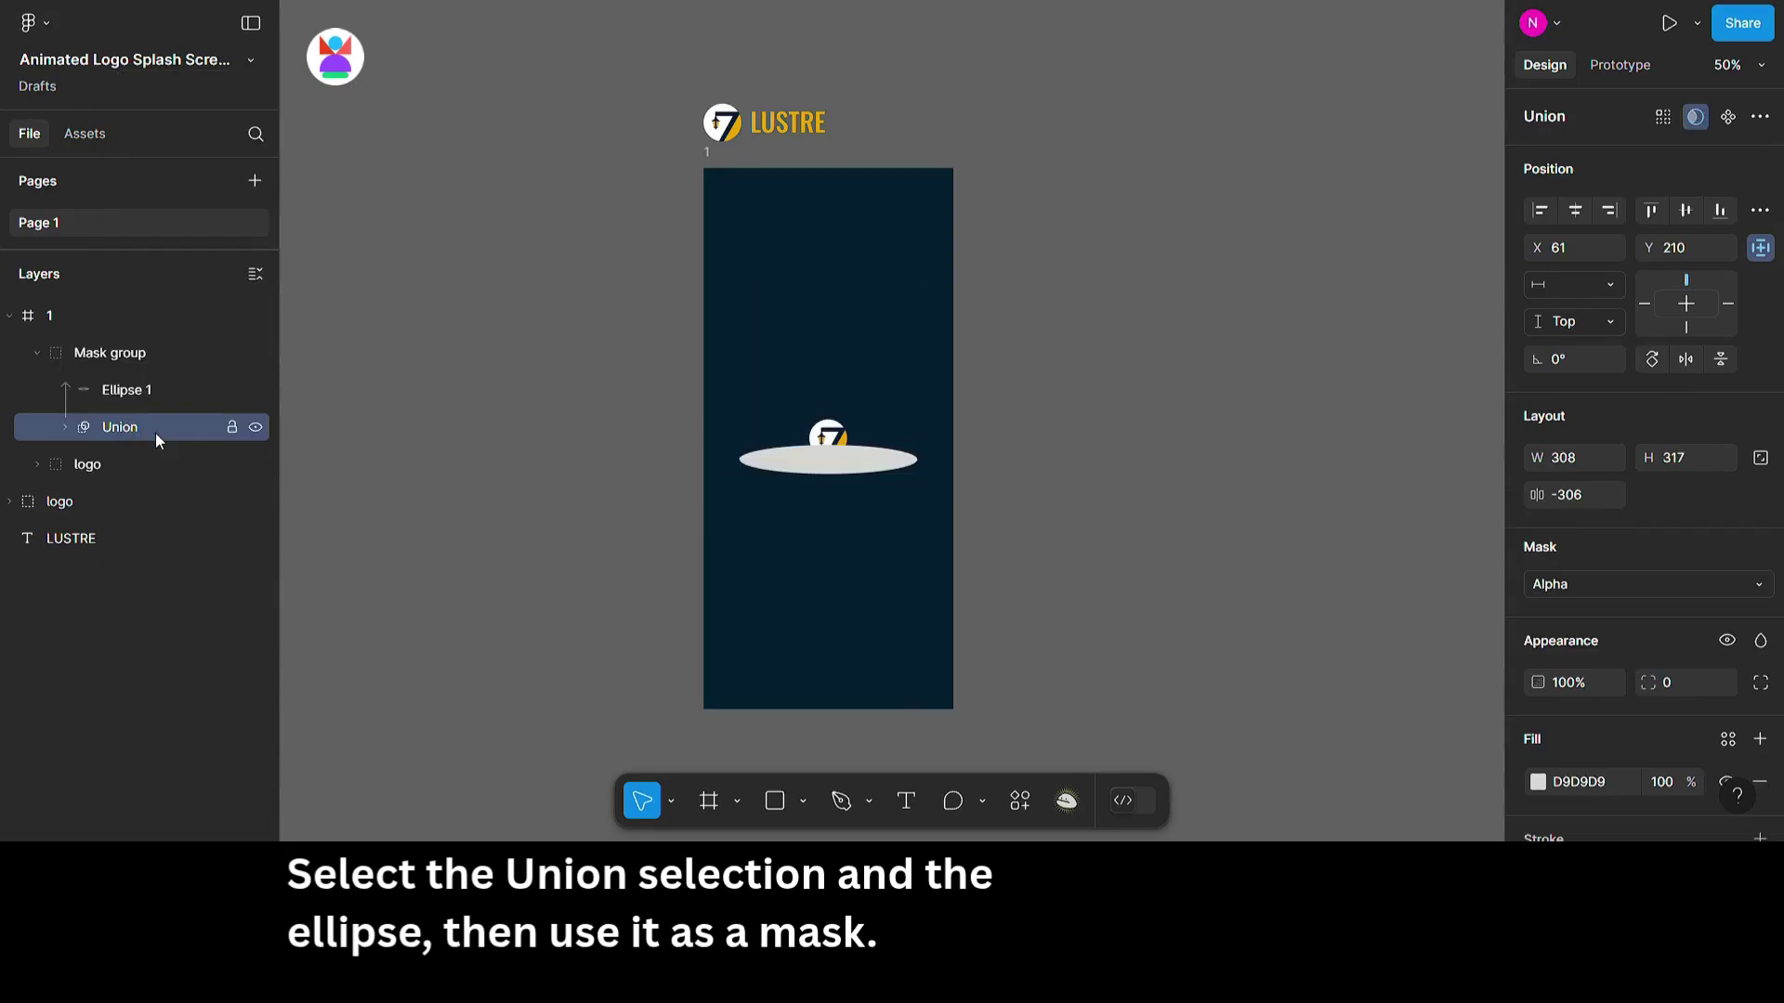
Move the logo into the Mask group and fill the masked ellipse near-black 040608.
click(123, 392)
click(106, 465)
drag(106, 467, 120, 377)
click(106, 427)
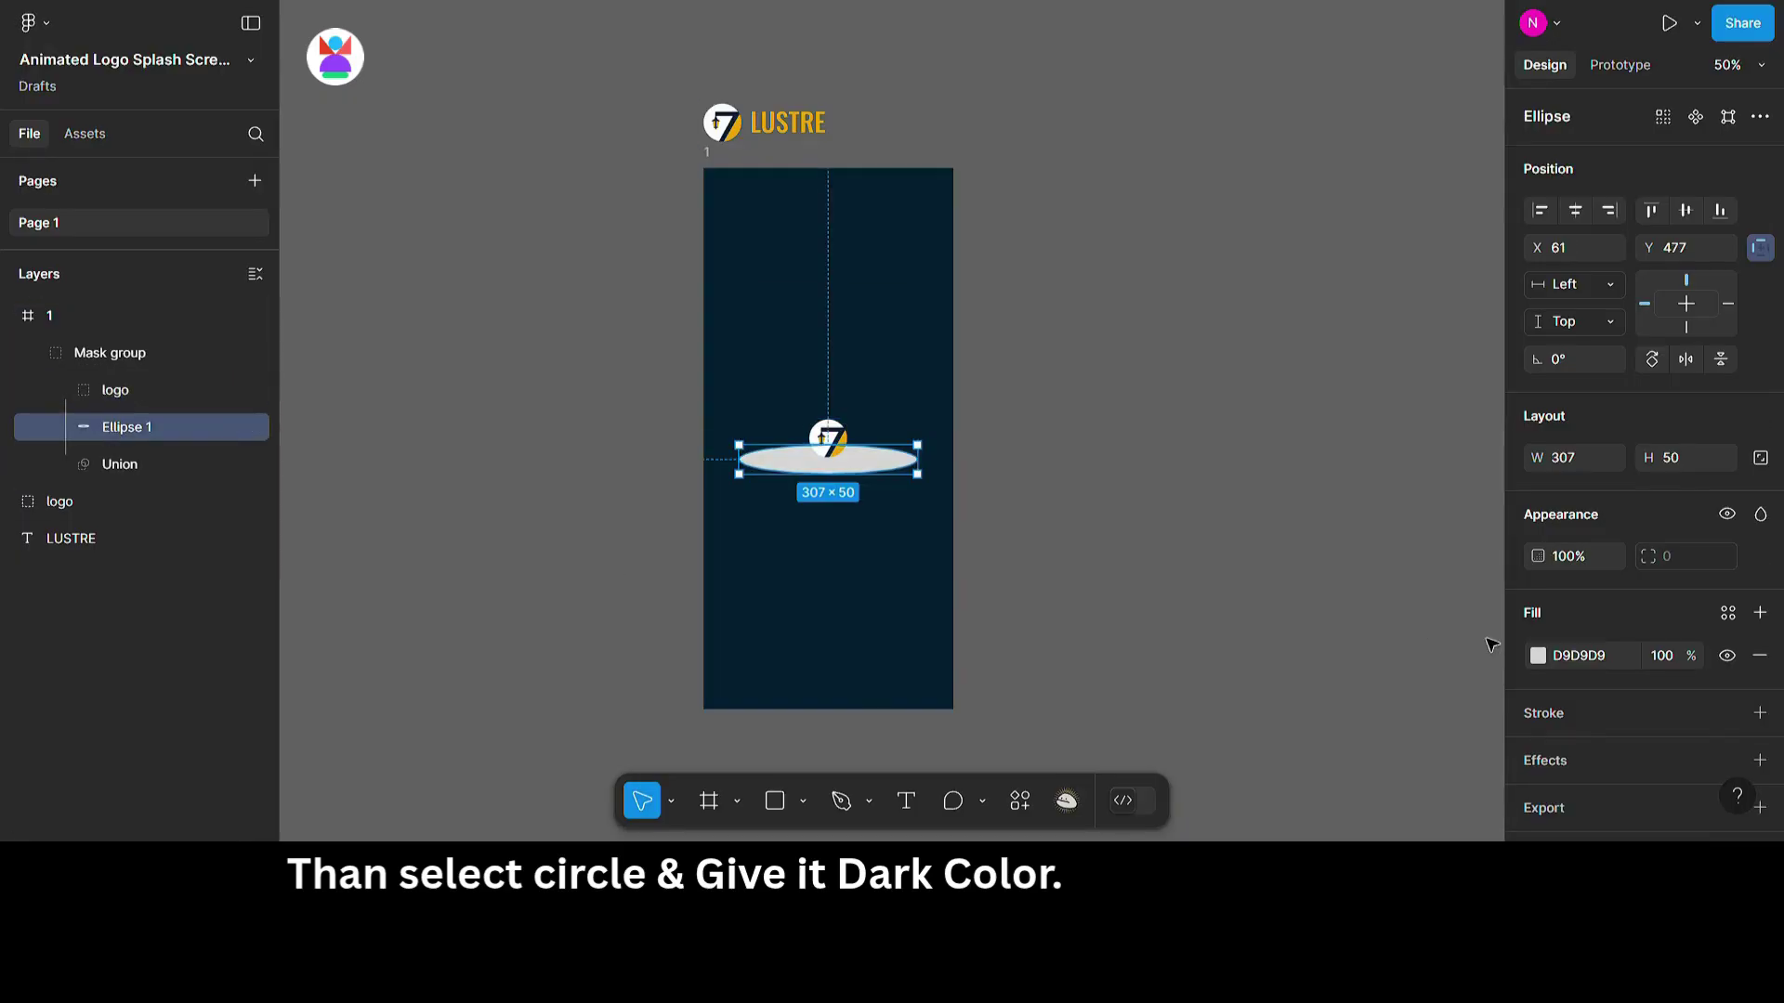
click(1537, 656)
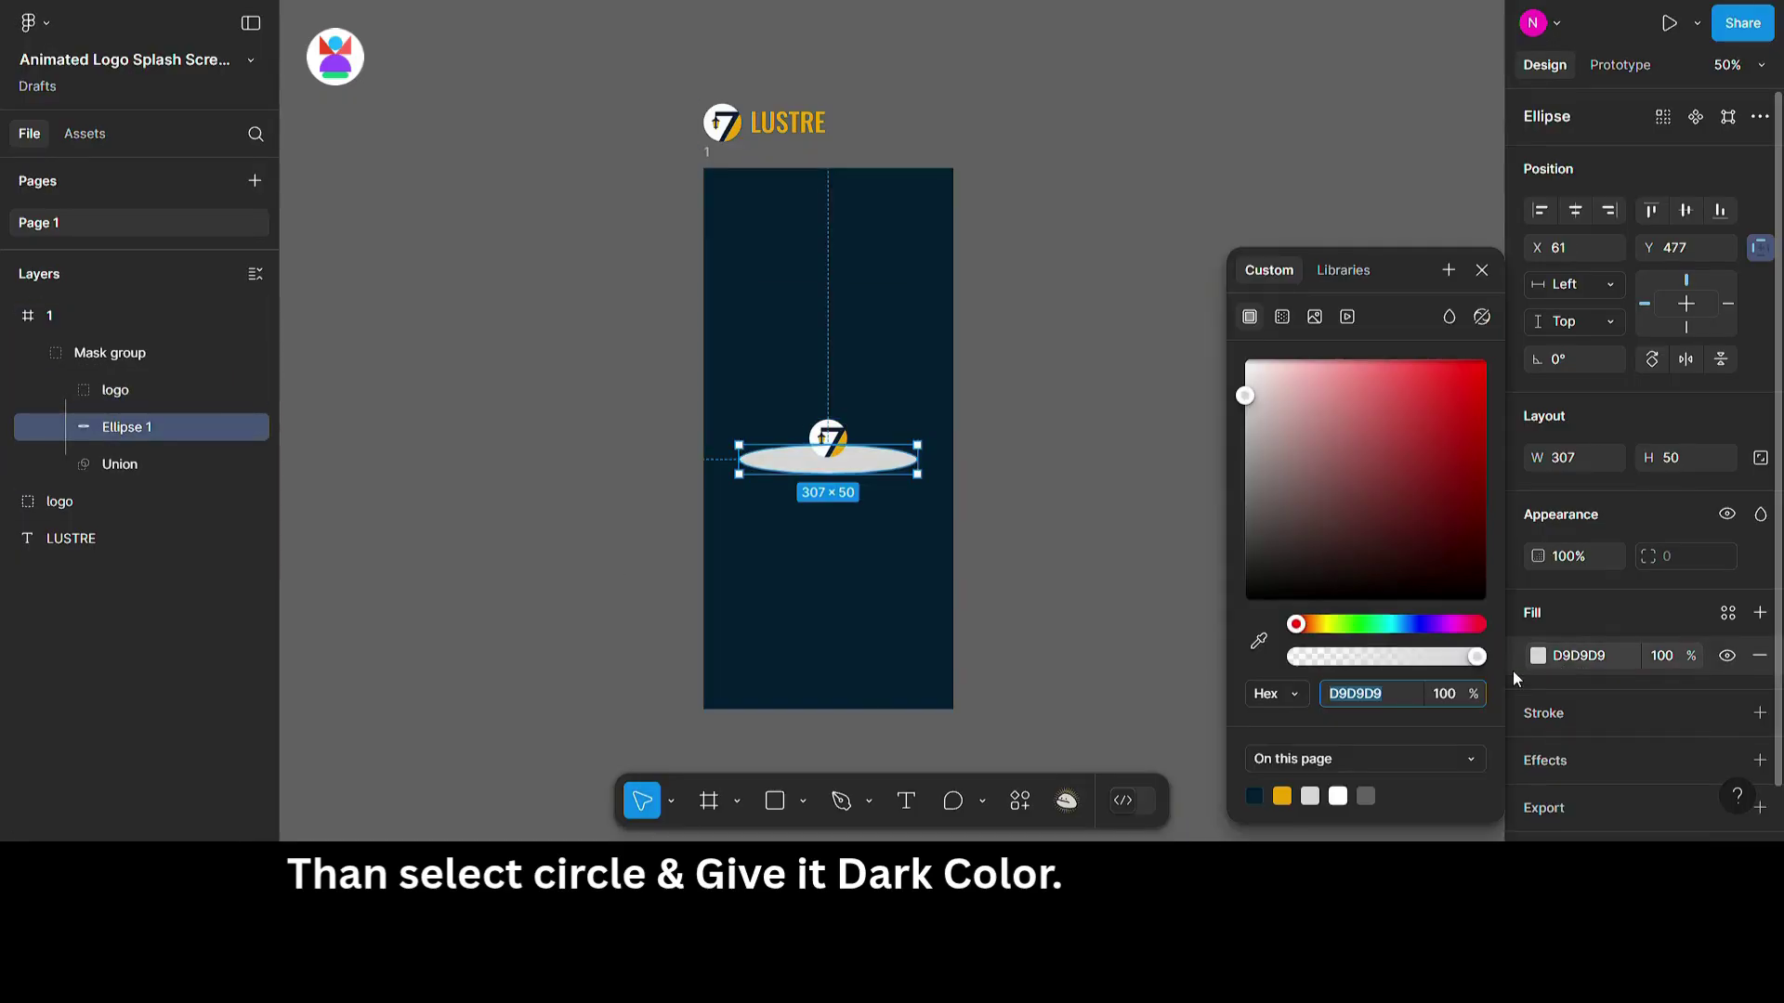
click(1255, 797)
drag(1364, 591, 1375, 604)
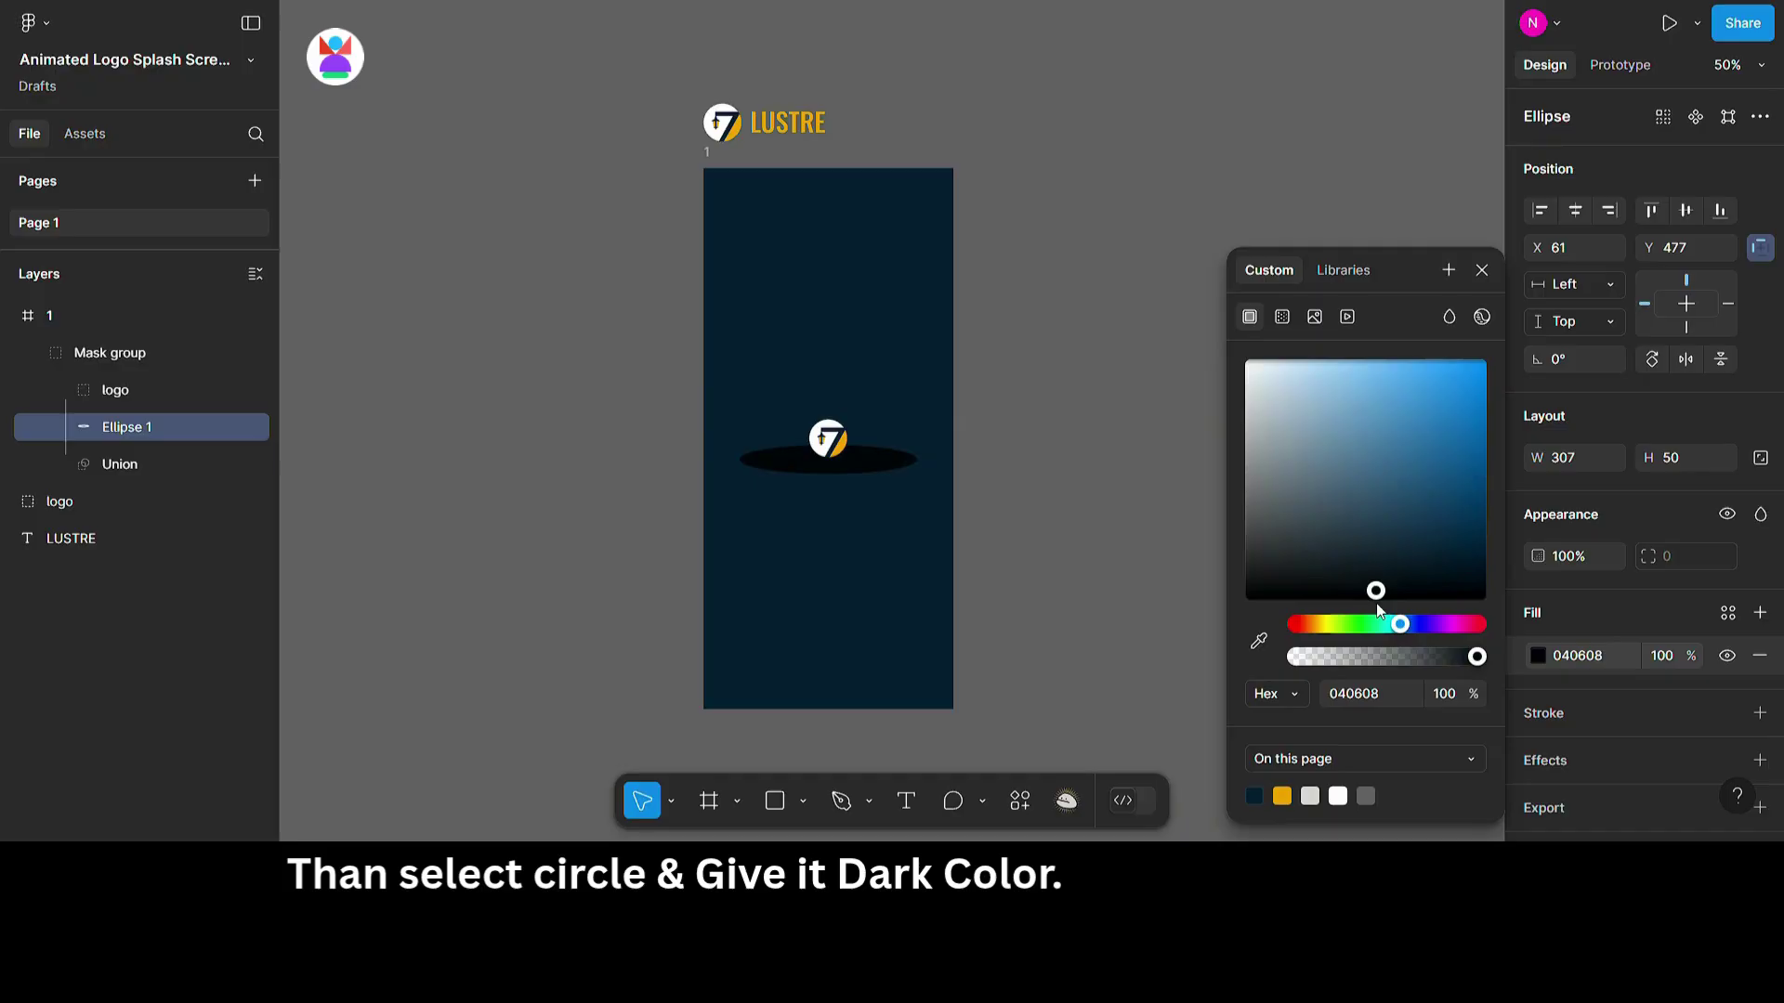
click(1046, 482)
double_click(847, 445)
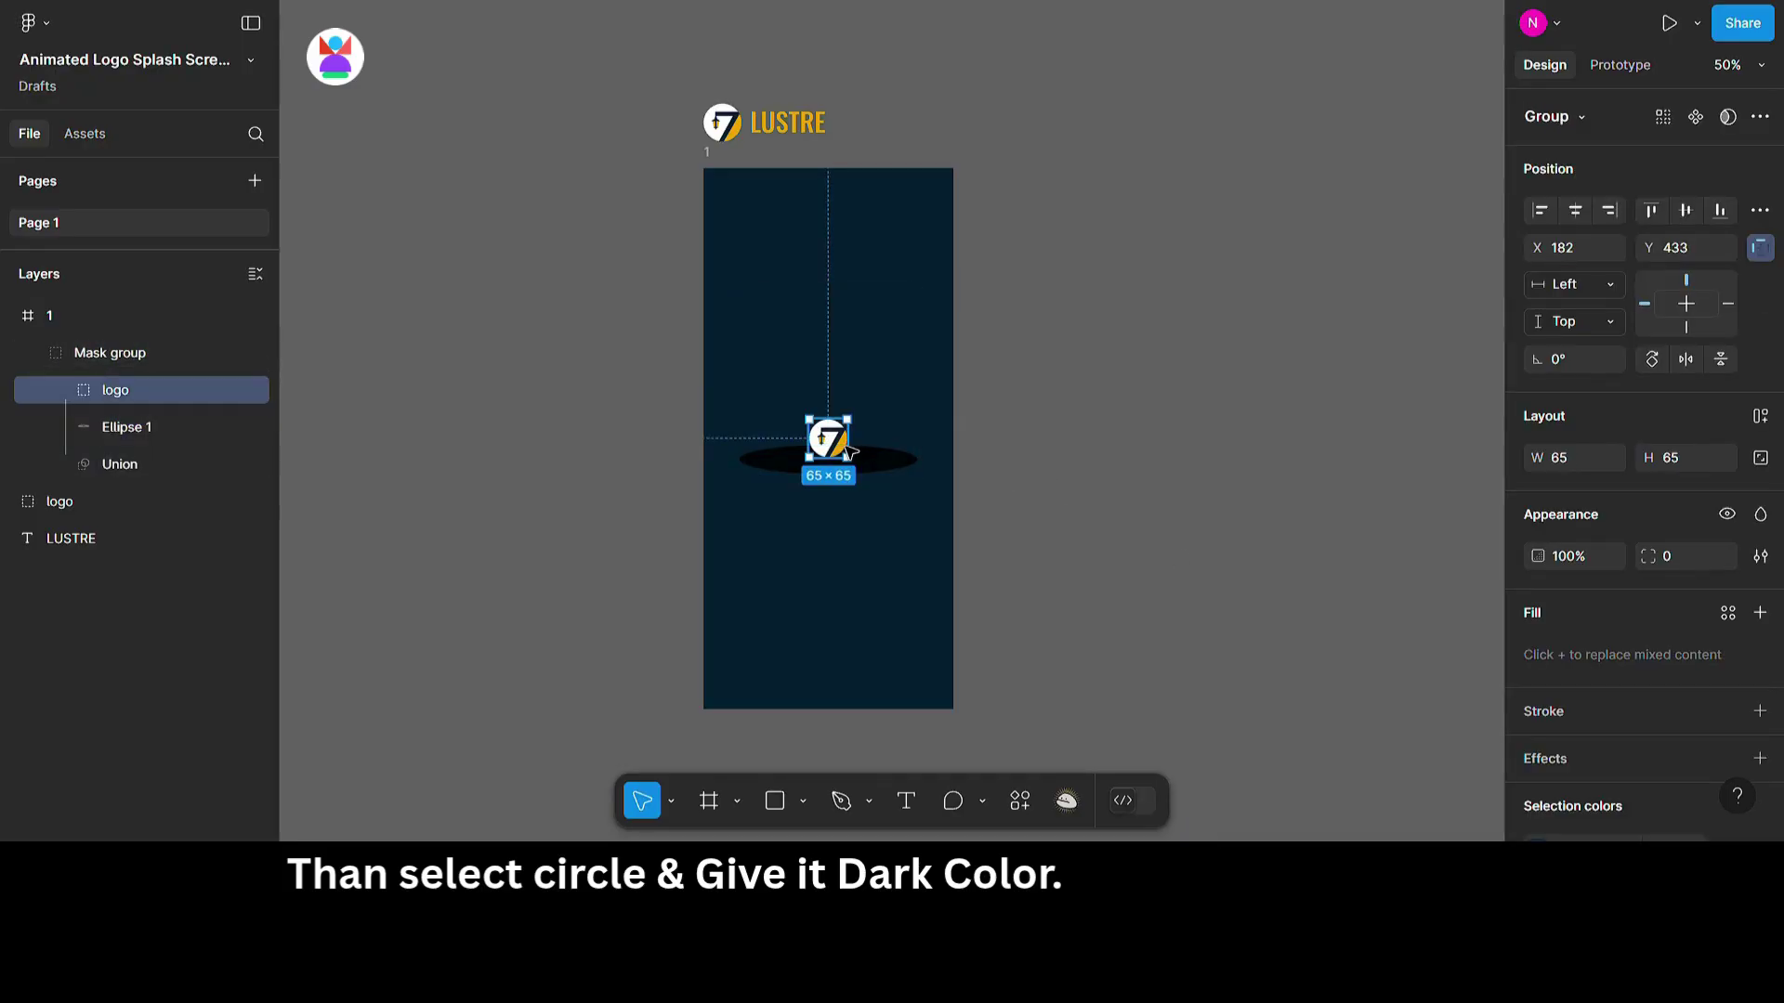
Nudge frame 1's logo down beneath the ellipse's edge.
drag(847, 450, 848, 451)
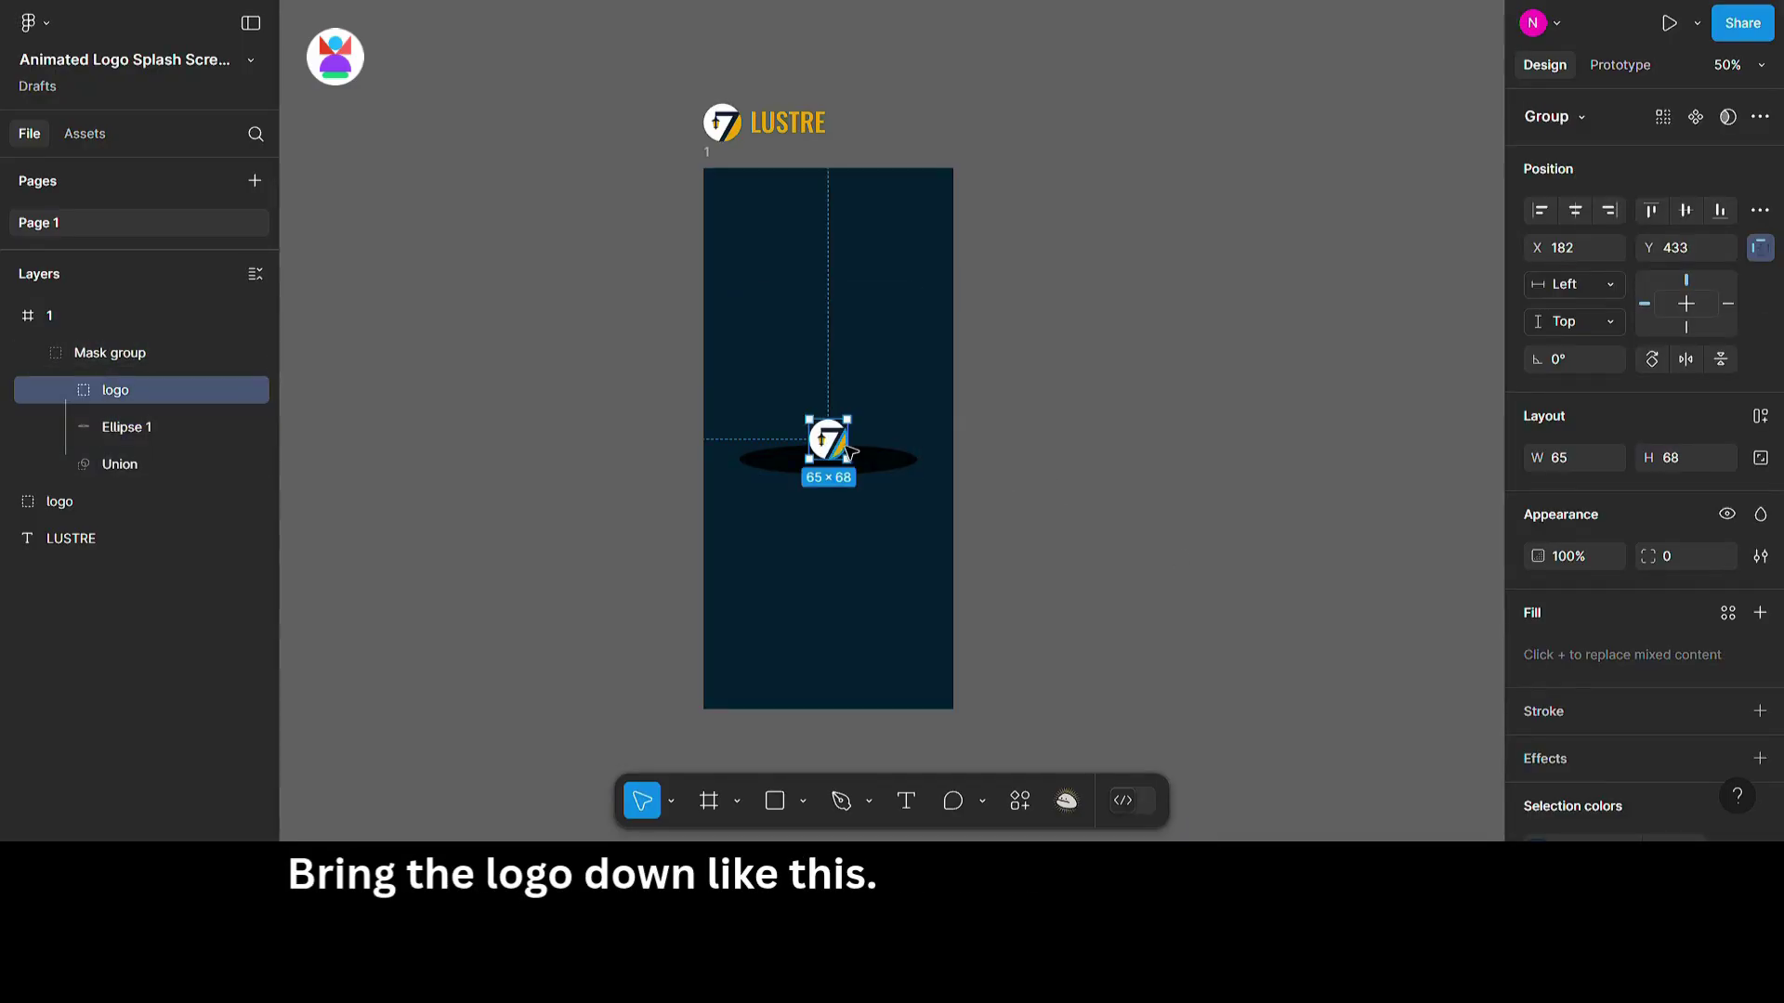
key(ctrl+z)
key(ctrl+z)
key(shift+Down)
key(shift+Down)
key(shift+Down)
key(shift+Down)
key(shift+Down)
key(shift+Down)
key(shift+Down)
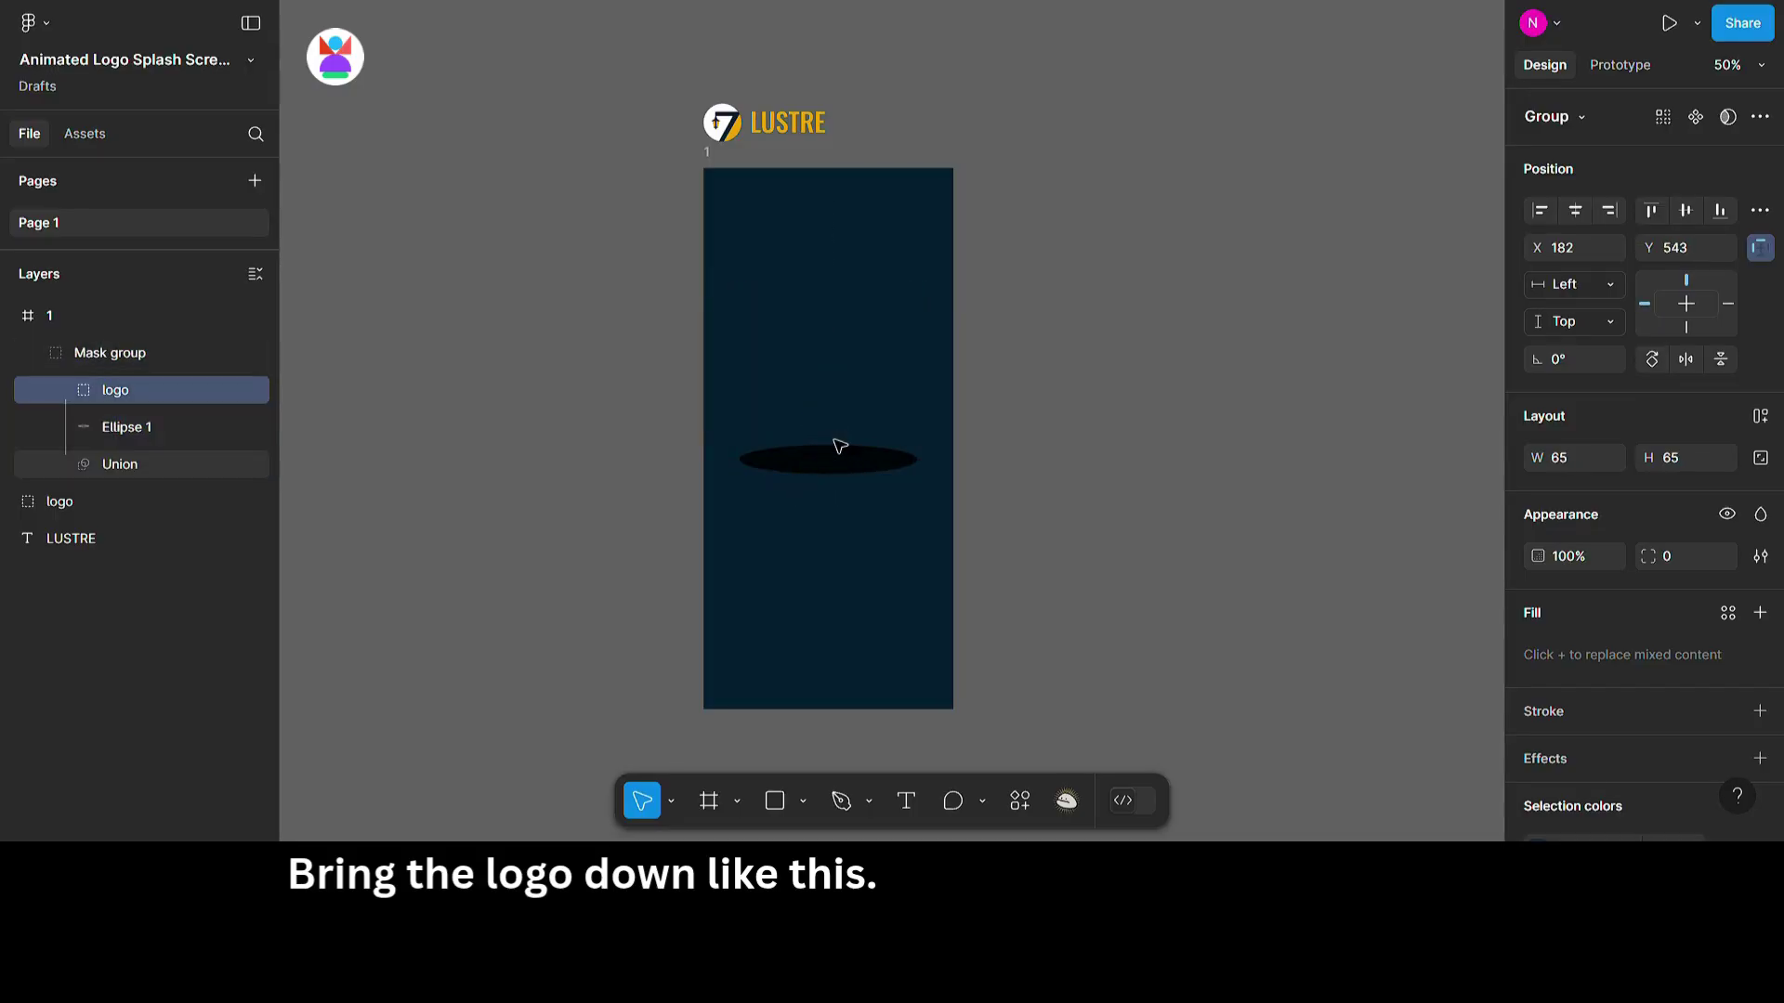
key(Down)
Duplicate frame 1 as frame 2 and enlarge its logo to 80×80 near the top.
click(720, 170)
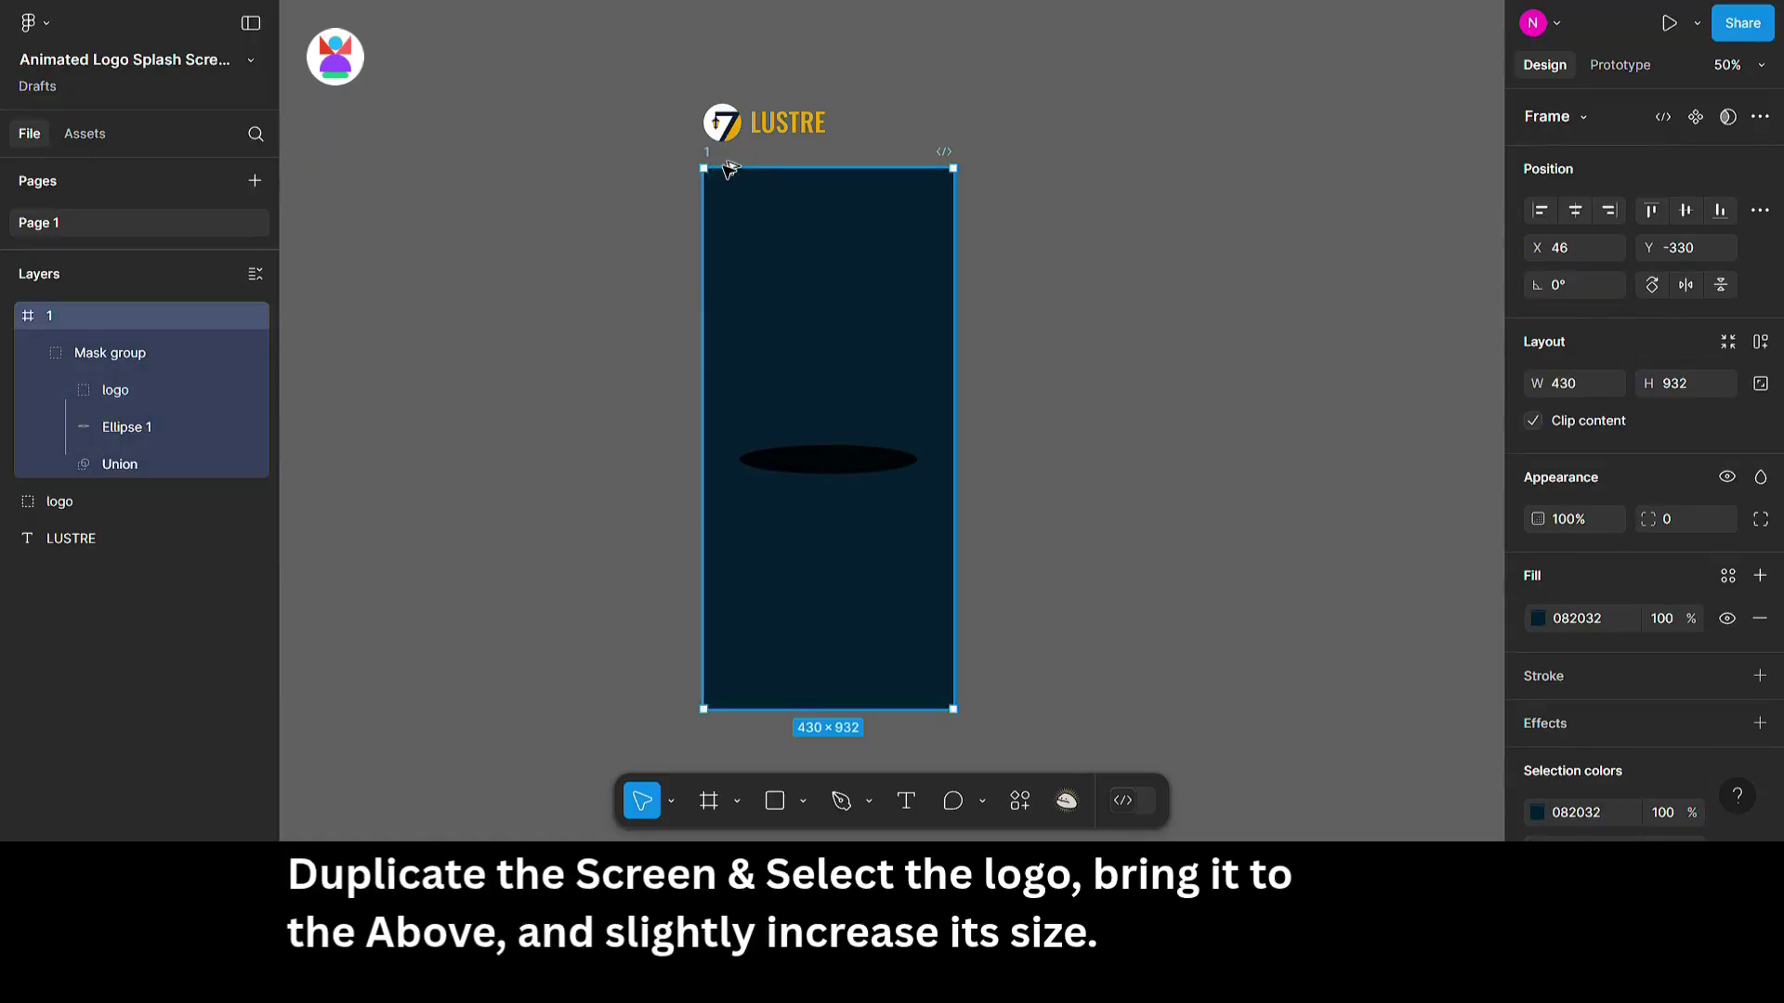
drag(728, 168, 1004, 174)
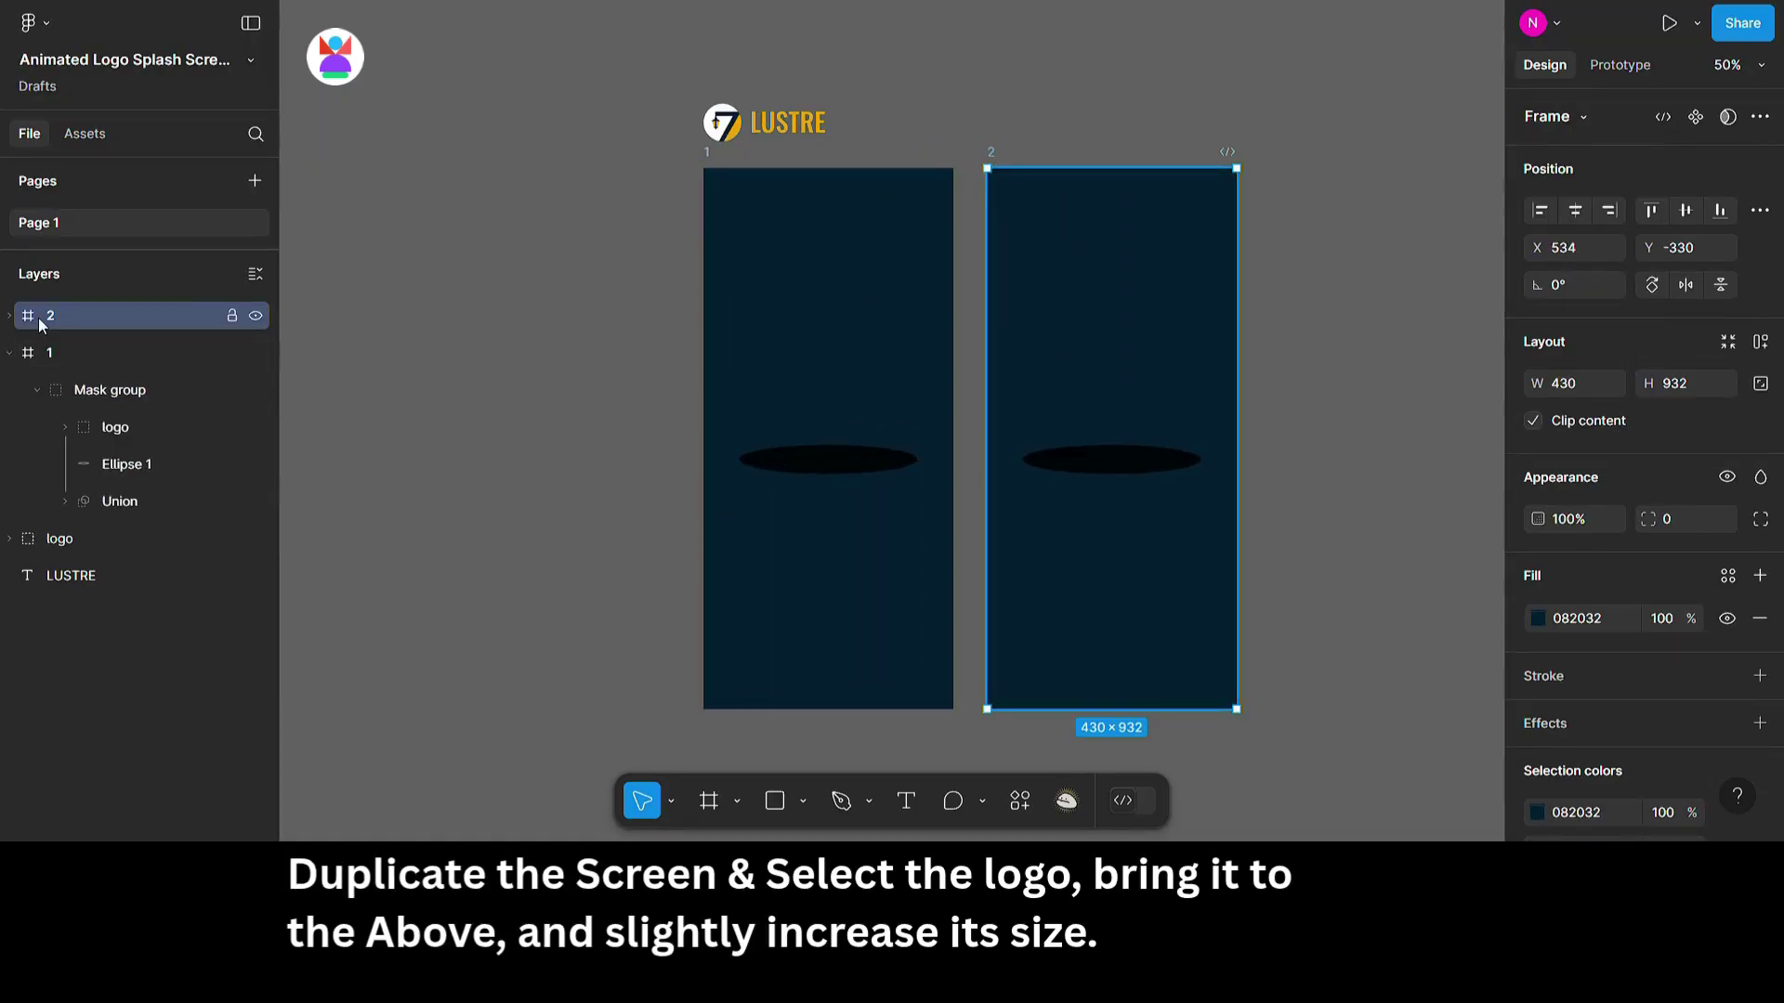
click(10, 316)
click(104, 381)
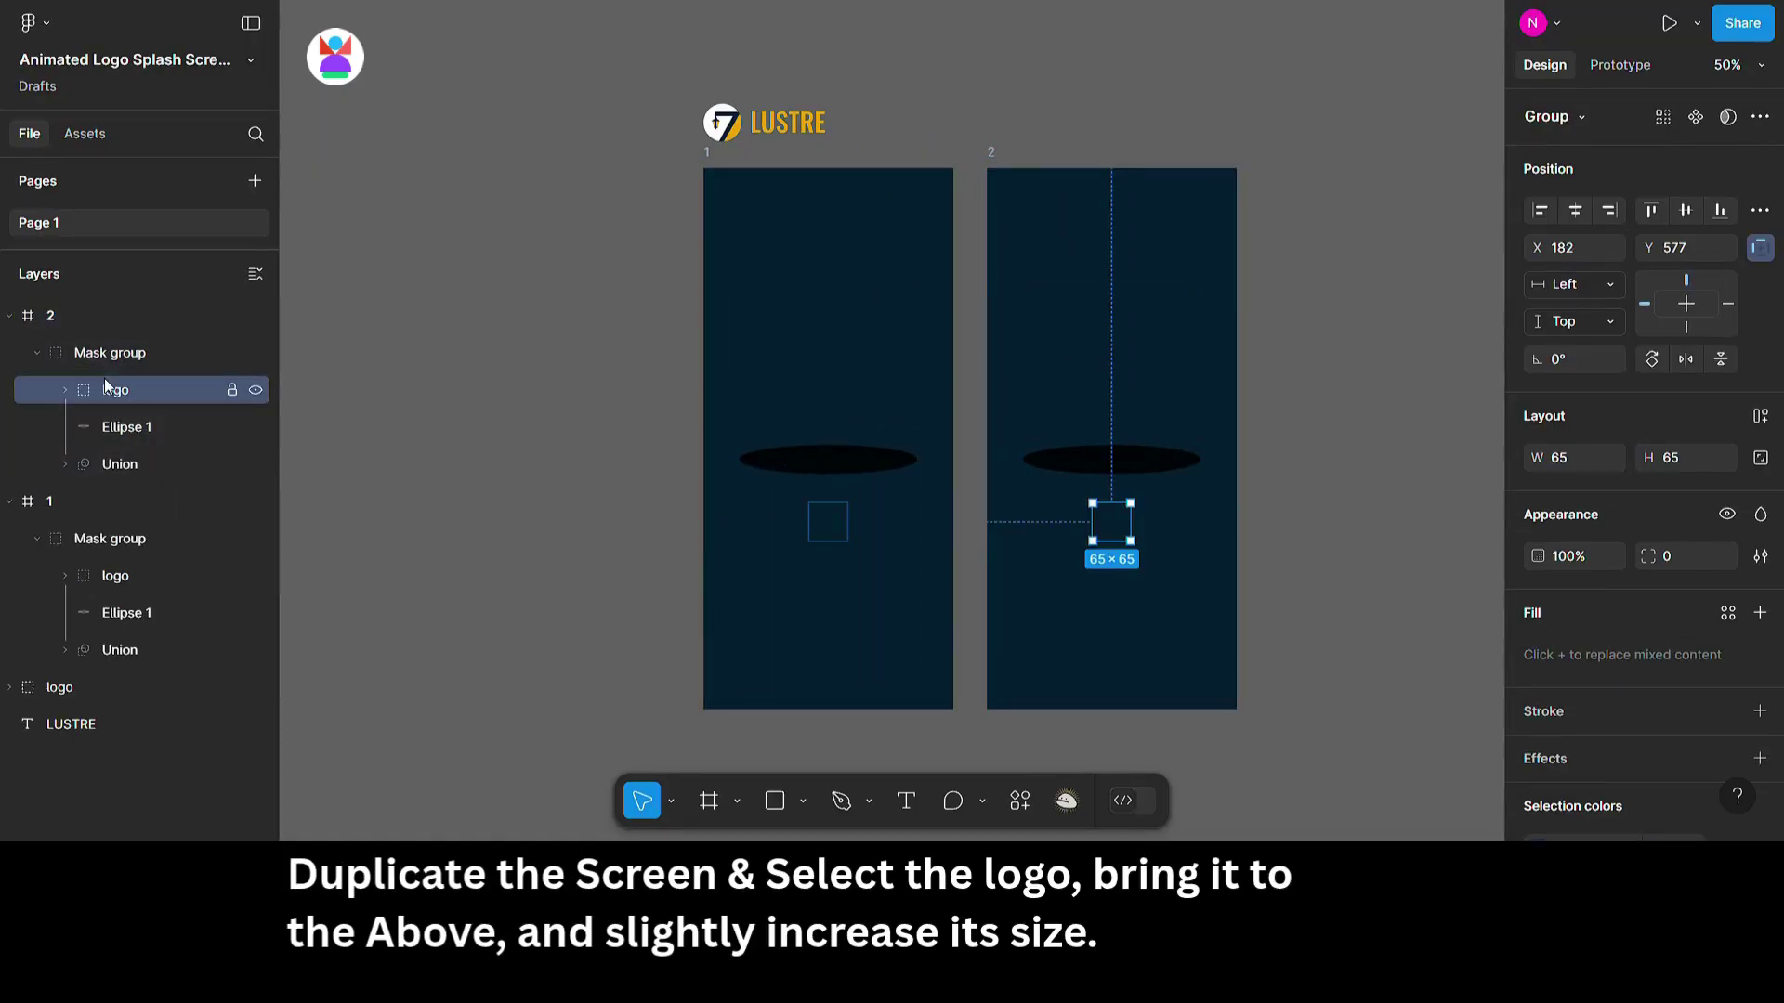
key(shift+Up)
key(shift+Up)
key(shift+Up)
key(shift+Up)
key(shift+Up)
key(shift+Up)
key(shift+Up)
key(shift+Up)
key(shift+Up)
key(shift+Up)
key(shift+Up)
key(shift+Up)
key(shift+Up)
key(shift+Up)
key(shift+Up)
key(shift+Up)
key(shift+Up)
key(shift+Up)
key(shift+Up)
key(shift+Up)
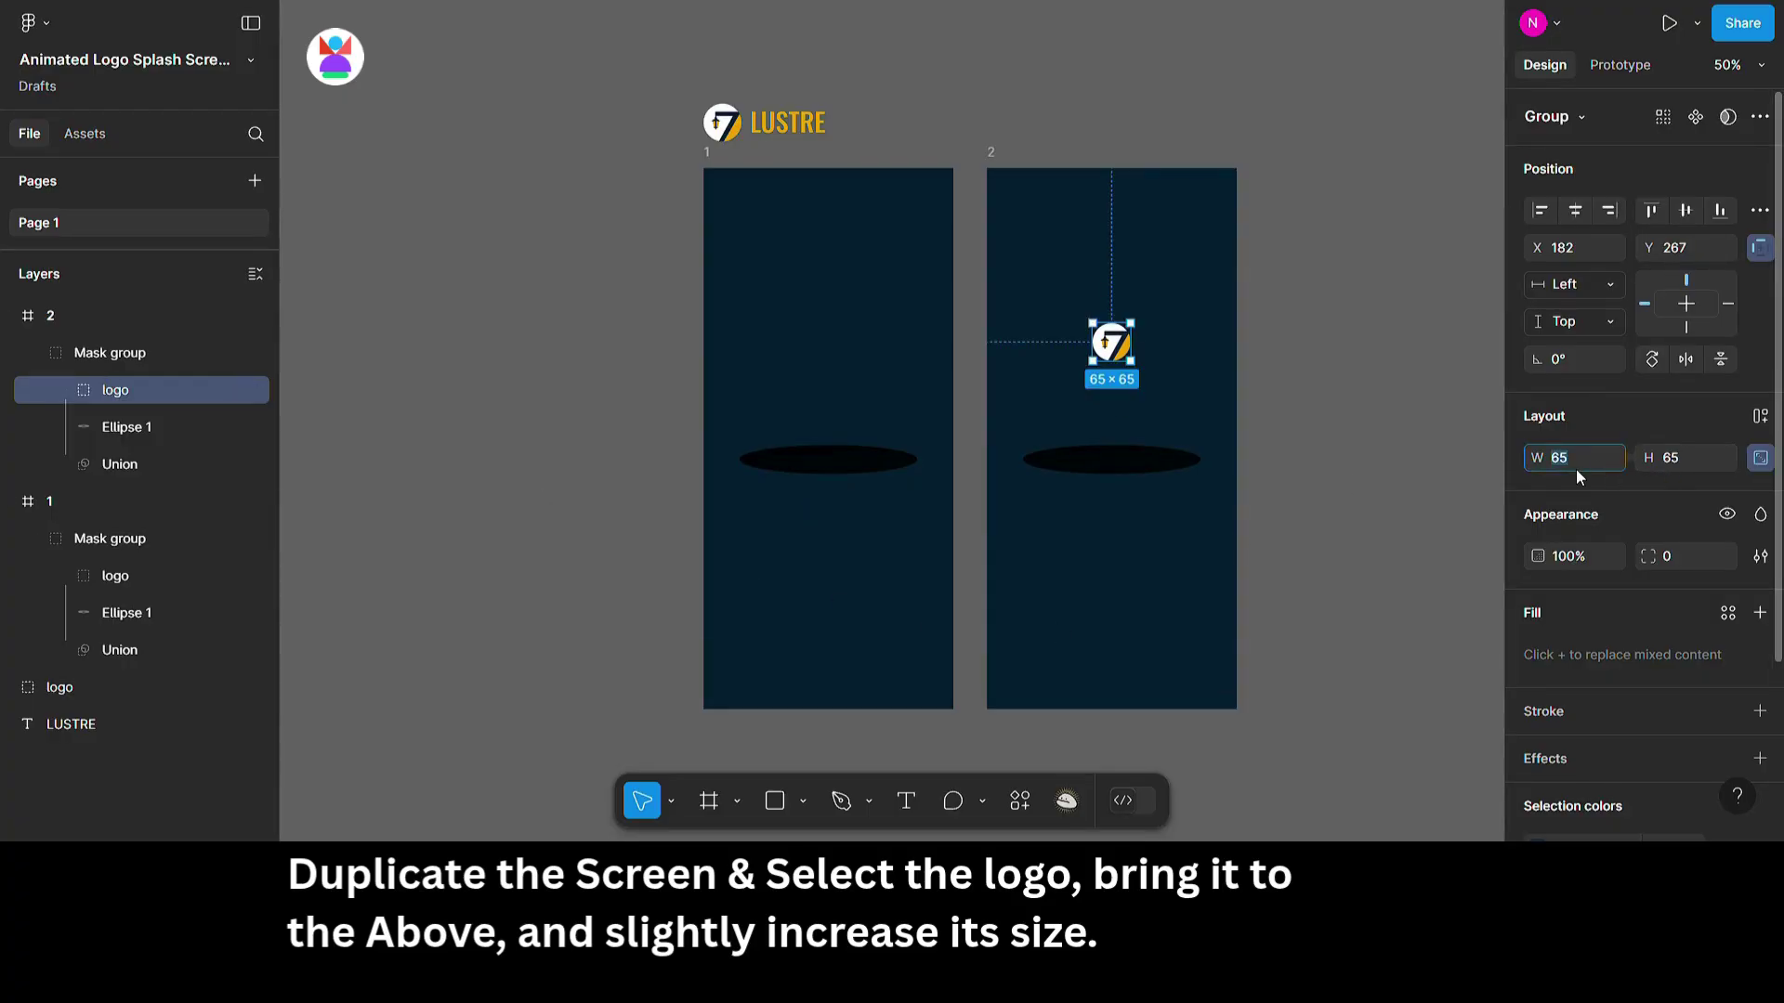
text(80)
key(Return)
drag(1129, 361, 1125, 330)
Scale frame 2's dark ellipse down to zero with the Scale tool.
click(1125, 459)
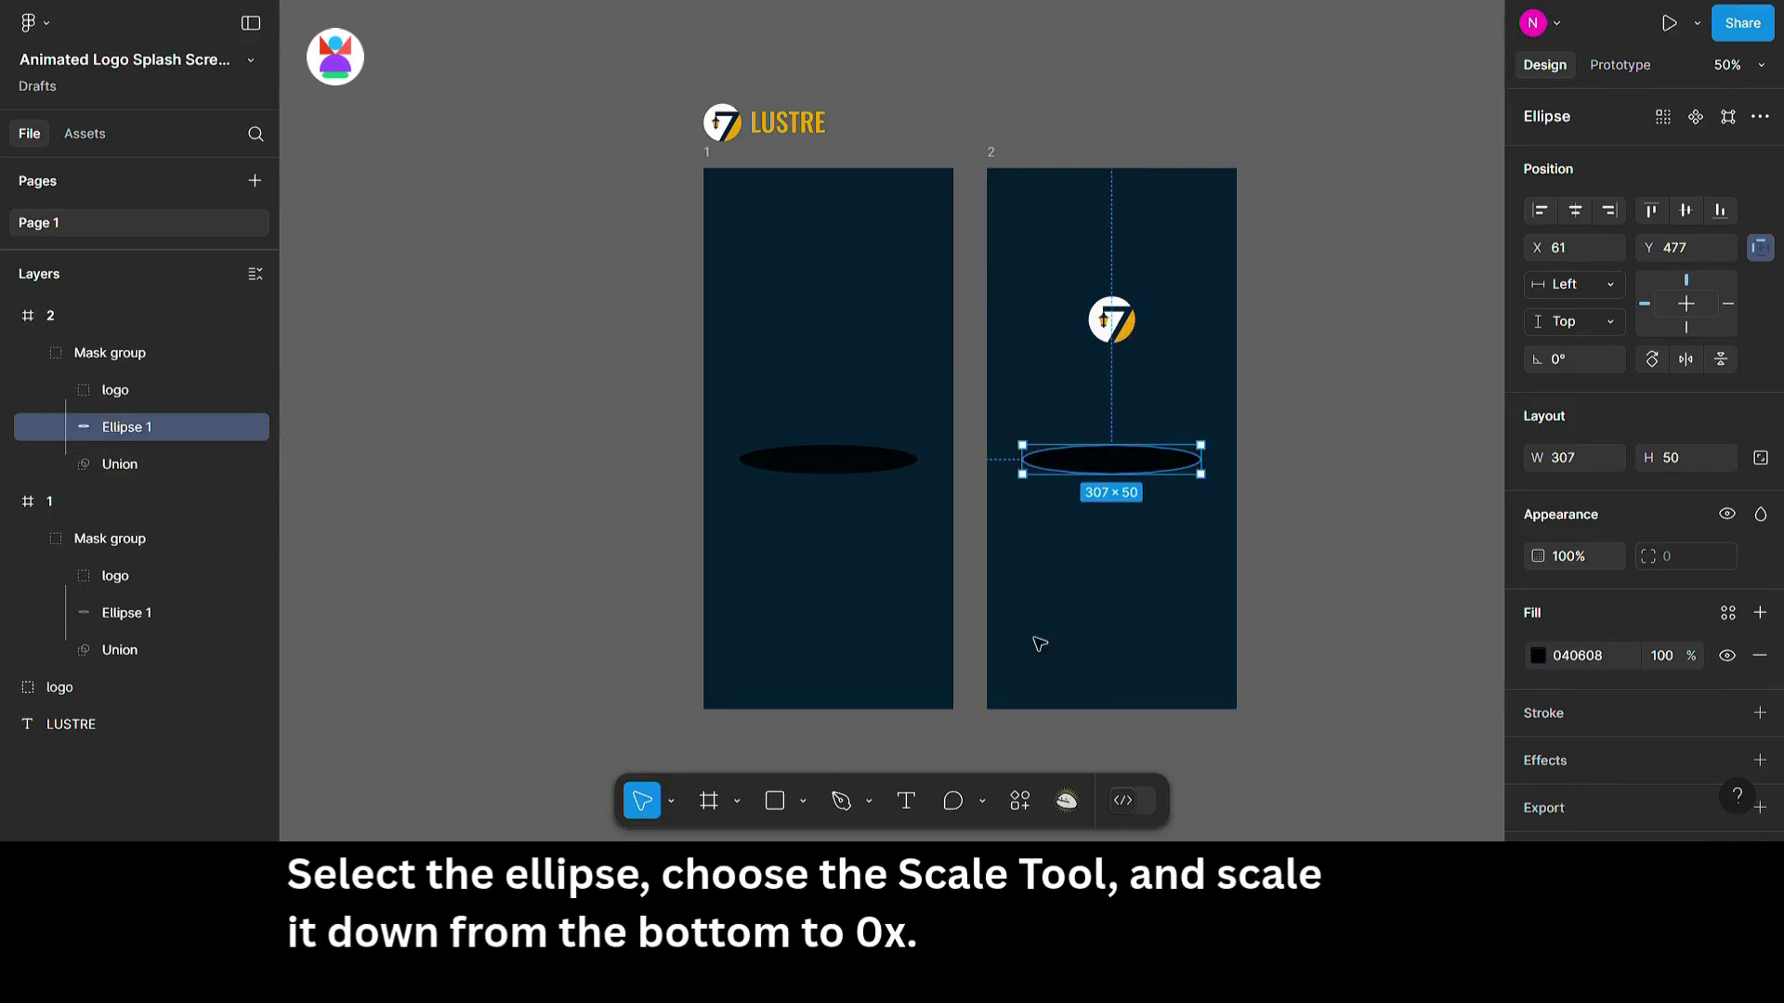
click(673, 802)
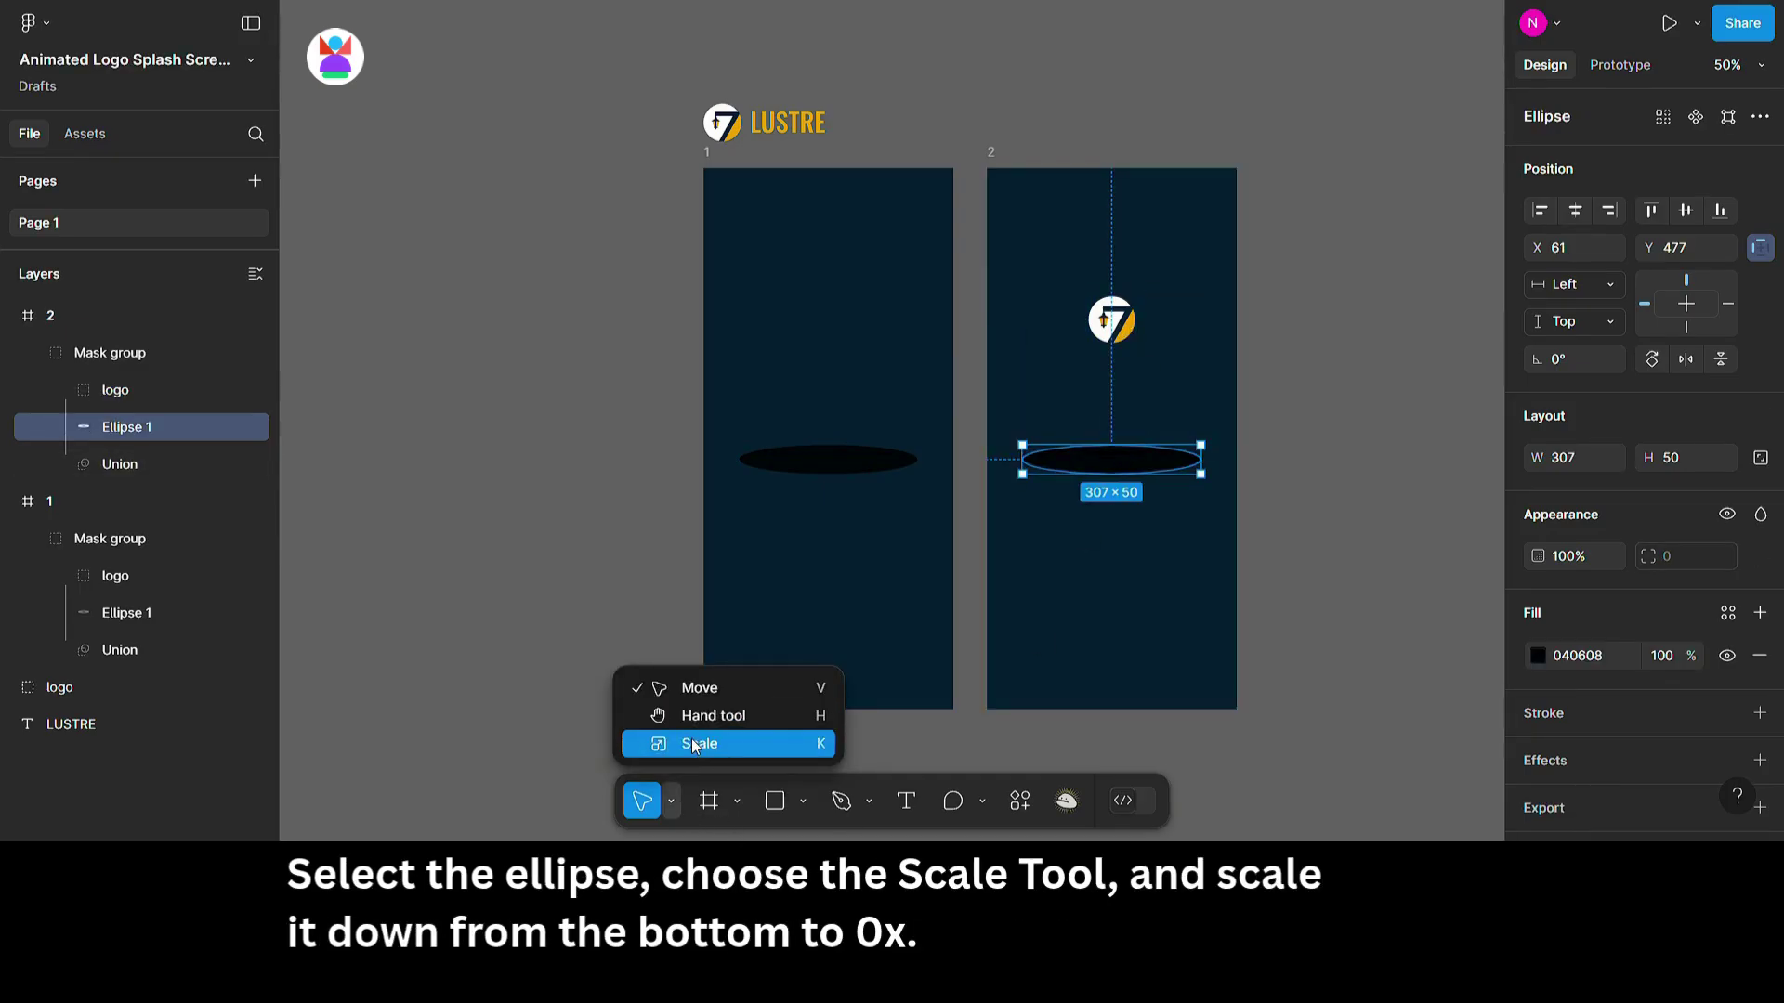
click(699, 740)
text(0)
key(Return)
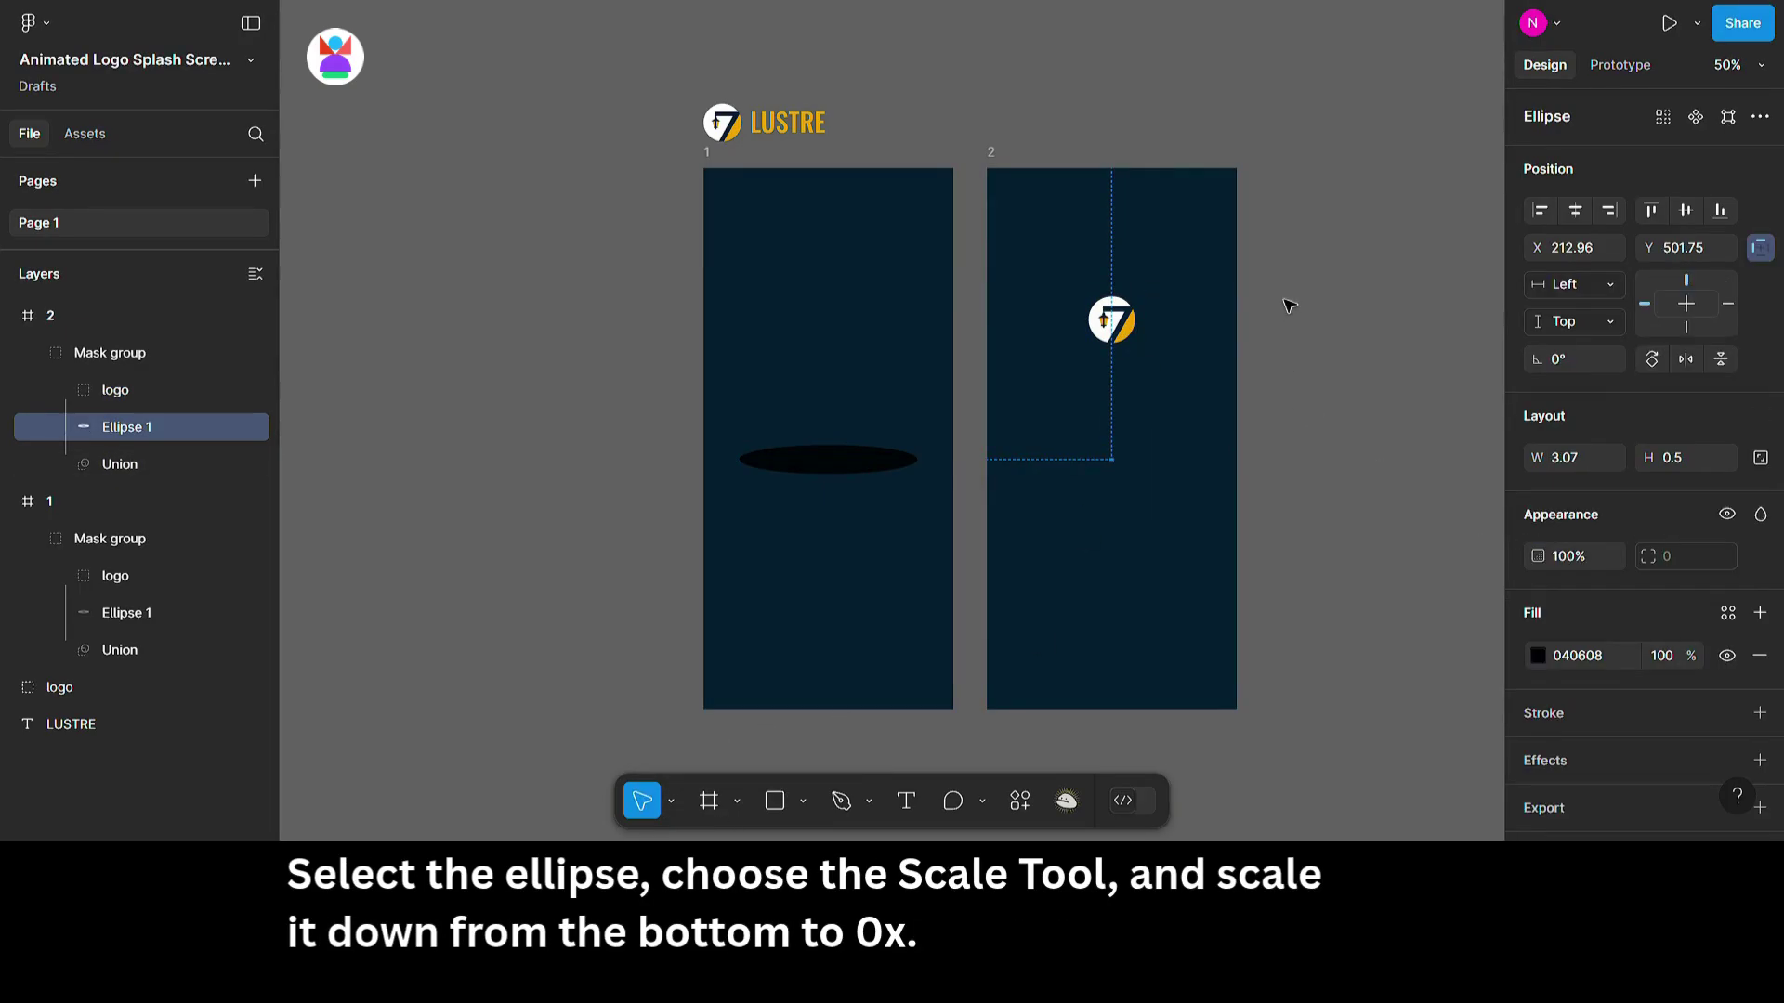
click(1284, 302)
Duplicate frame 2 as frame 3 and centre its logo at 65×65.
click(987, 154)
drag(1004, 163, 1274, 151)
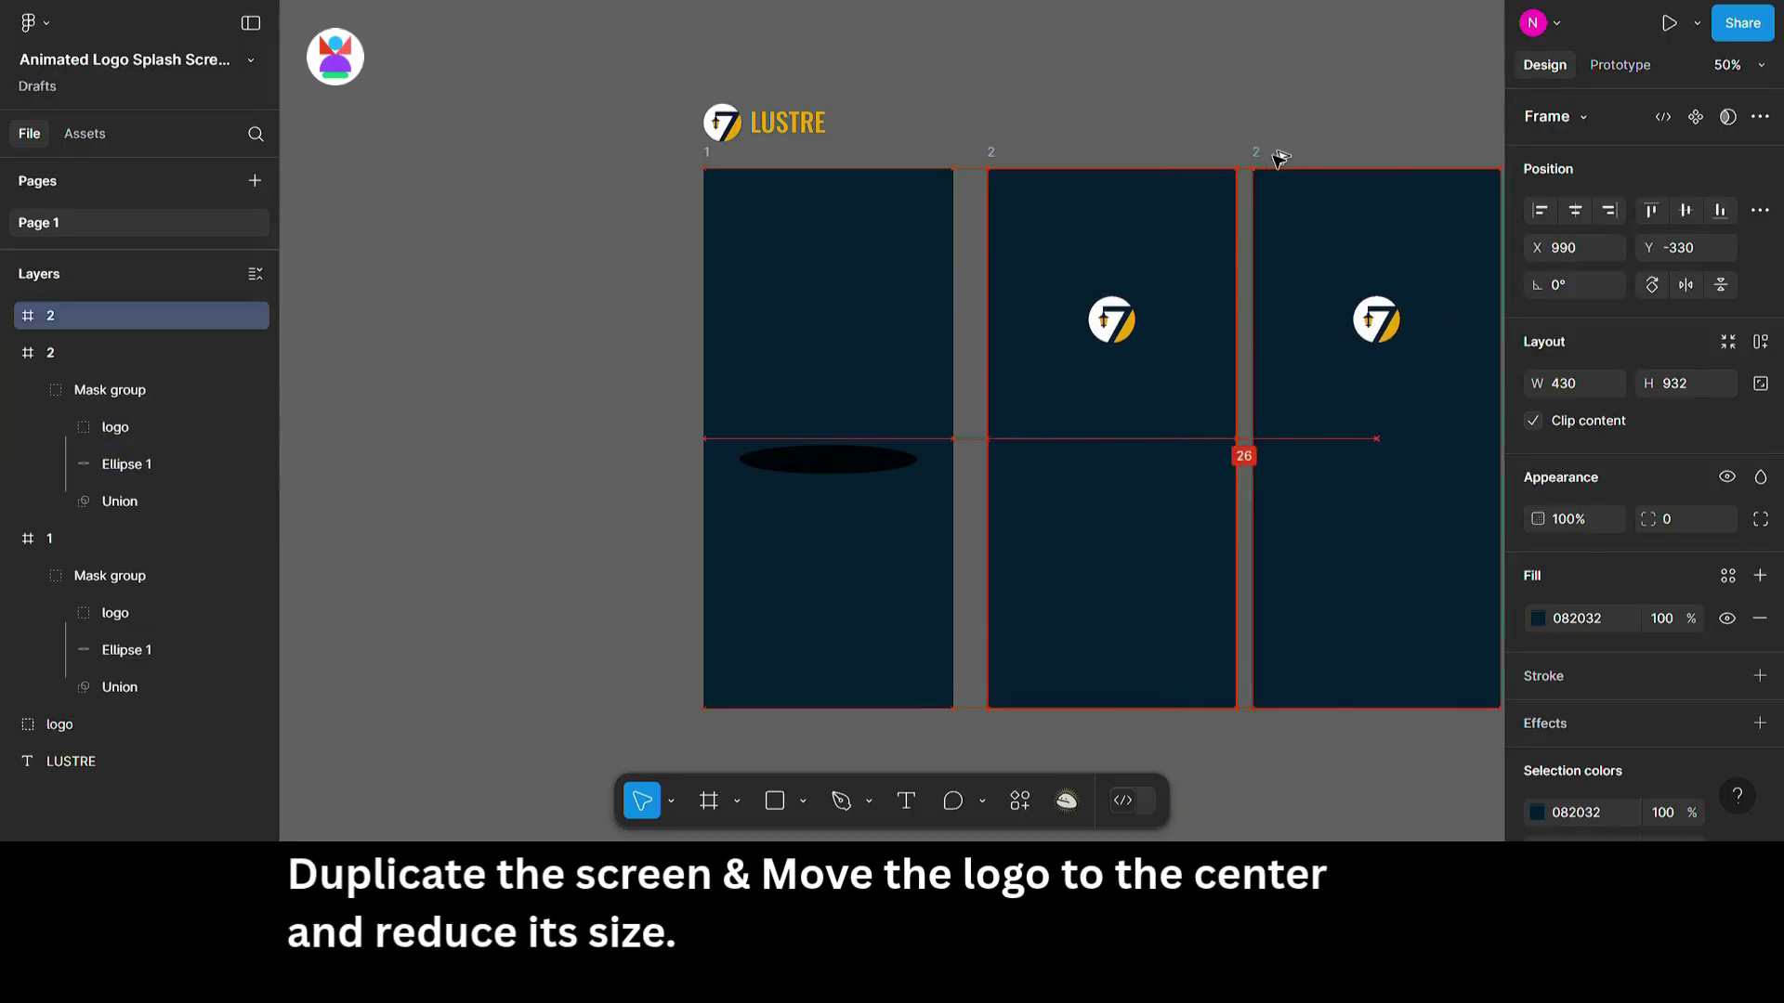
scroll(1310, 116, right, 5)
double_click(934, 311)
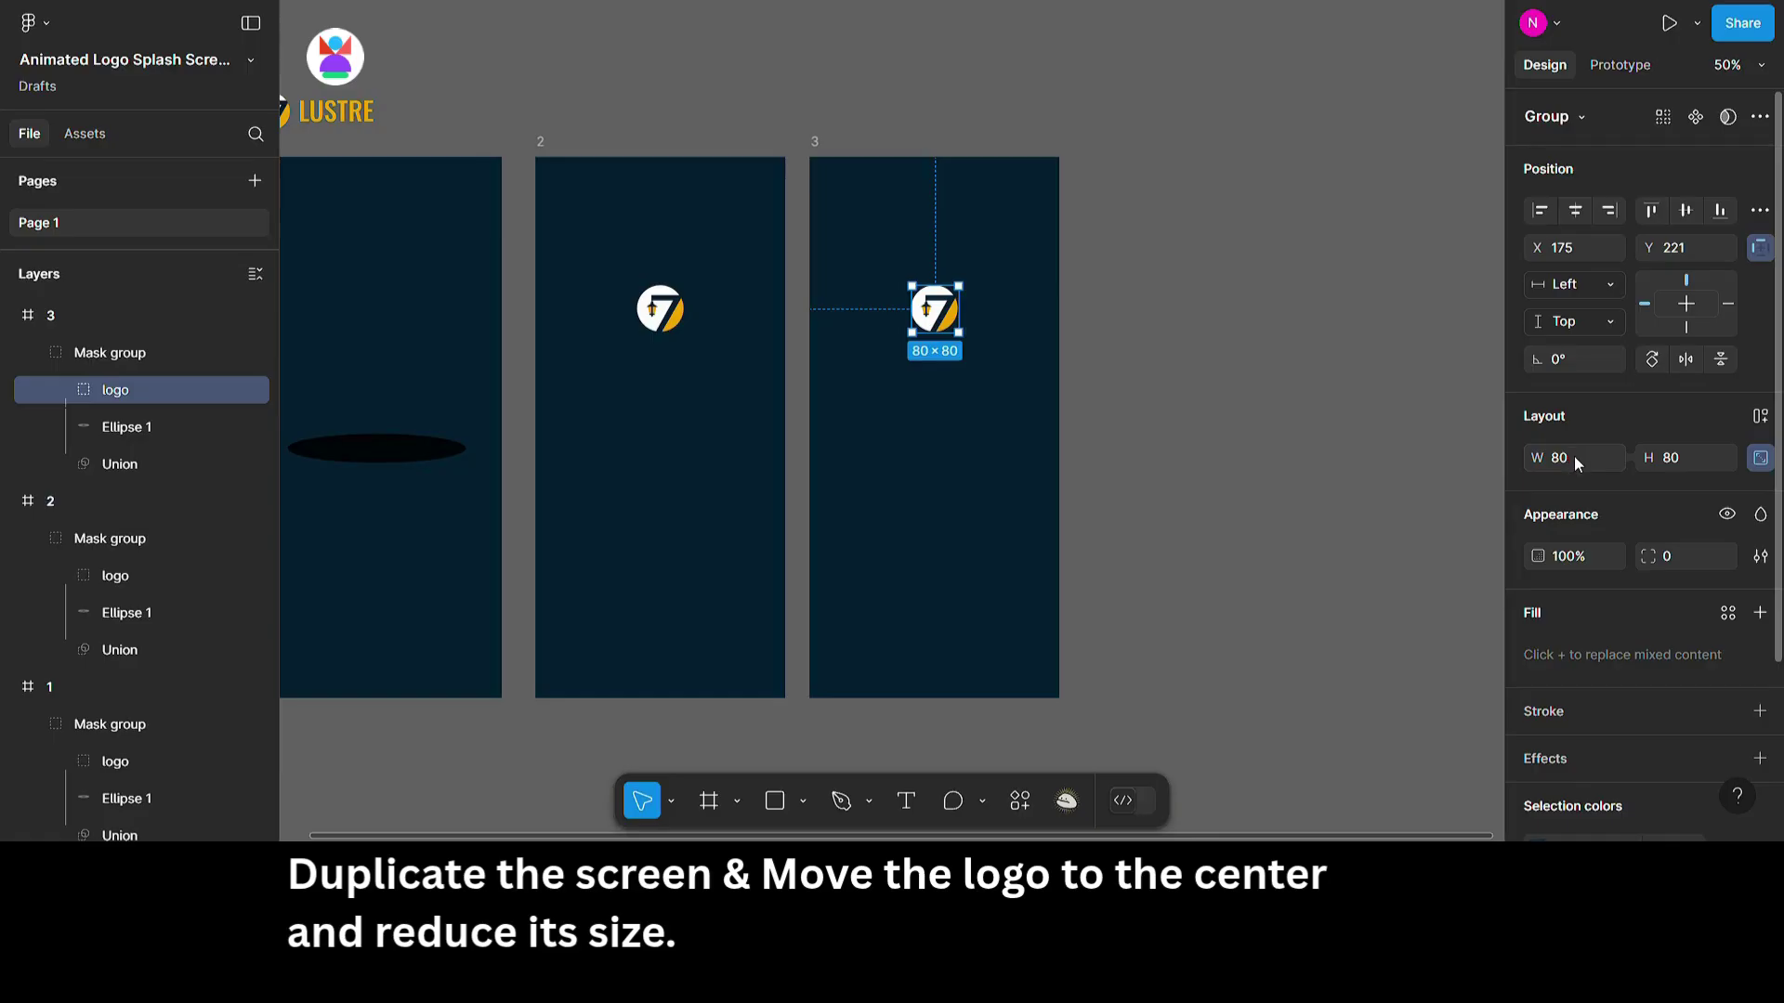
drag(938, 313, 938, 432)
click(1581, 463)
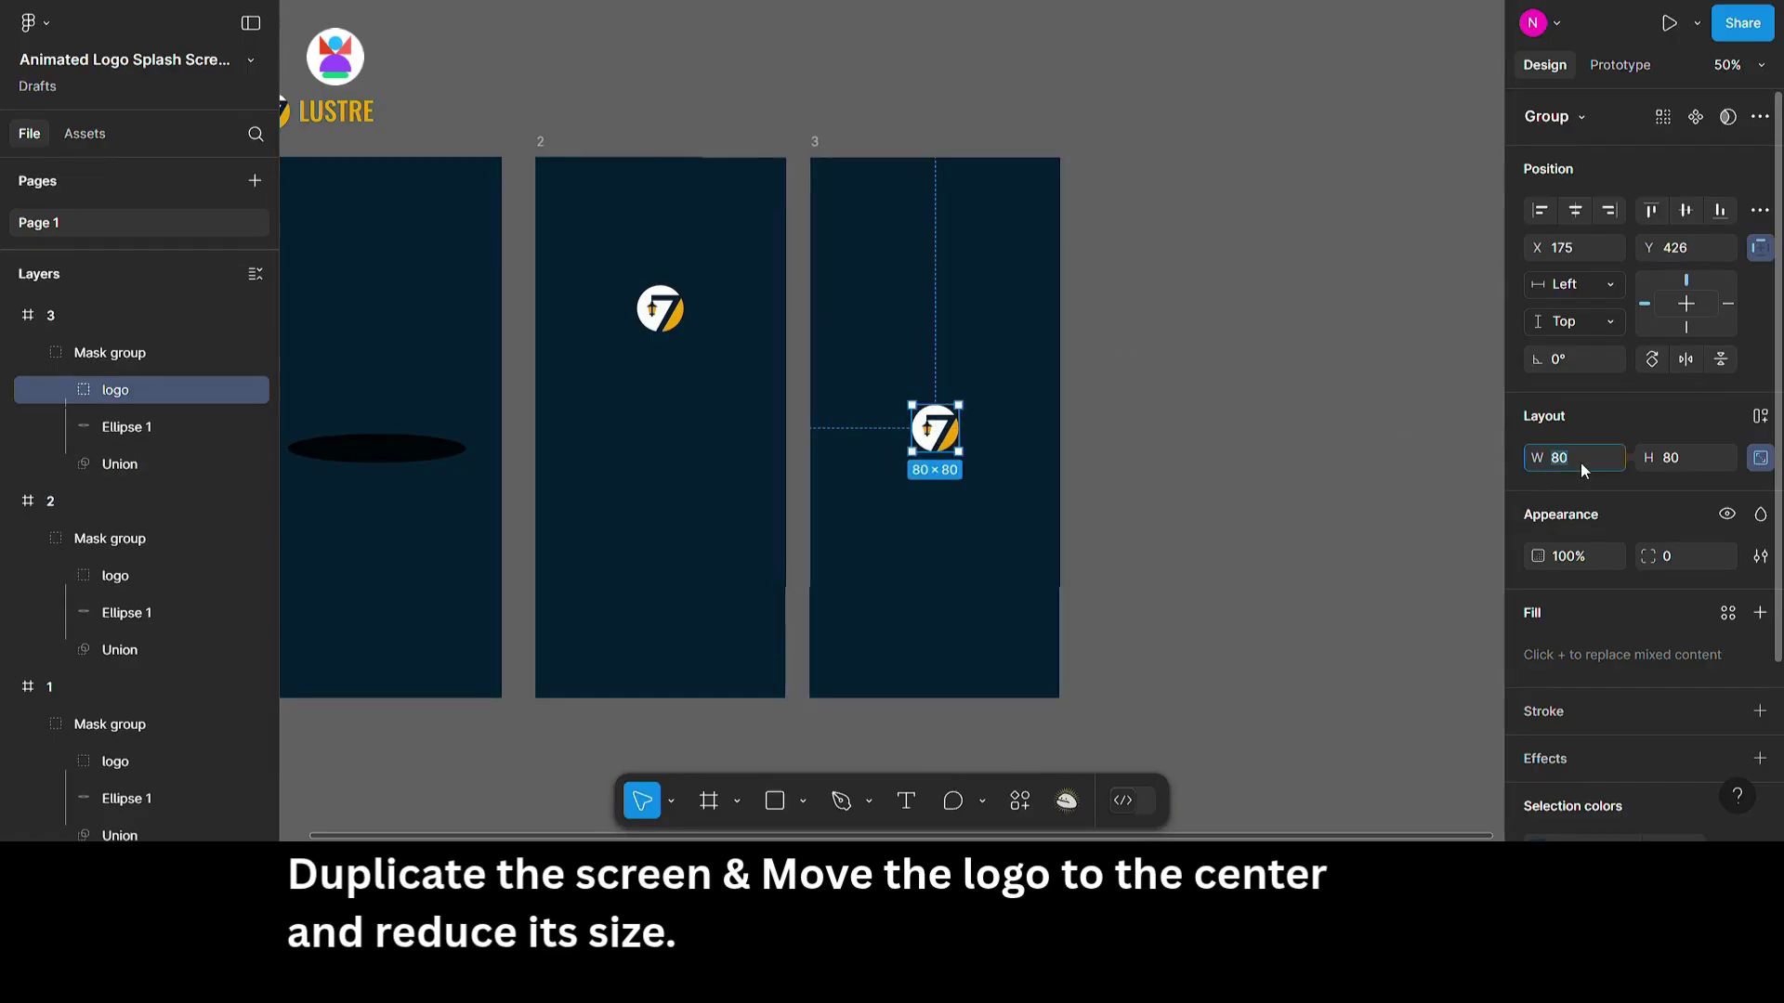
text(65)
key(Return)
drag(931, 424, 937, 431)
Duplicate frame 3 as frame 4, shift its logo left, and place a LUSTRE copy beside it.
click(814, 141)
drag(817, 149, 1098, 152)
scroll(1148, 125, right, 1)
scroll(1149, 126, right, 3)
double_click(976, 455)
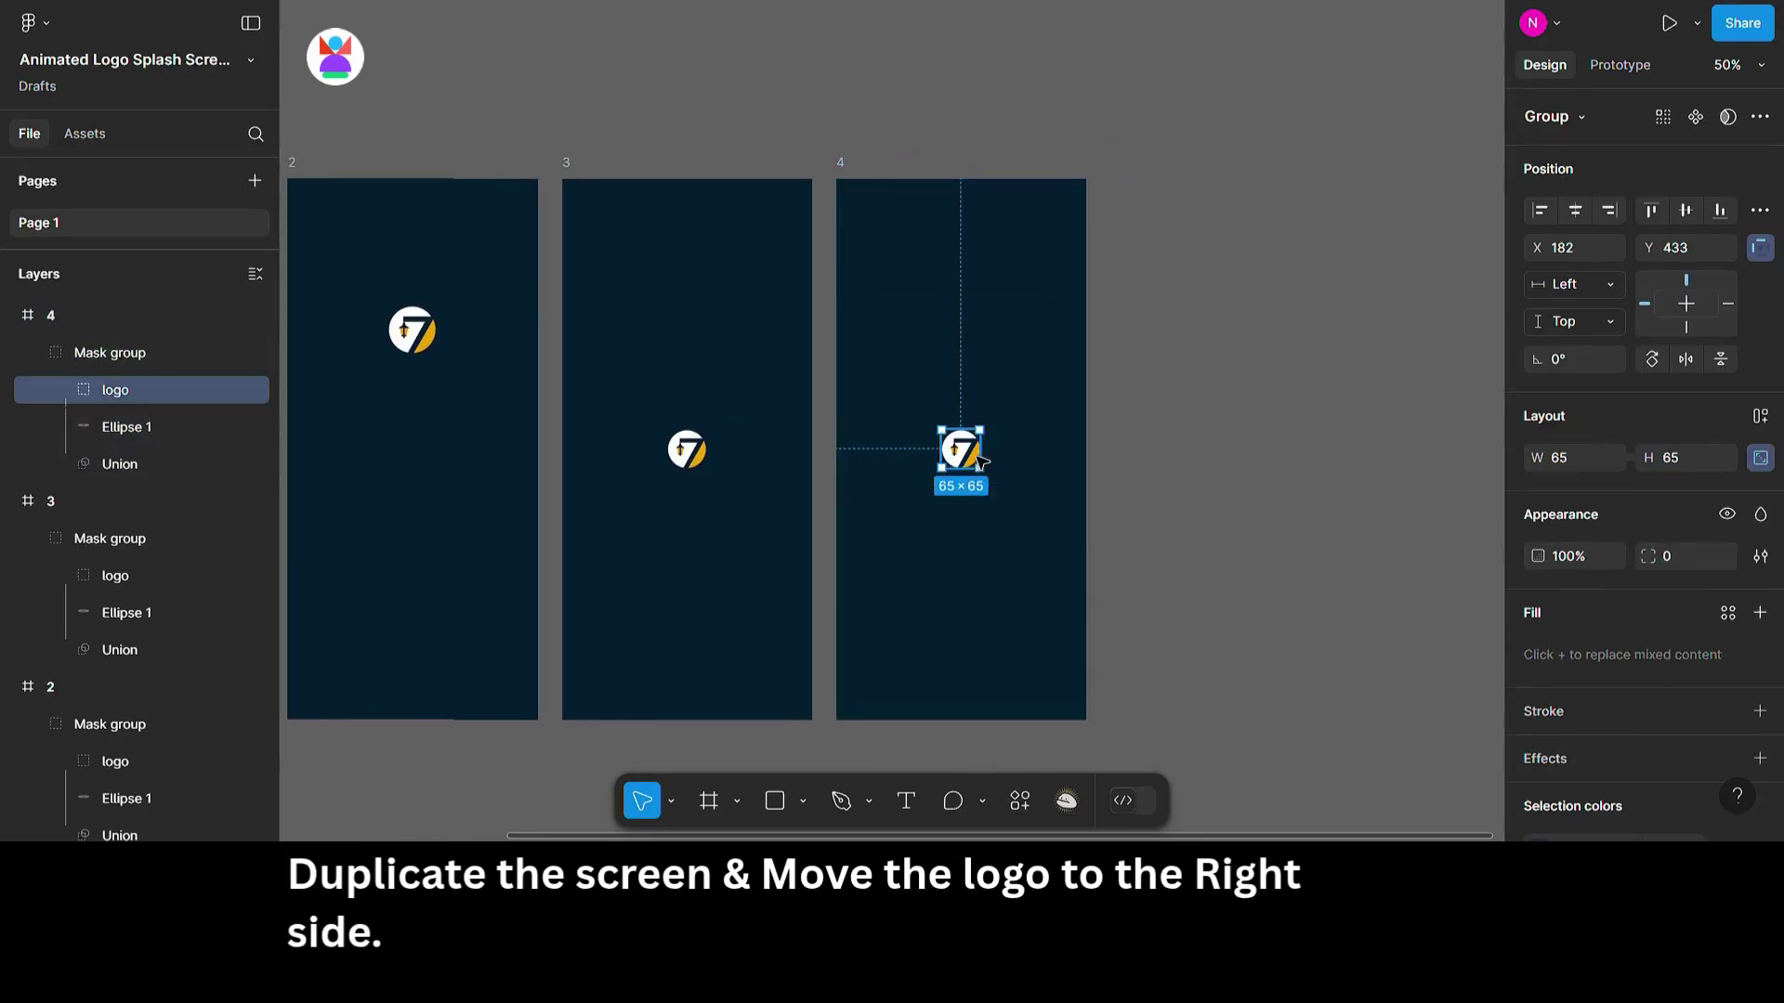
key(shift+Left)
key(shift+Left)
key(shift+Left)
key(shift+Left)
key(shift+Left)
key(shift+Left)
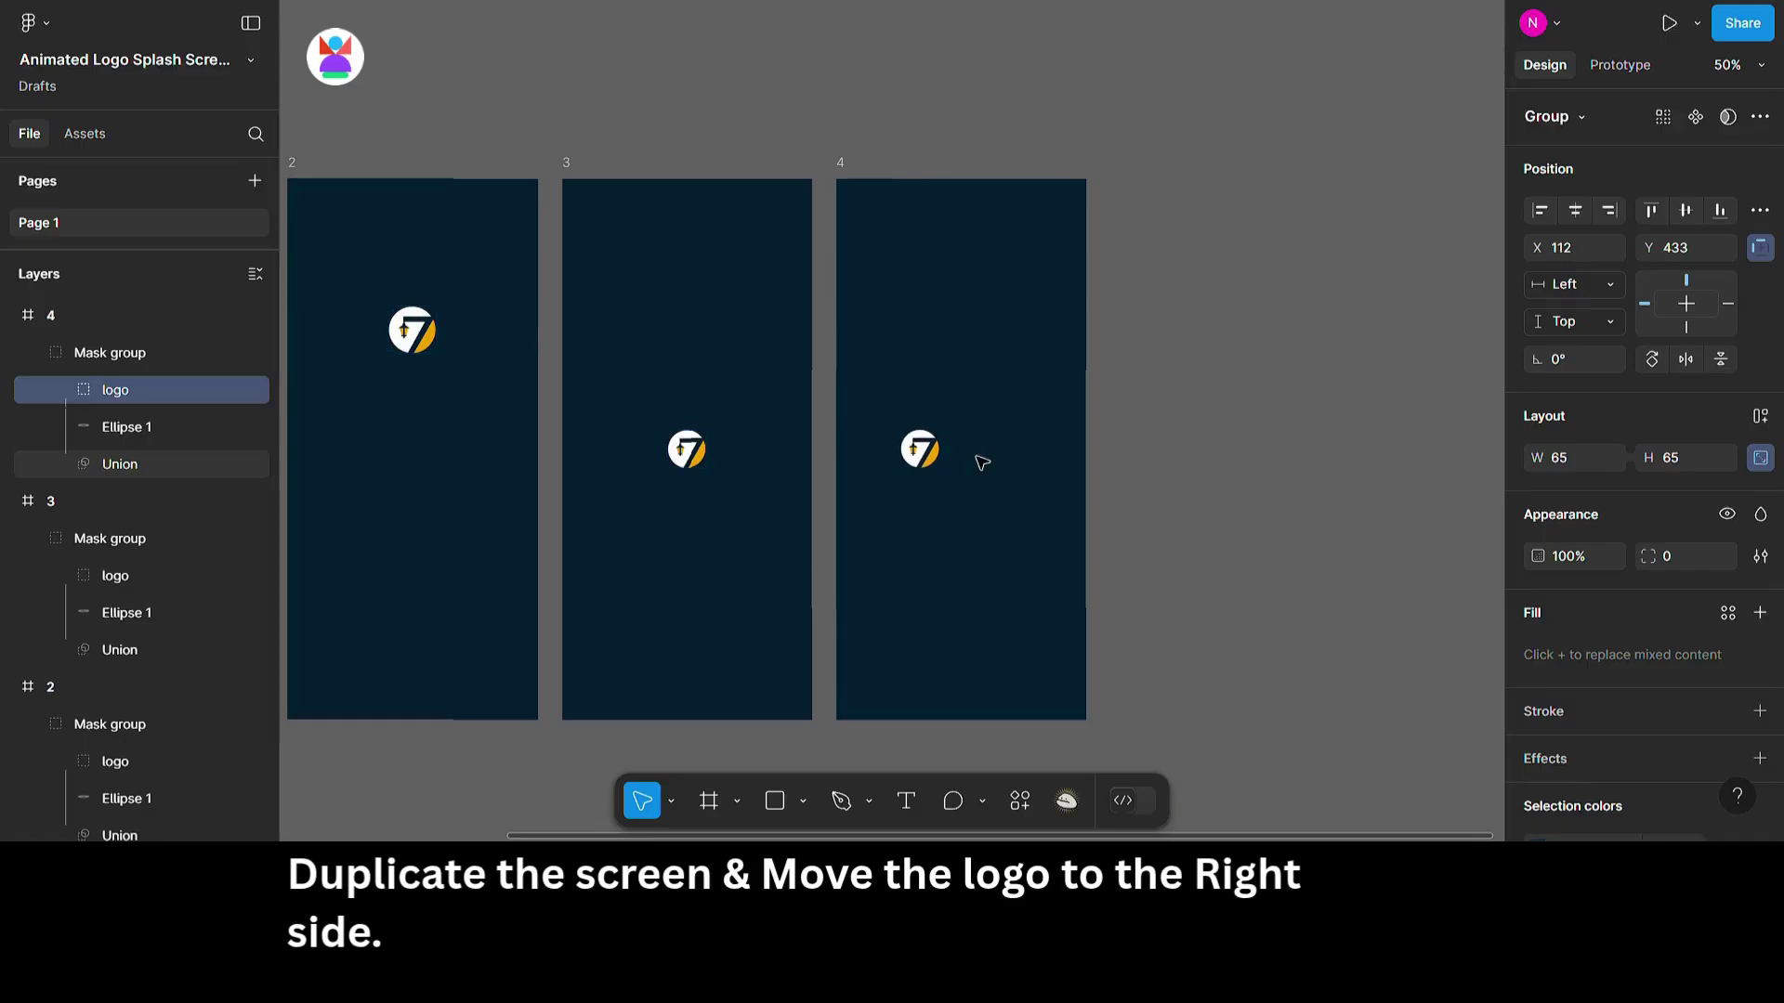
click(842, 163)
scroll(848, 148, left, 5)
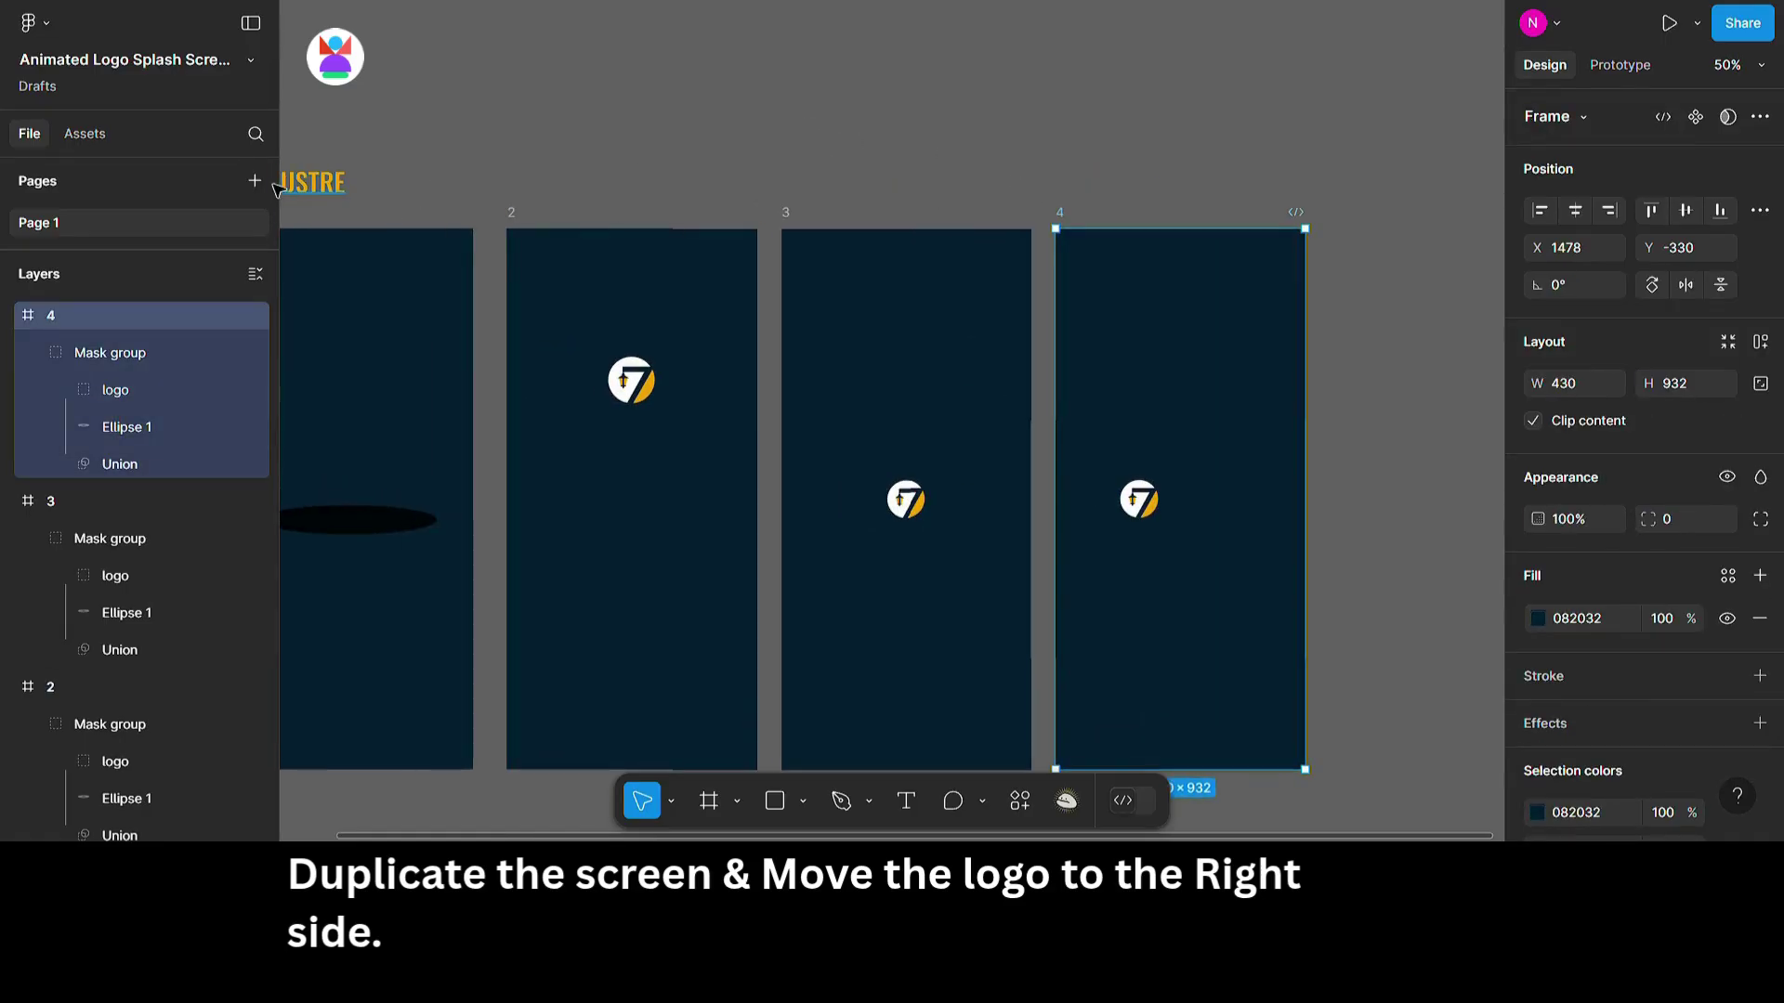
drag(279, 185, 1207, 502)
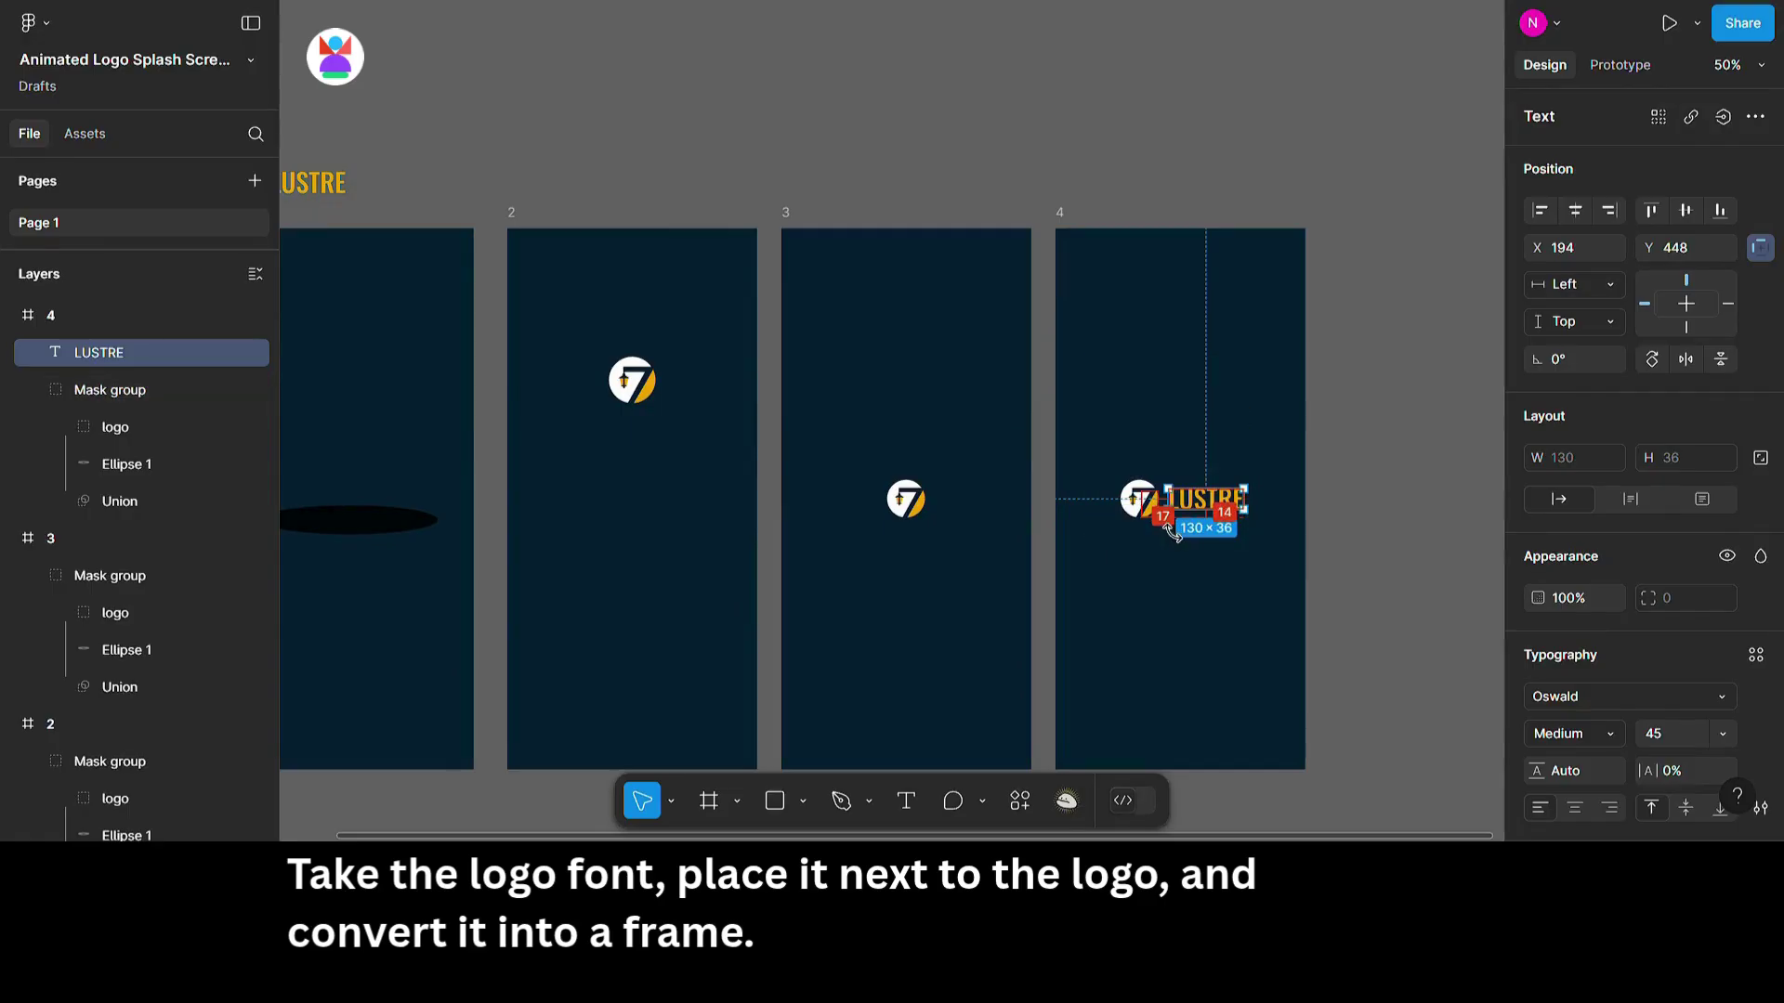
Wrap frame 4's LUSTRE text in its own frame, narrowed to 1 px with content clipped.
key(Left)
key(Left)
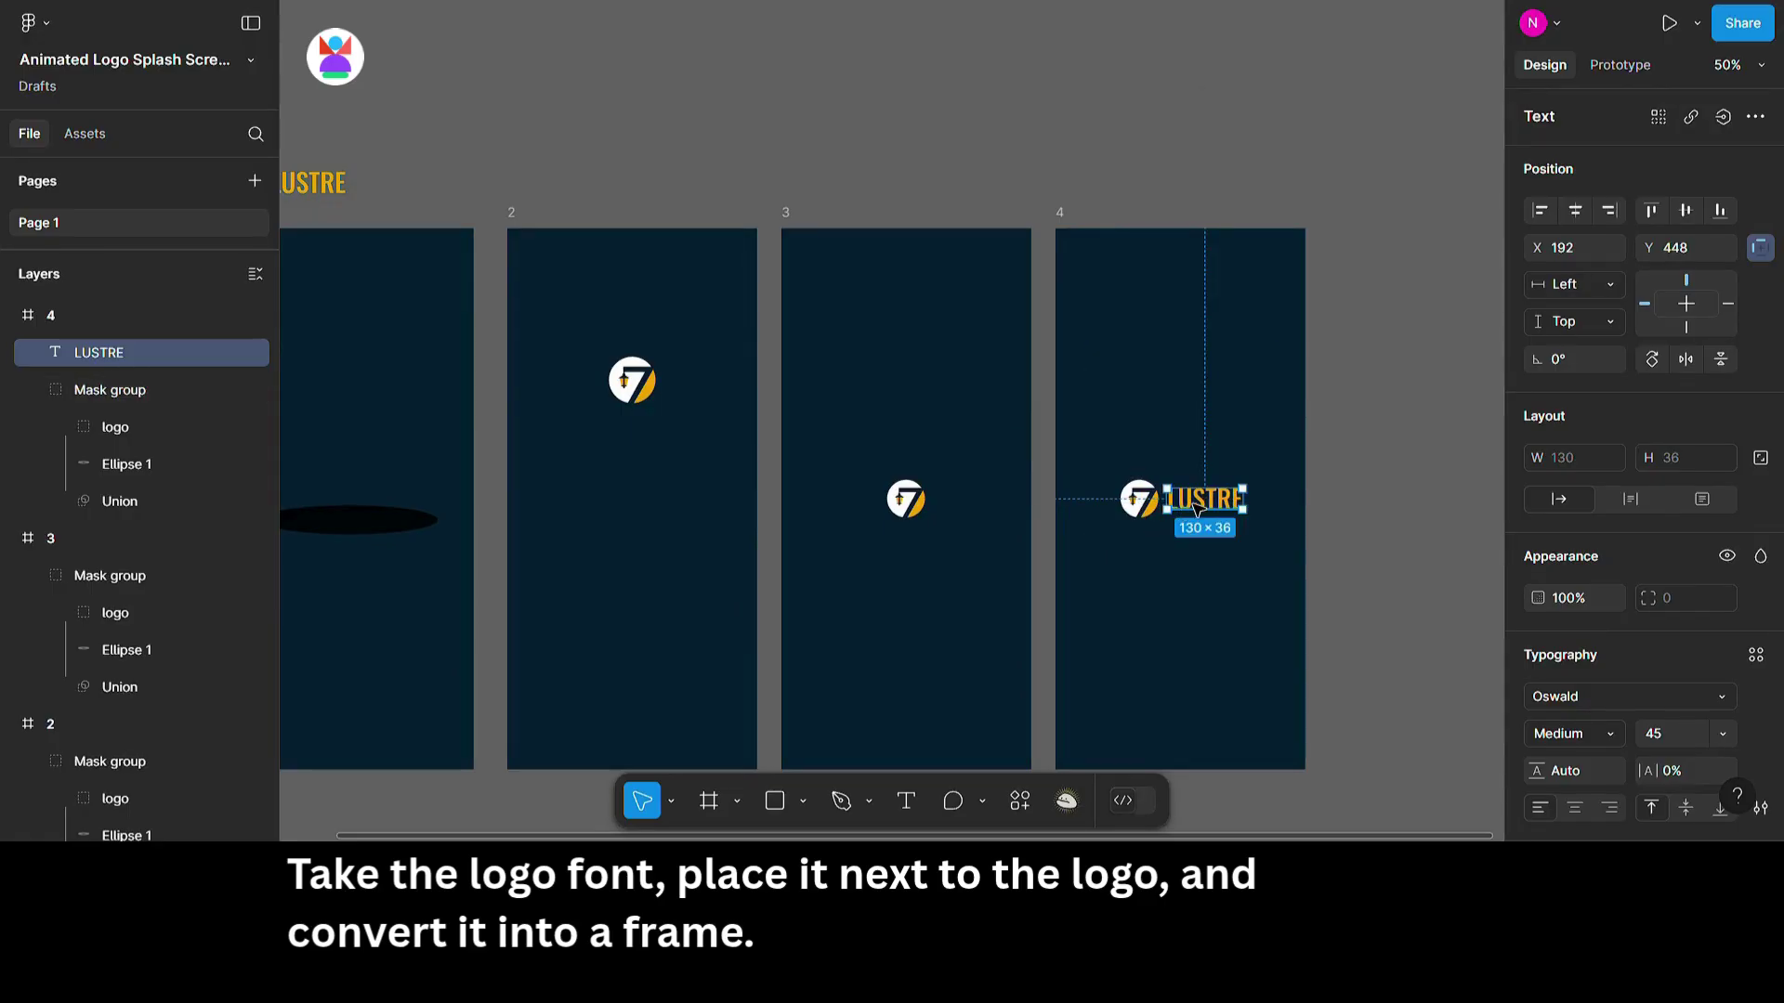
right_click(1189, 500)
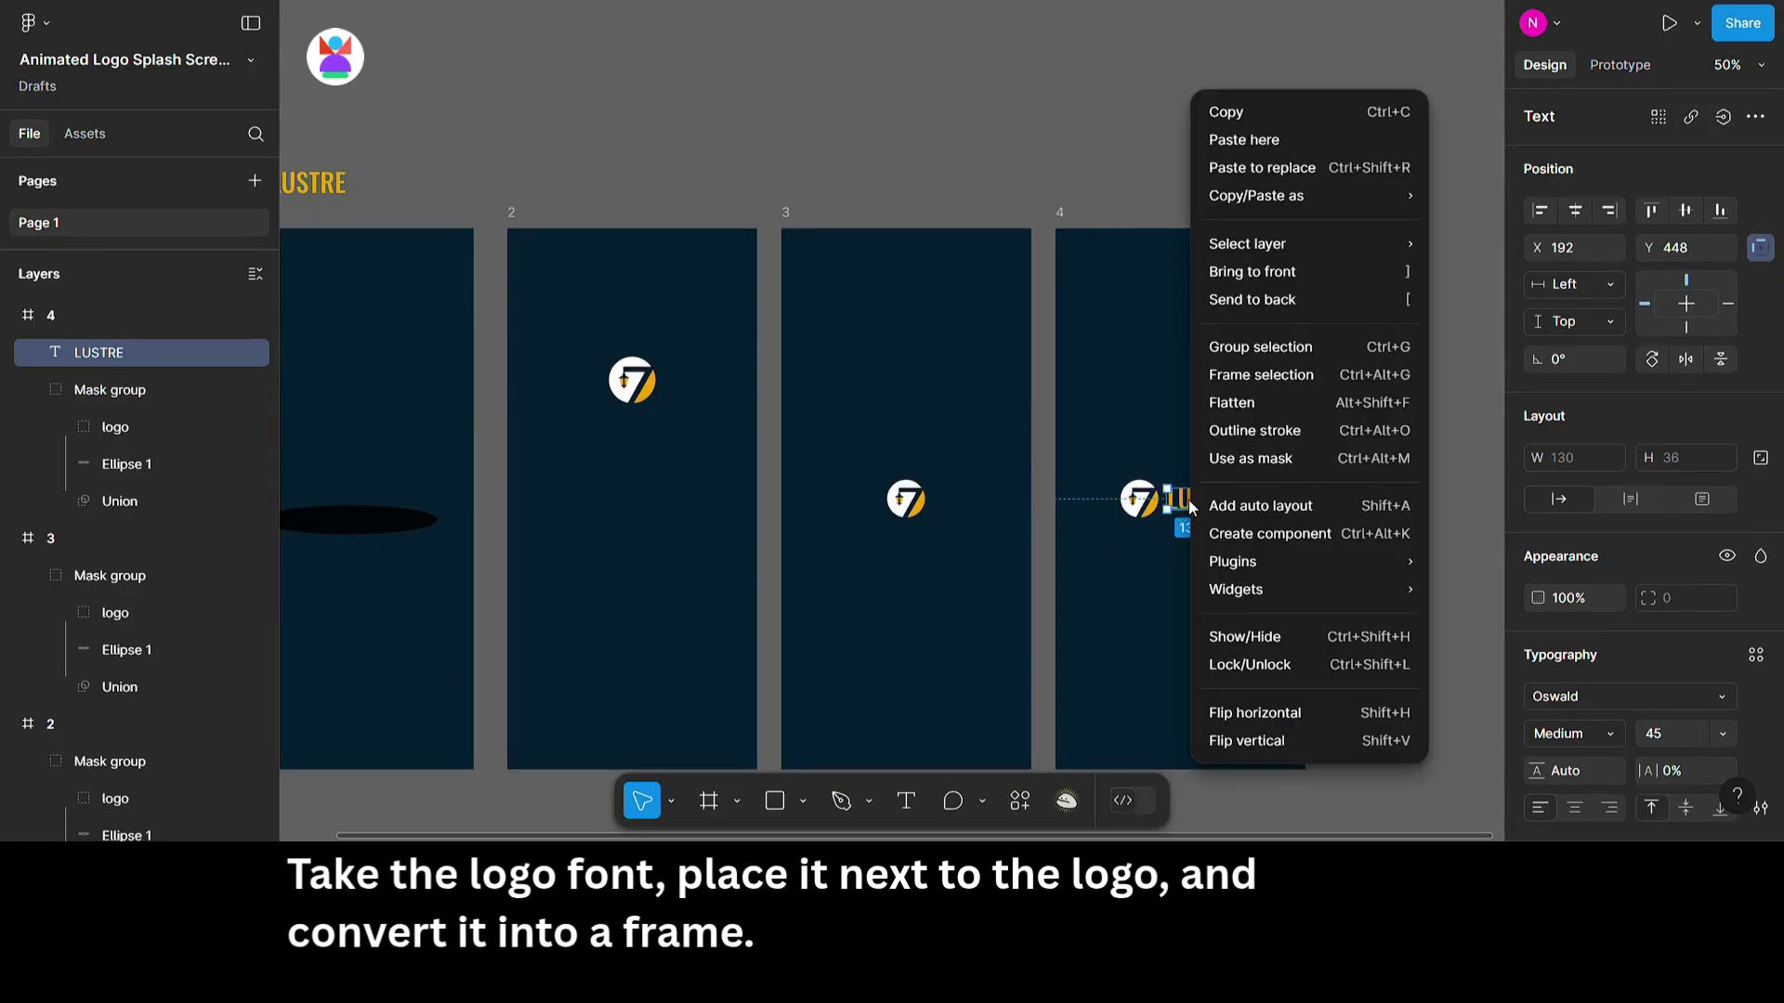
click(1267, 376)
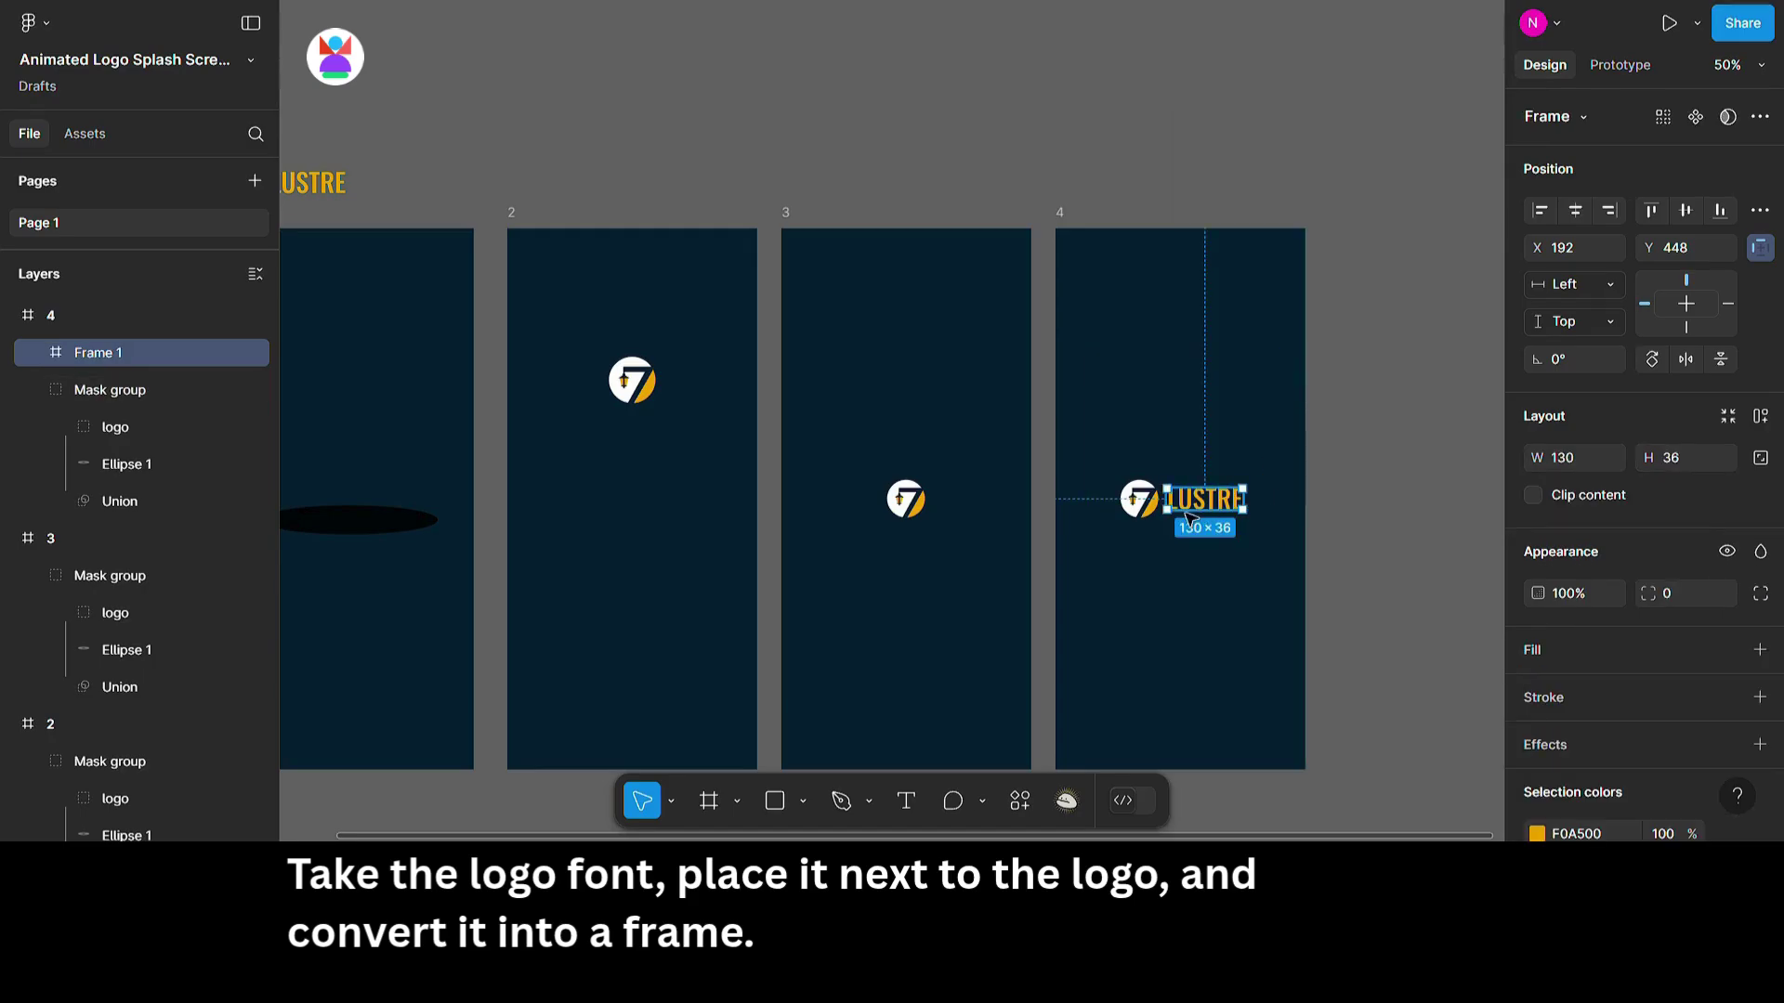
shift+click(1152, 513)
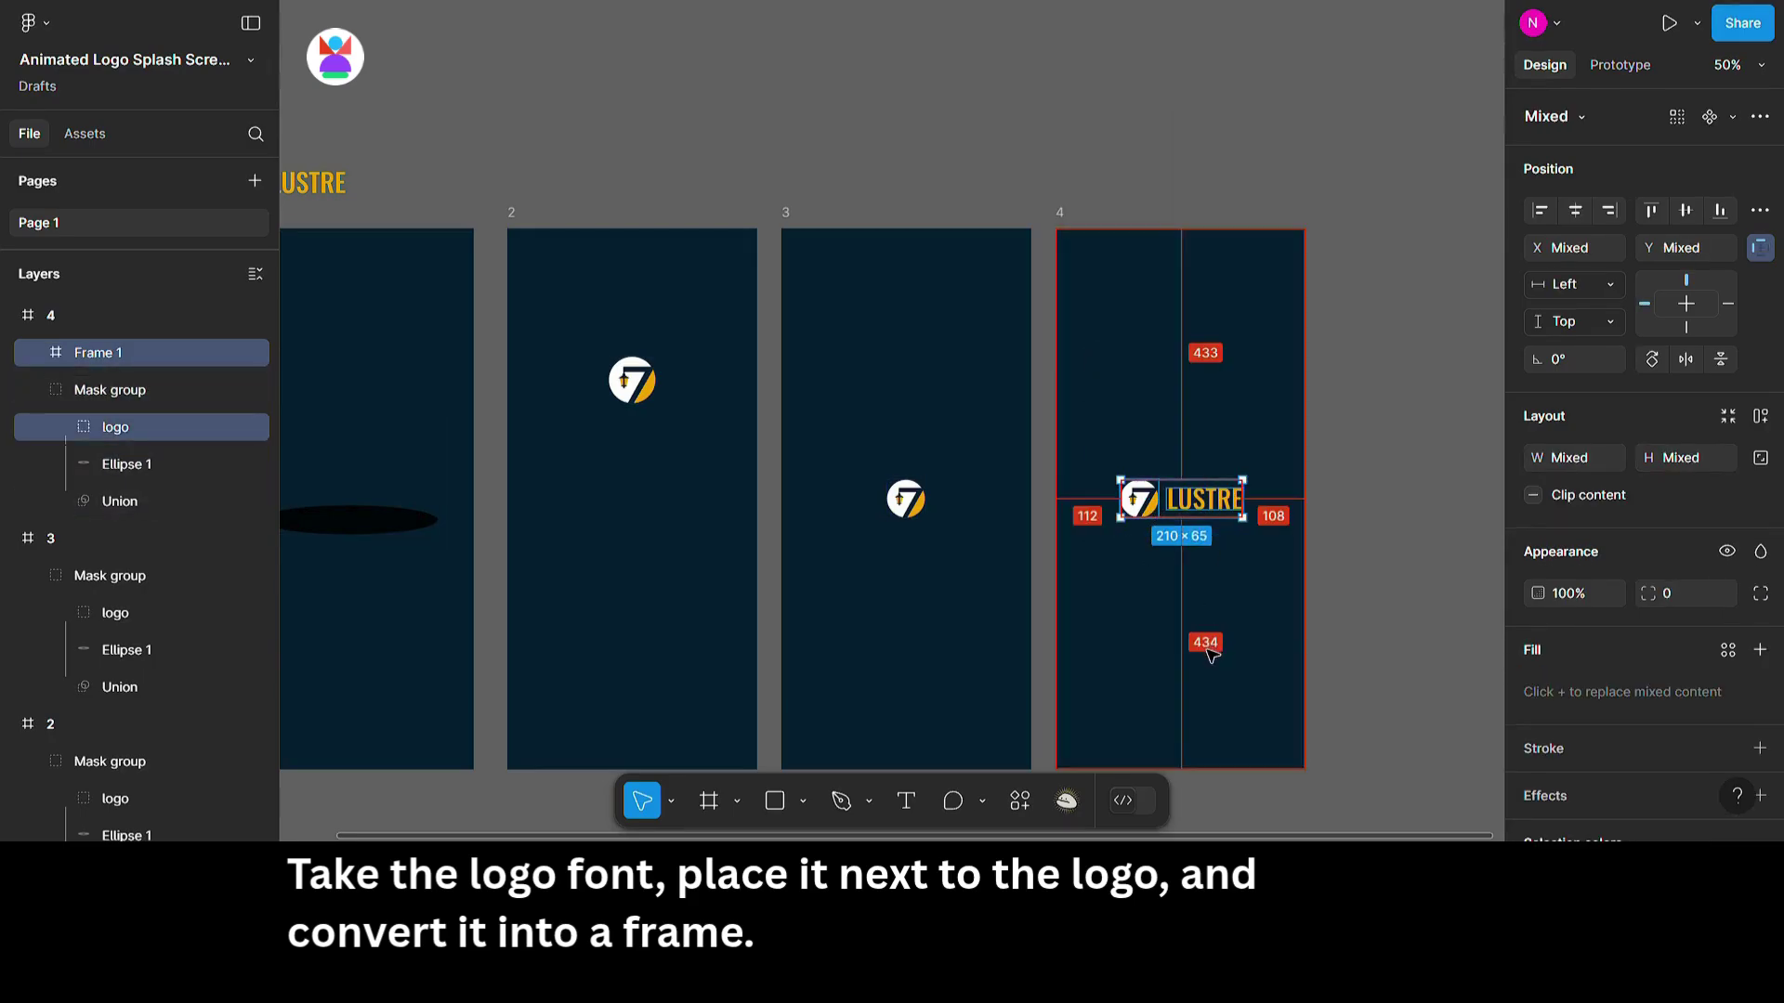
click(1243, 508)
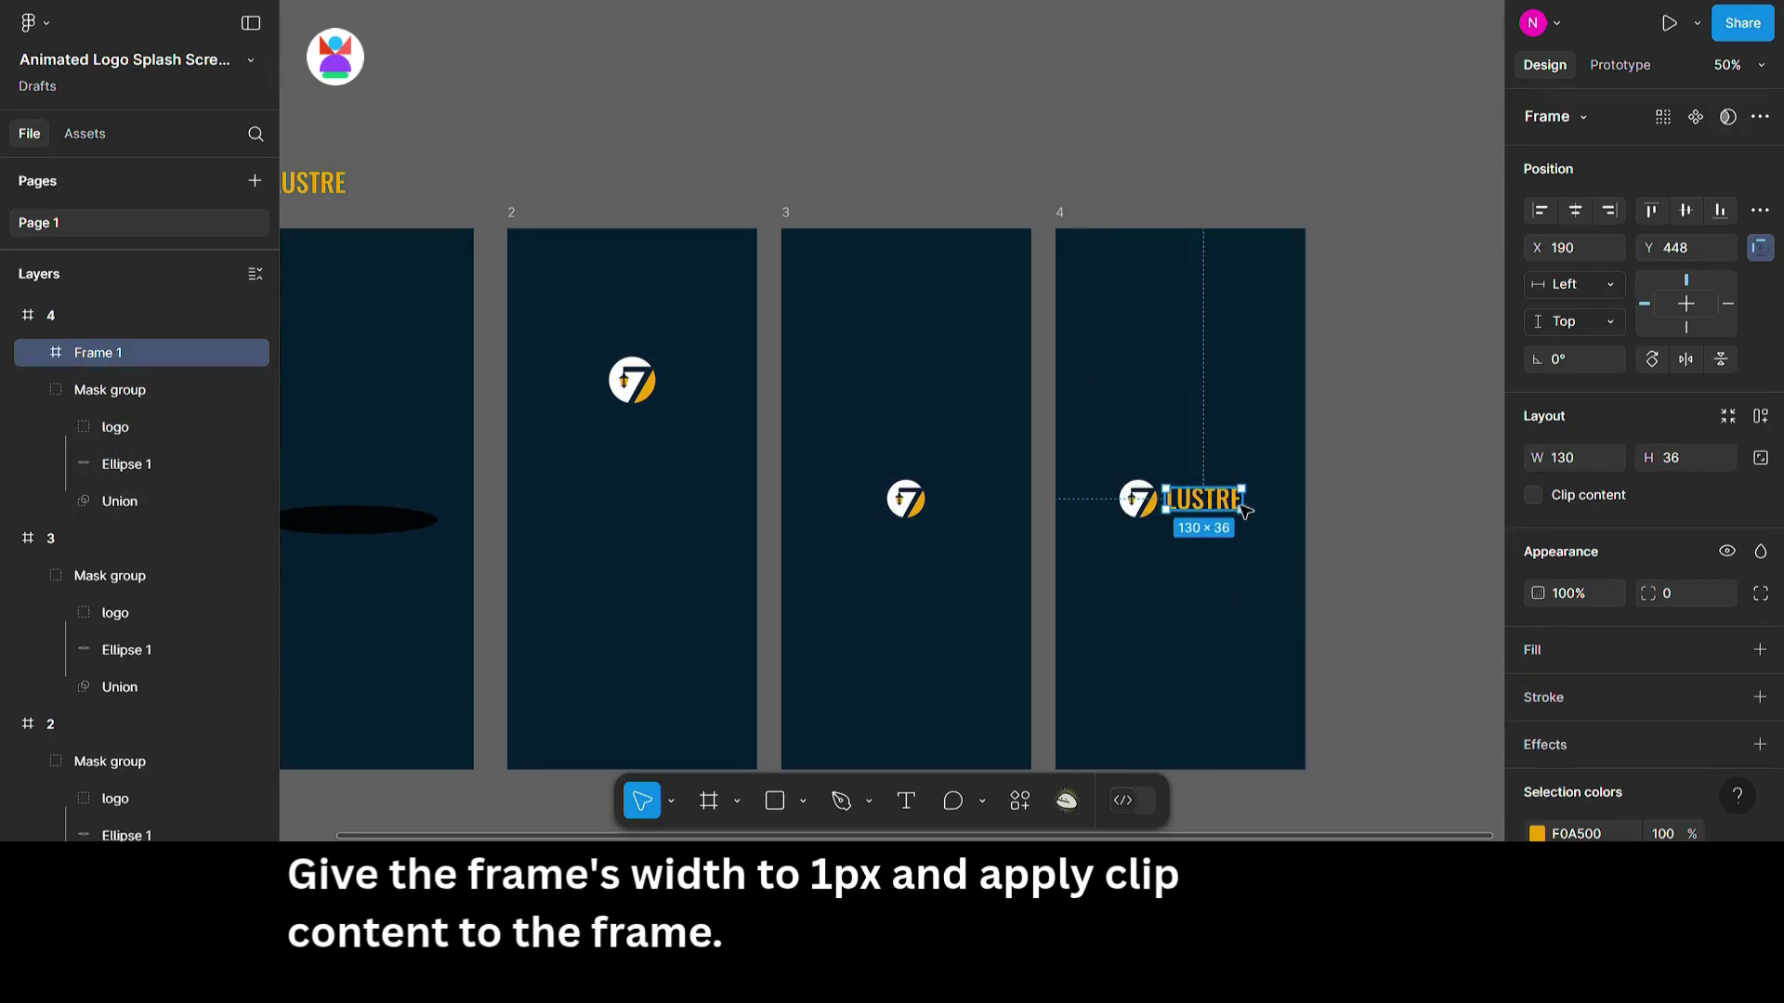
key(shift+0)
drag(1323, 487, 792, 410)
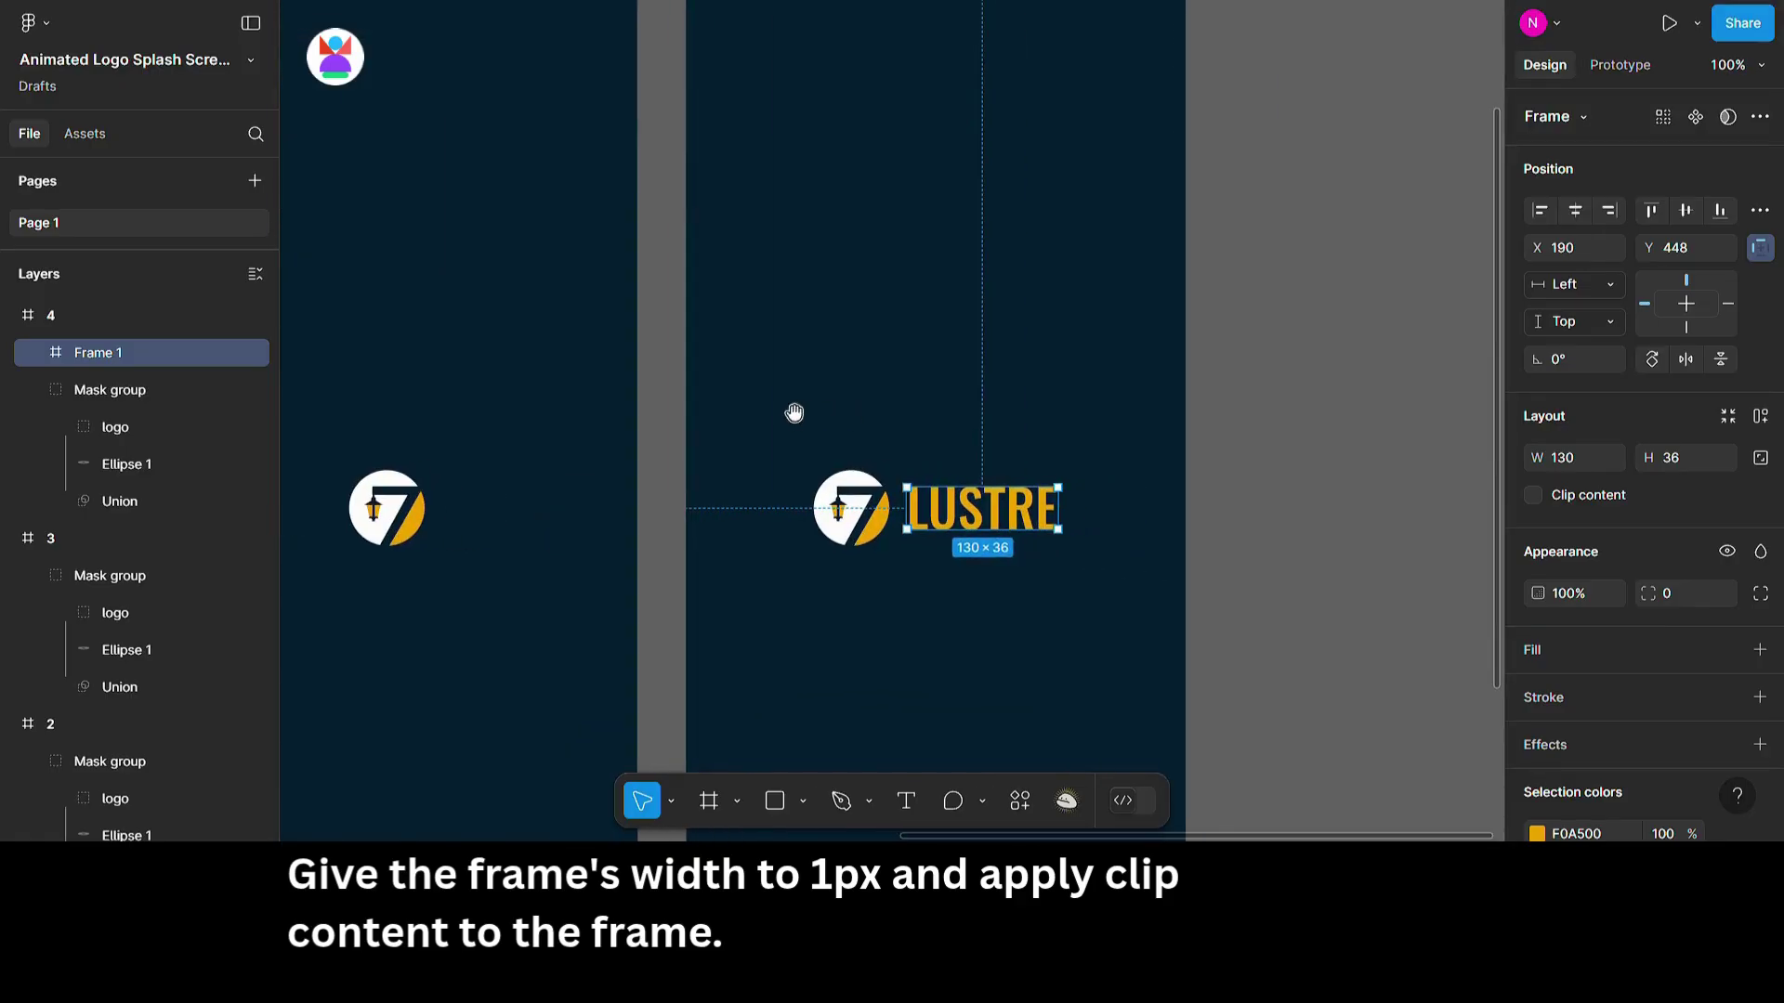
drag(1067, 518, 930, 518)
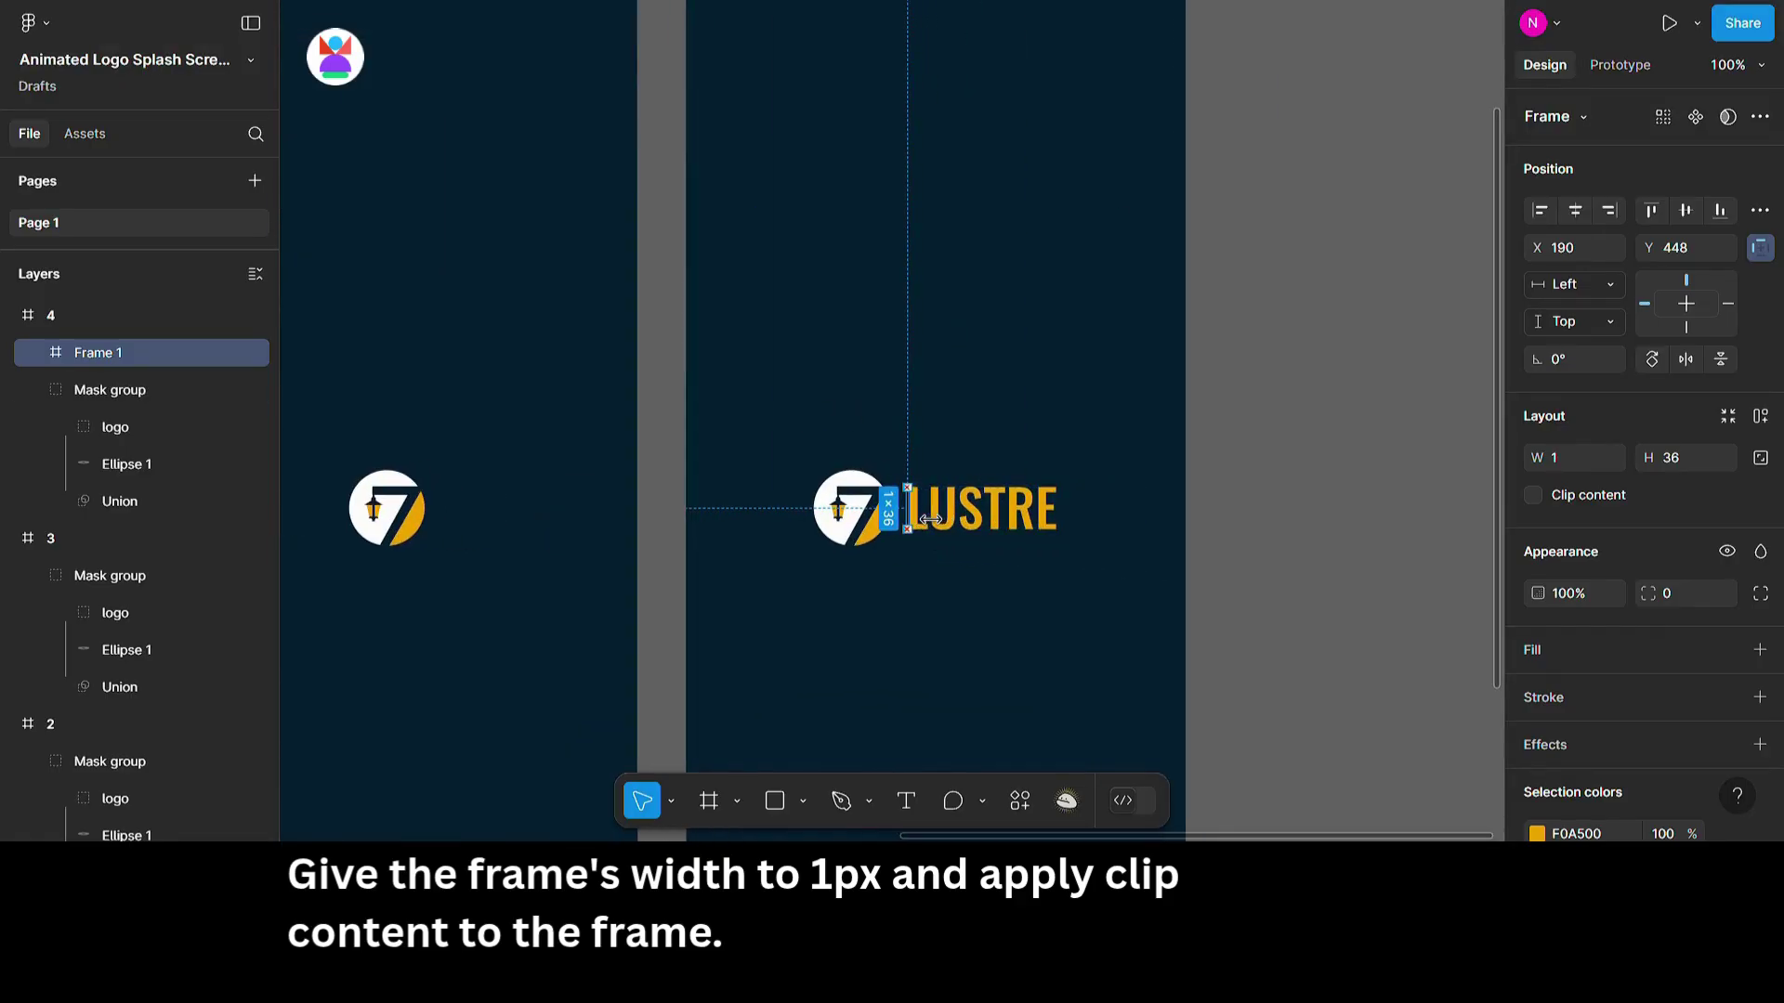
click(1531, 494)
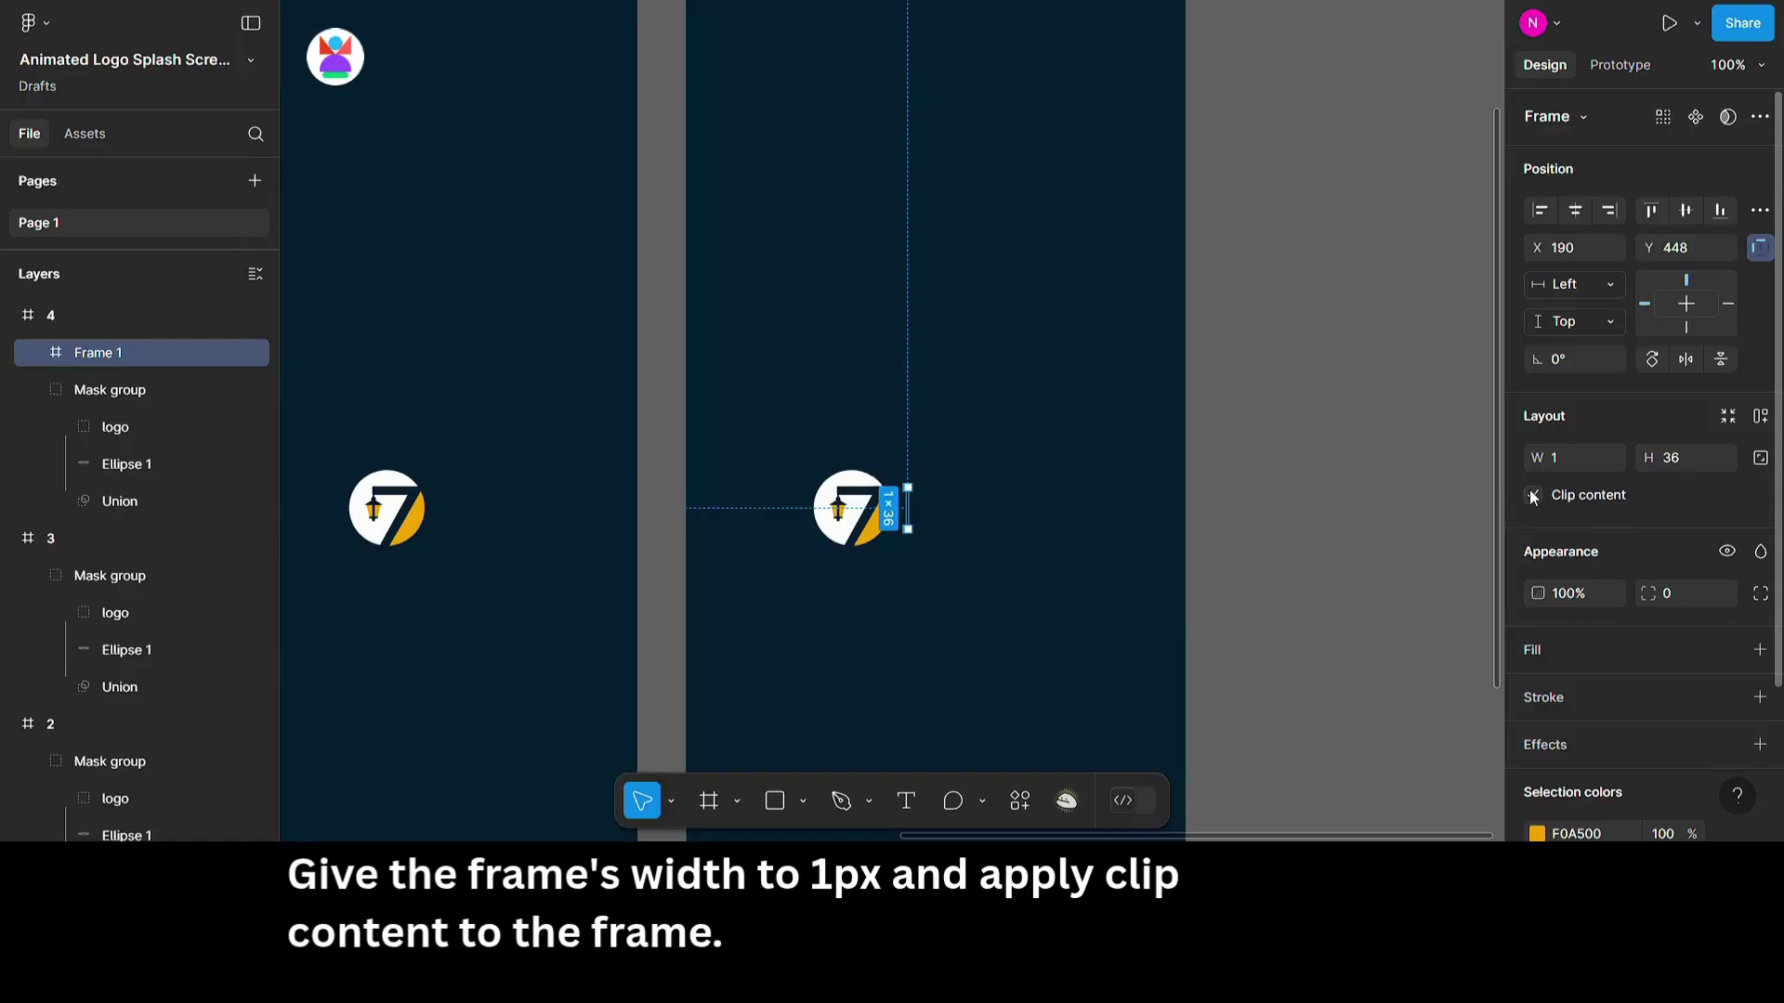
key(minus)
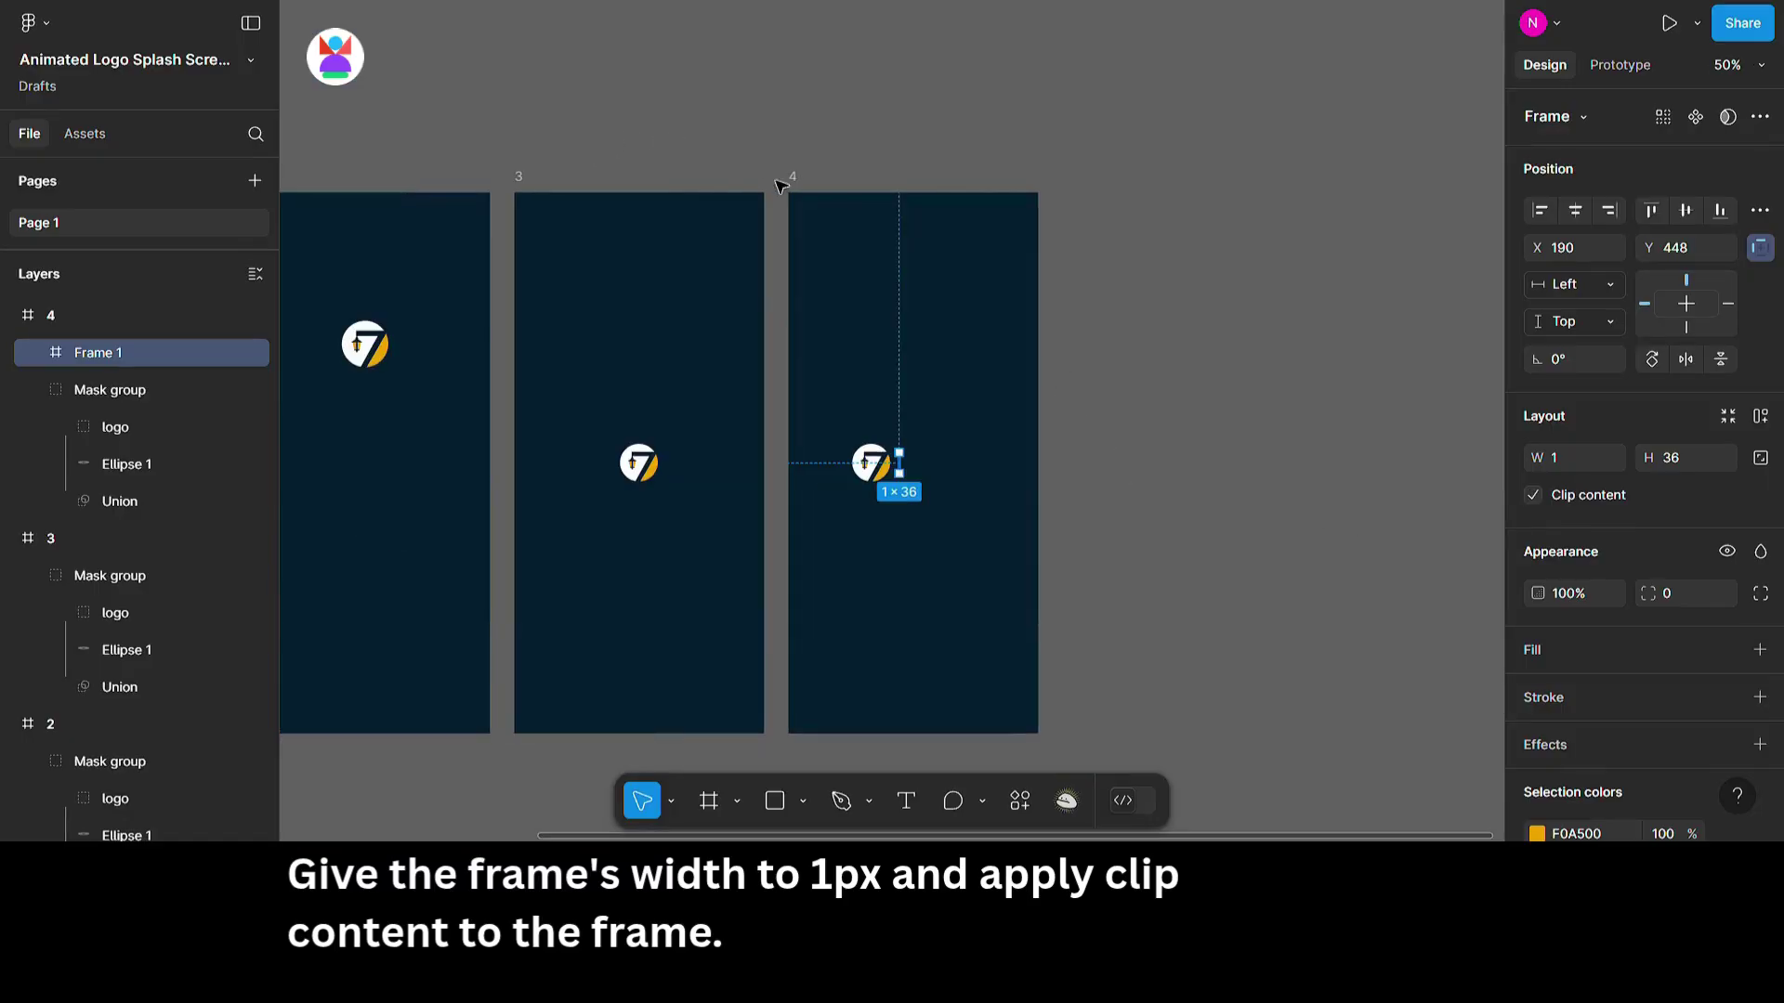
Duplicate frame 4 as frame 5 and widen its wordmark frame to reveal LUSTRE.
click(799, 180)
drag(806, 186, 1084, 183)
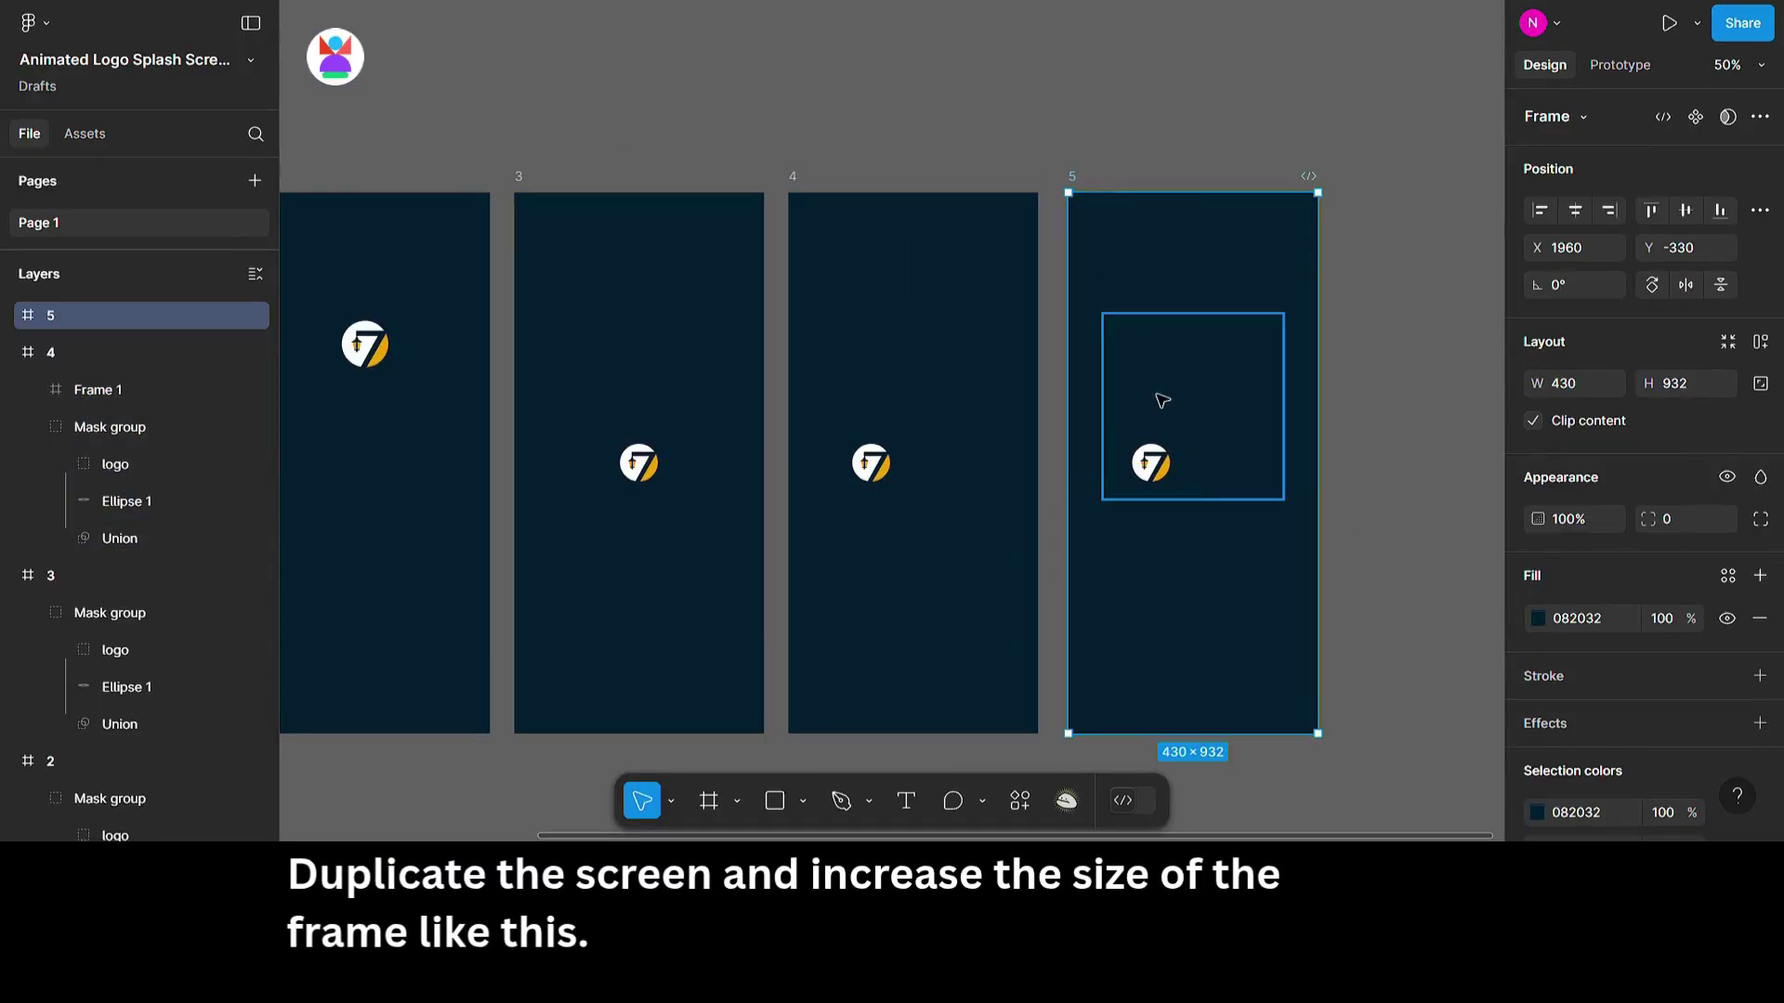
click(1180, 465)
drag(1202, 483, 1278, 477)
click(957, 109)
scroll(975, 137, left, 6)
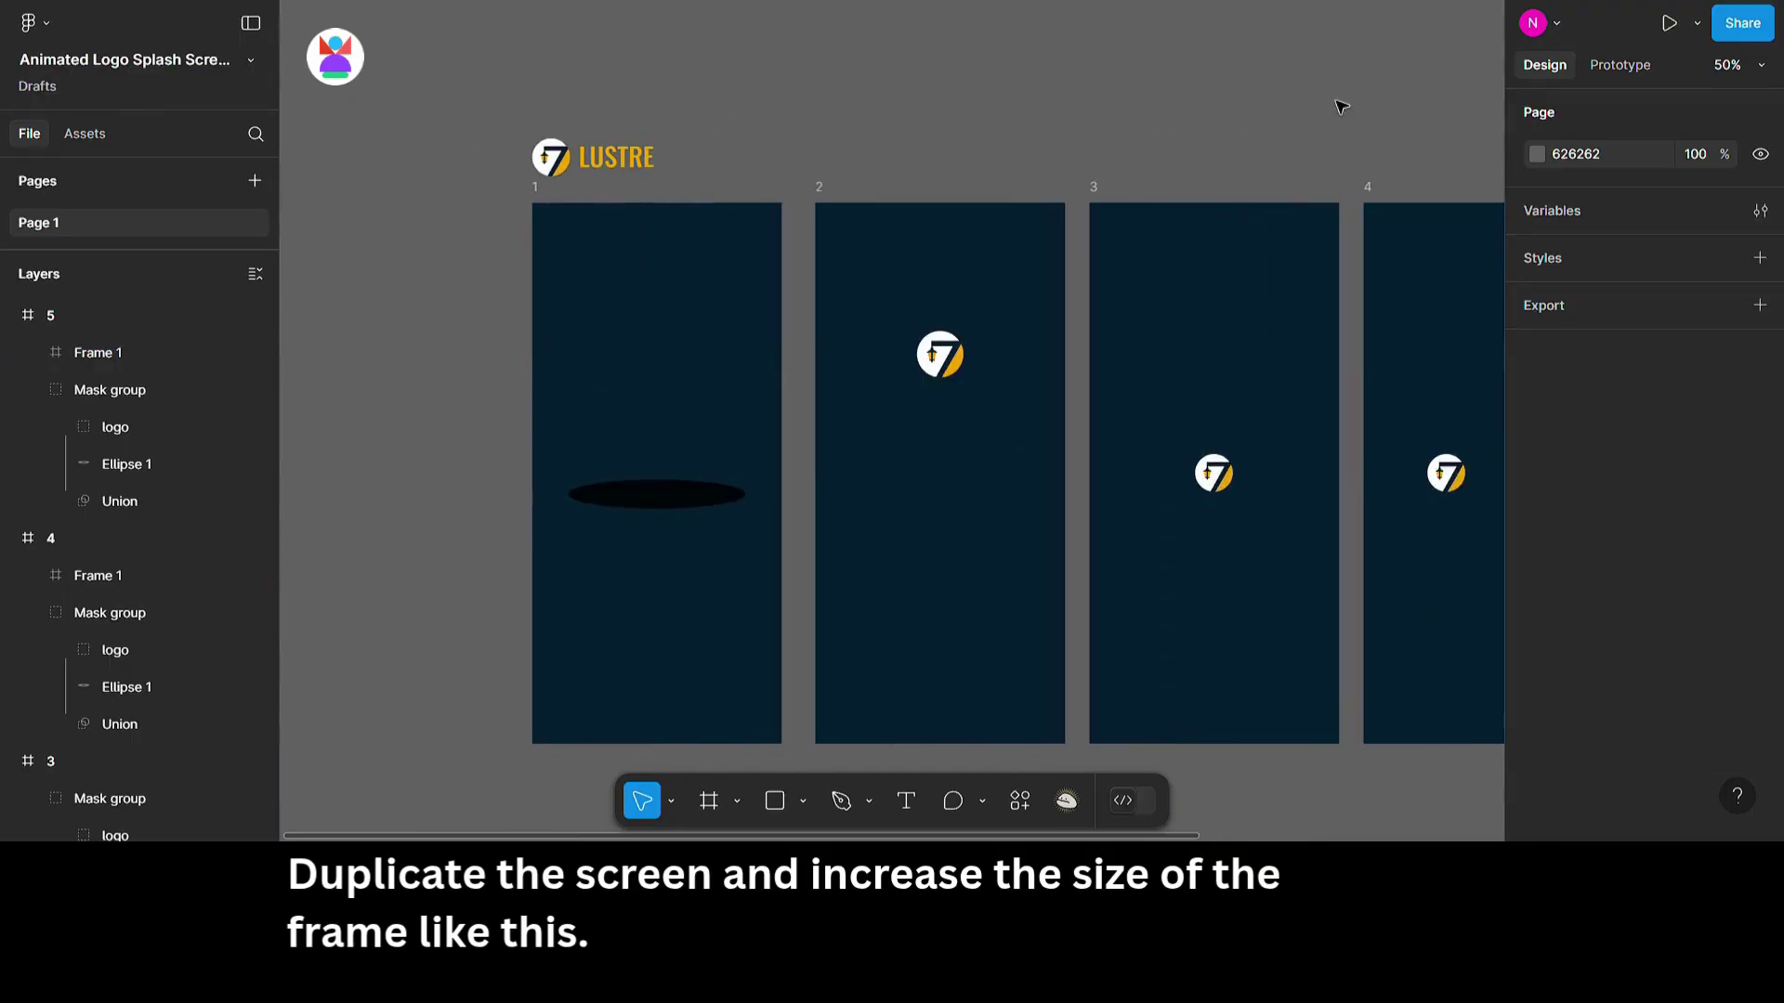
scroll(996, 189, down, 2)
Link frame 1 to frame 2: After delay 1ms, custom spring curve, 1500ms duration.
click(1620, 65)
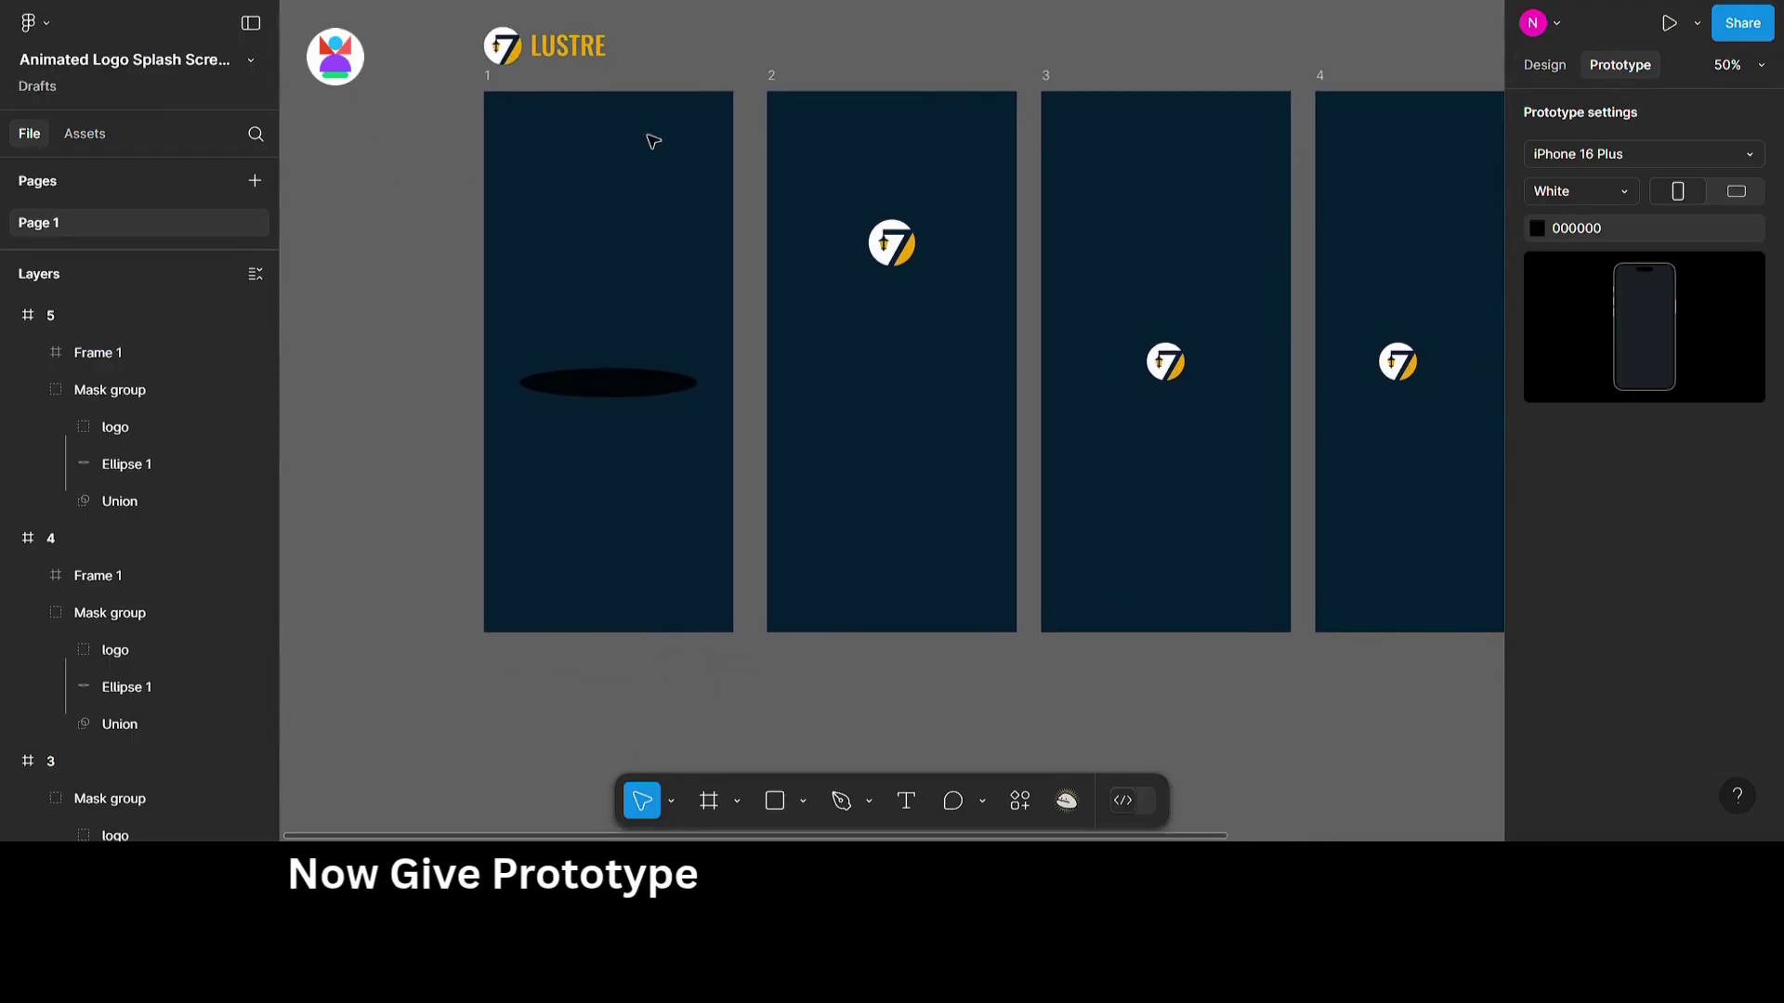
click(499, 94)
drag(733, 362, 817, 371)
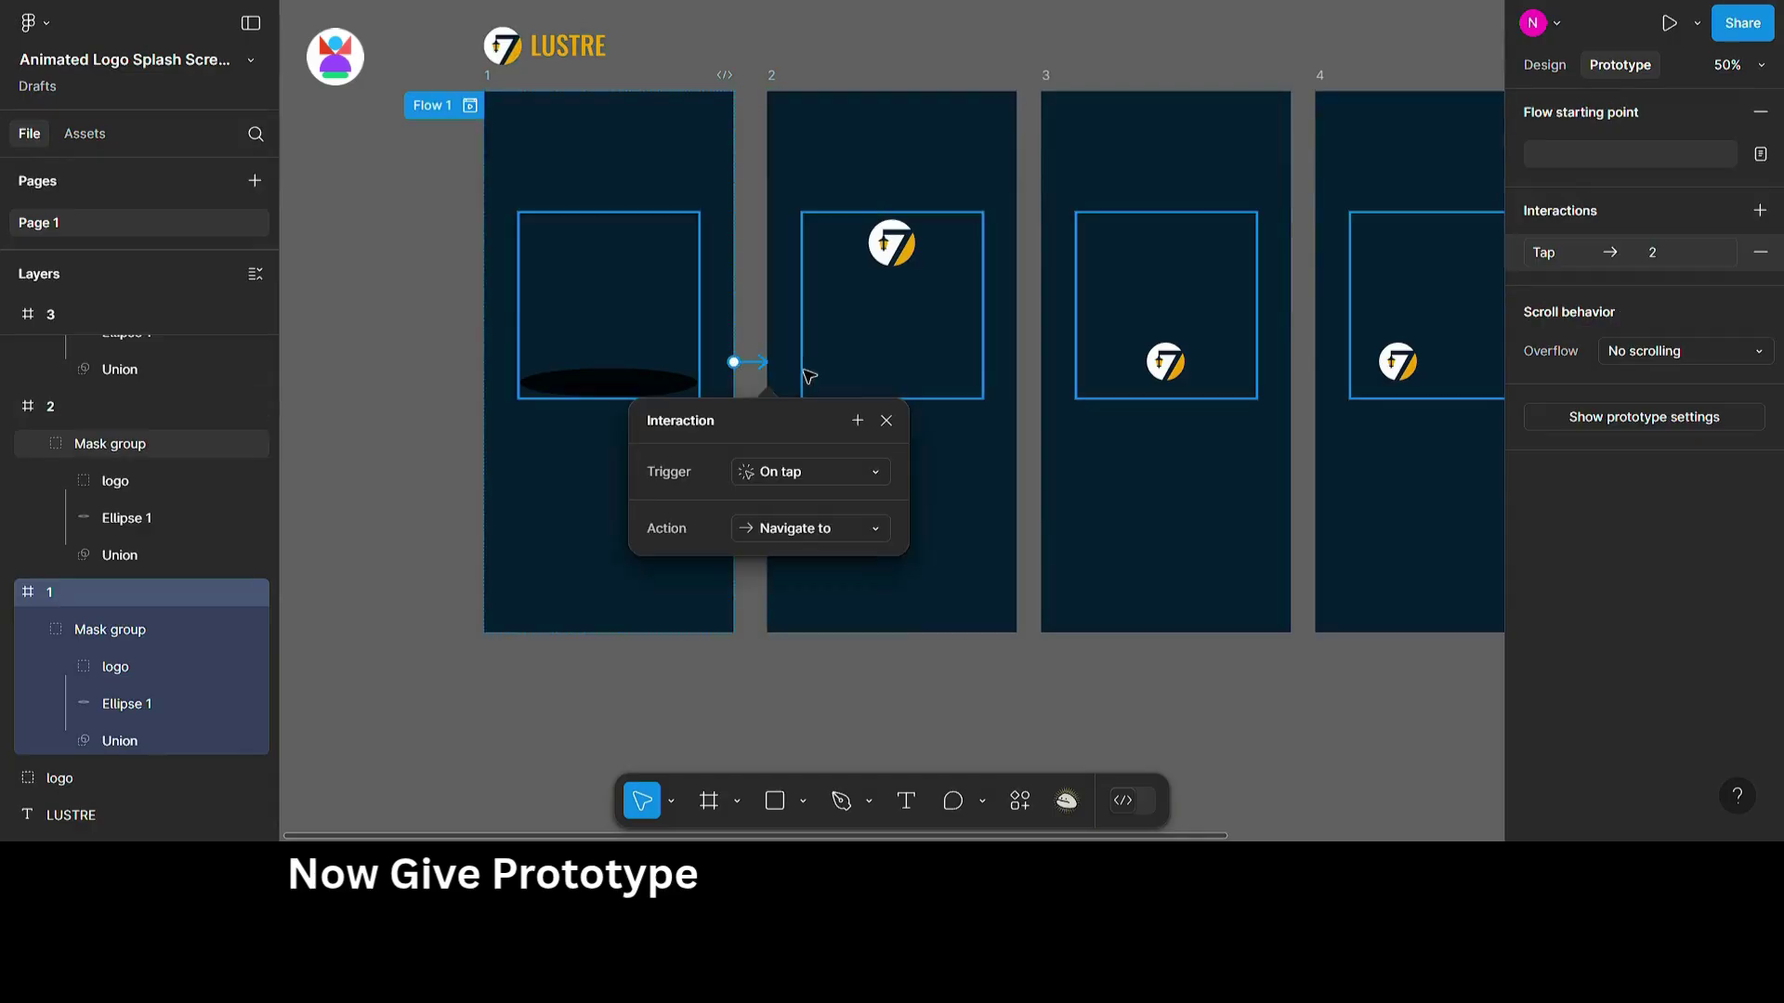
click(827, 472)
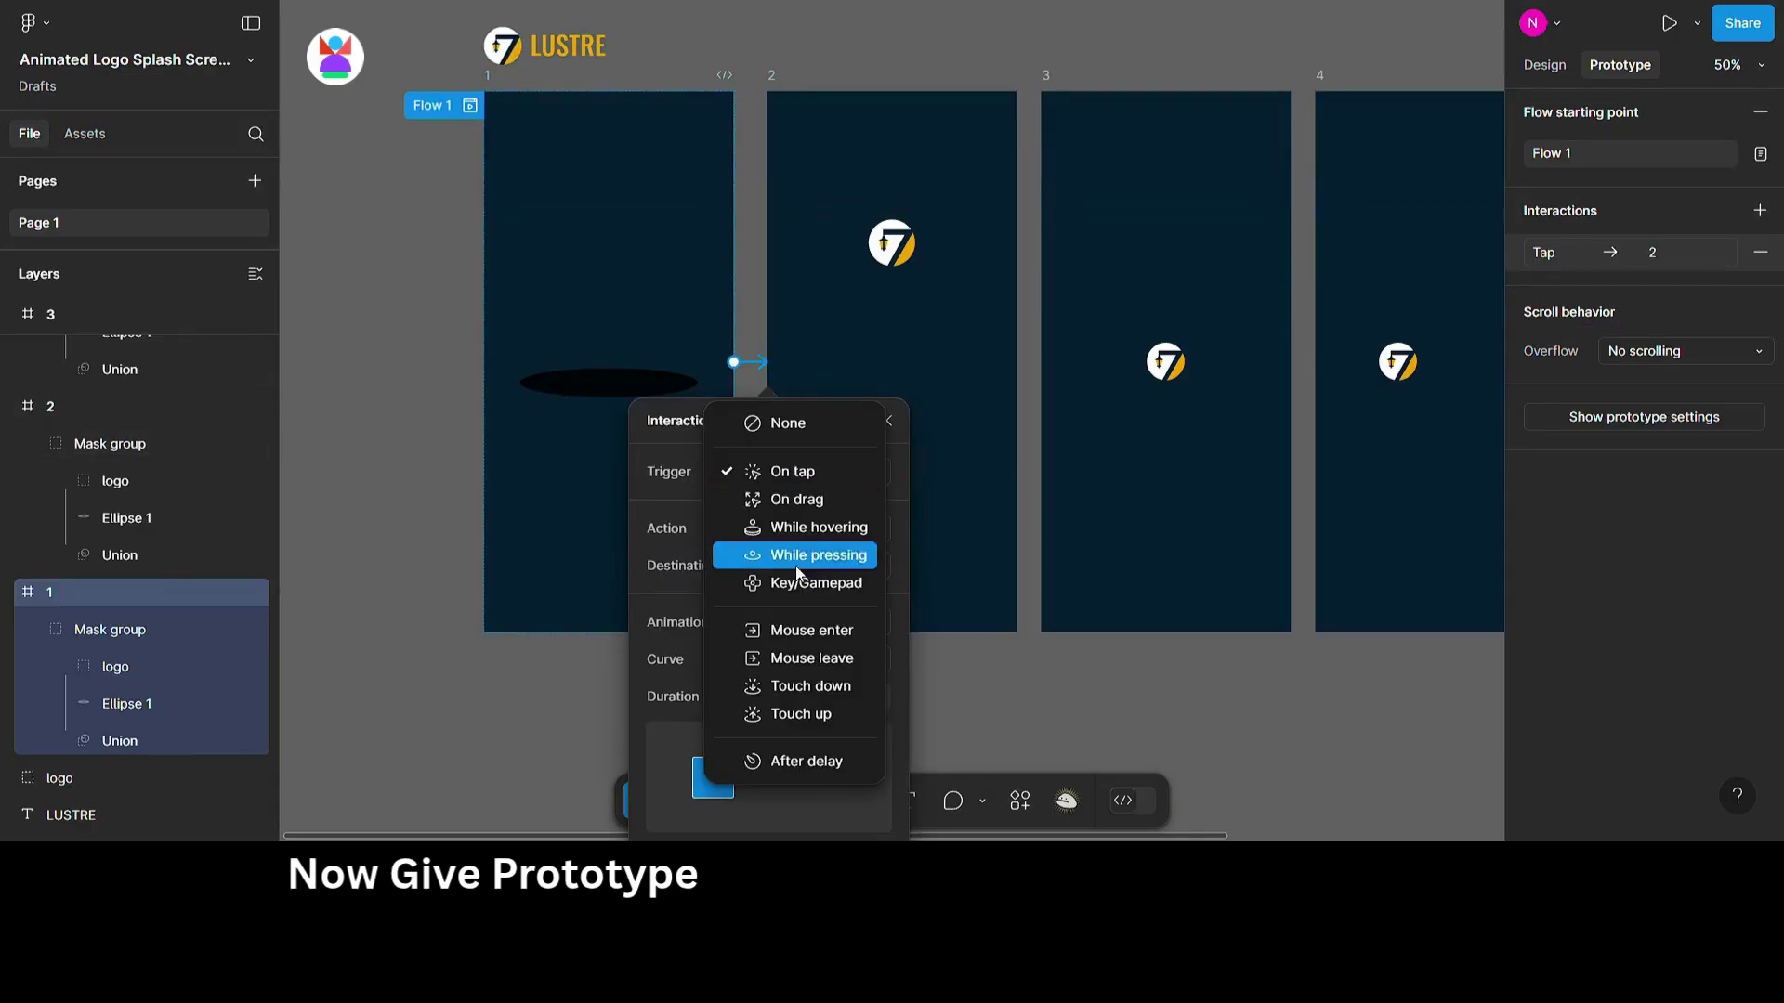
click(807, 761)
click(780, 511)
text(1)
key(Return)
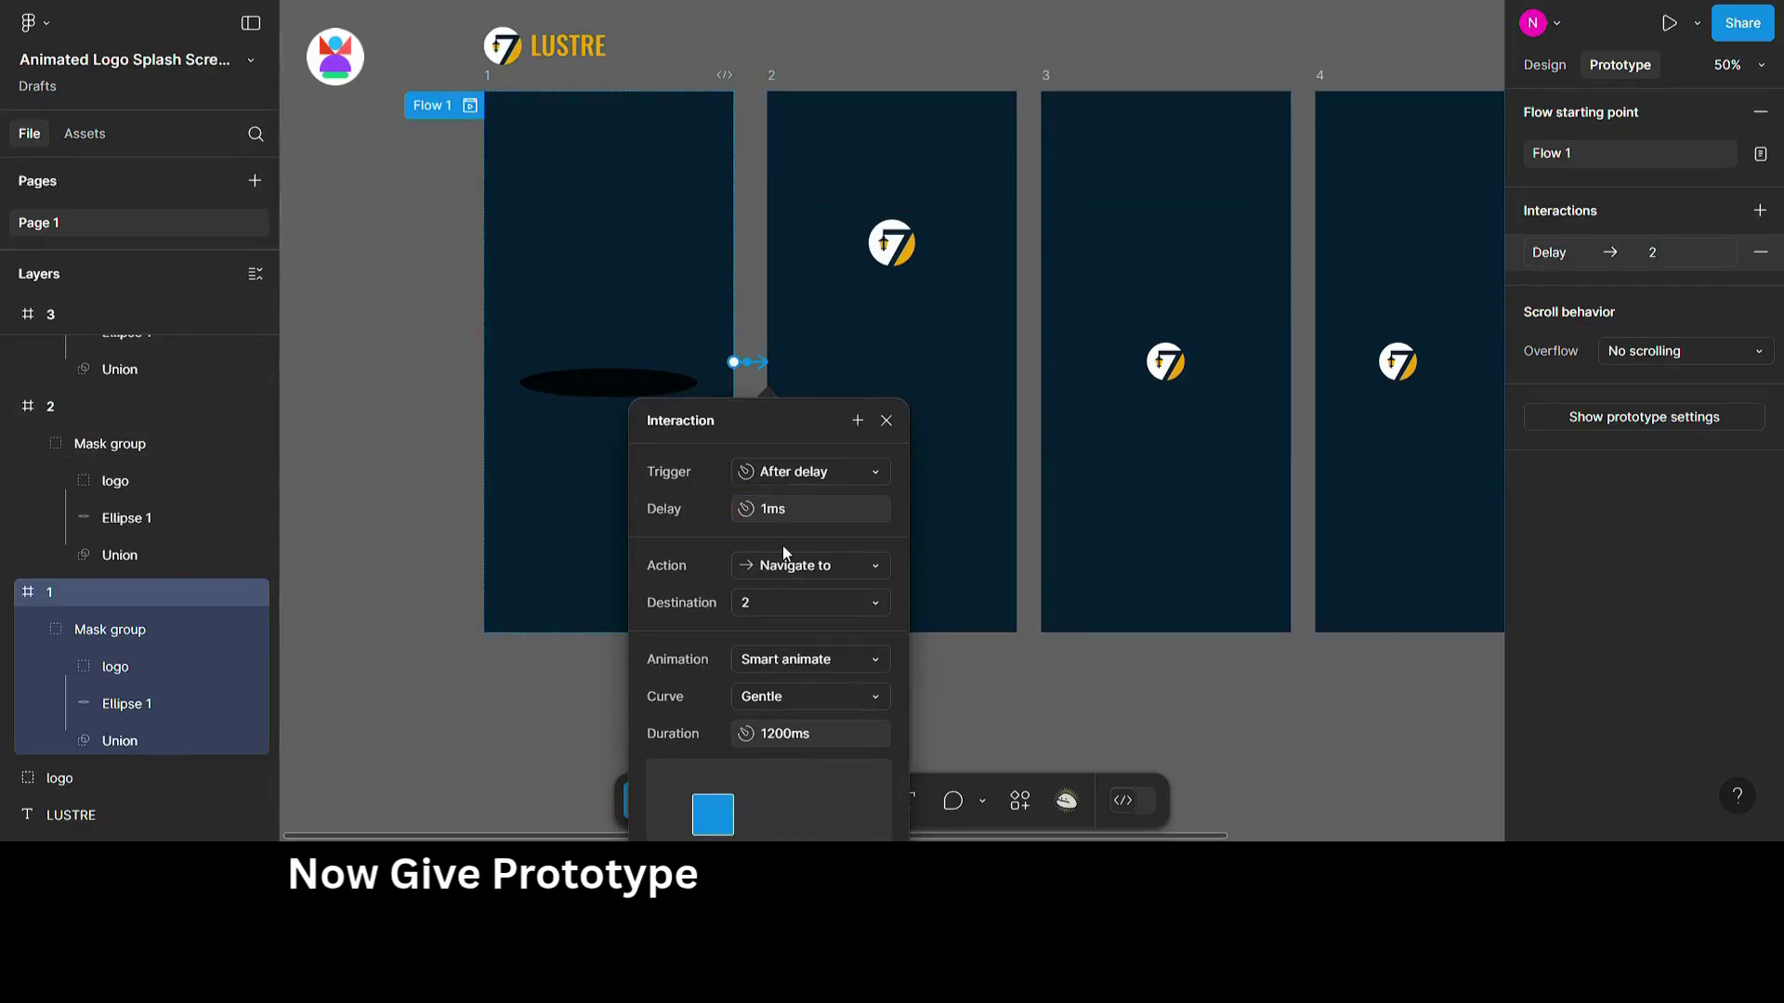
click(778, 712)
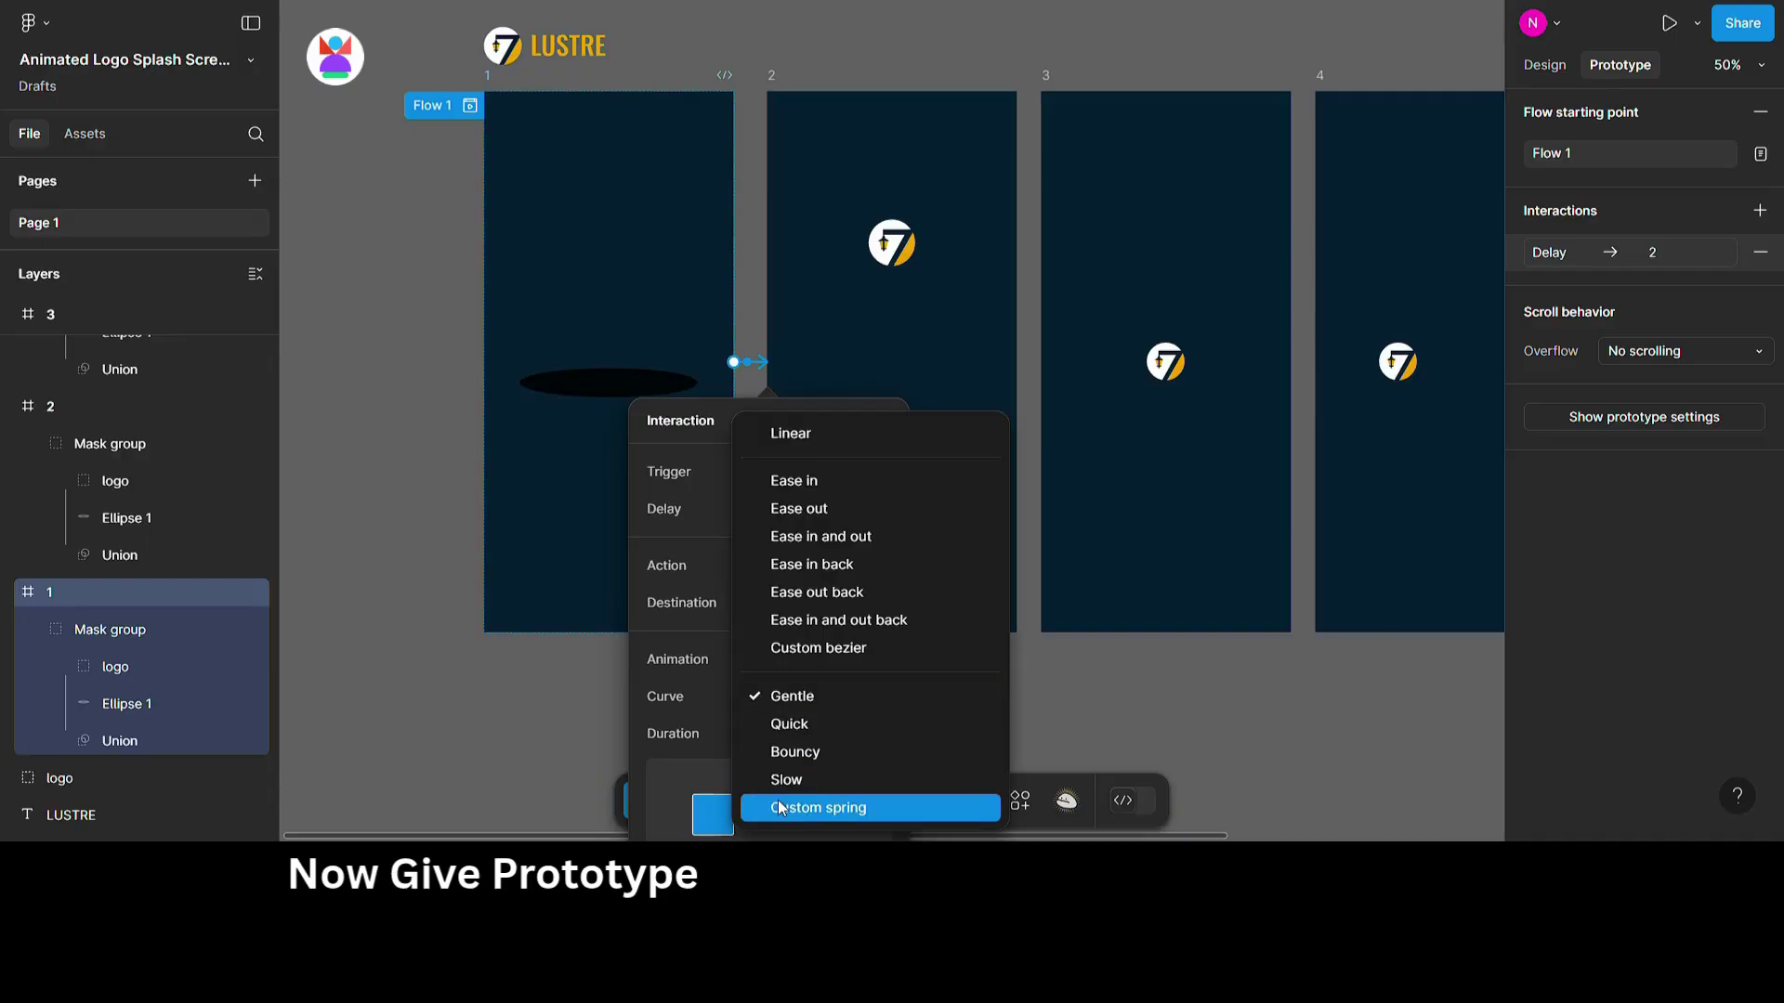
click(778, 803)
click(799, 583)
text(15)
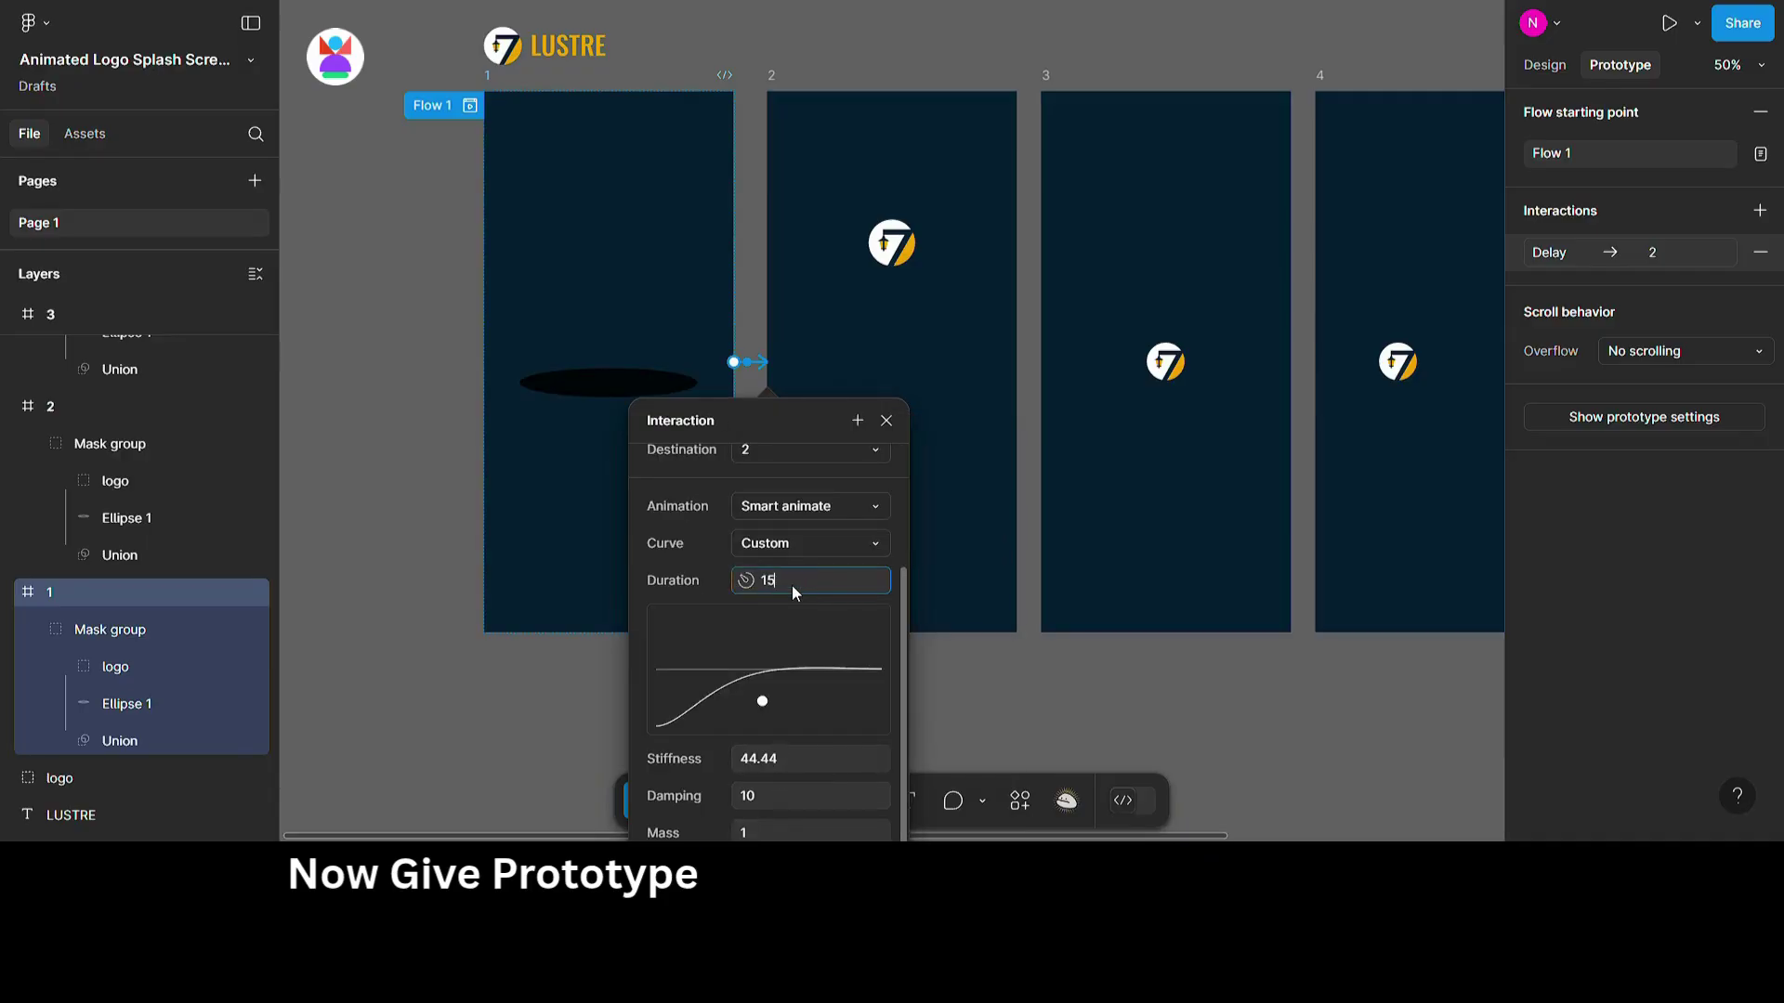
text(00)
key(Return)
click(992, 677)
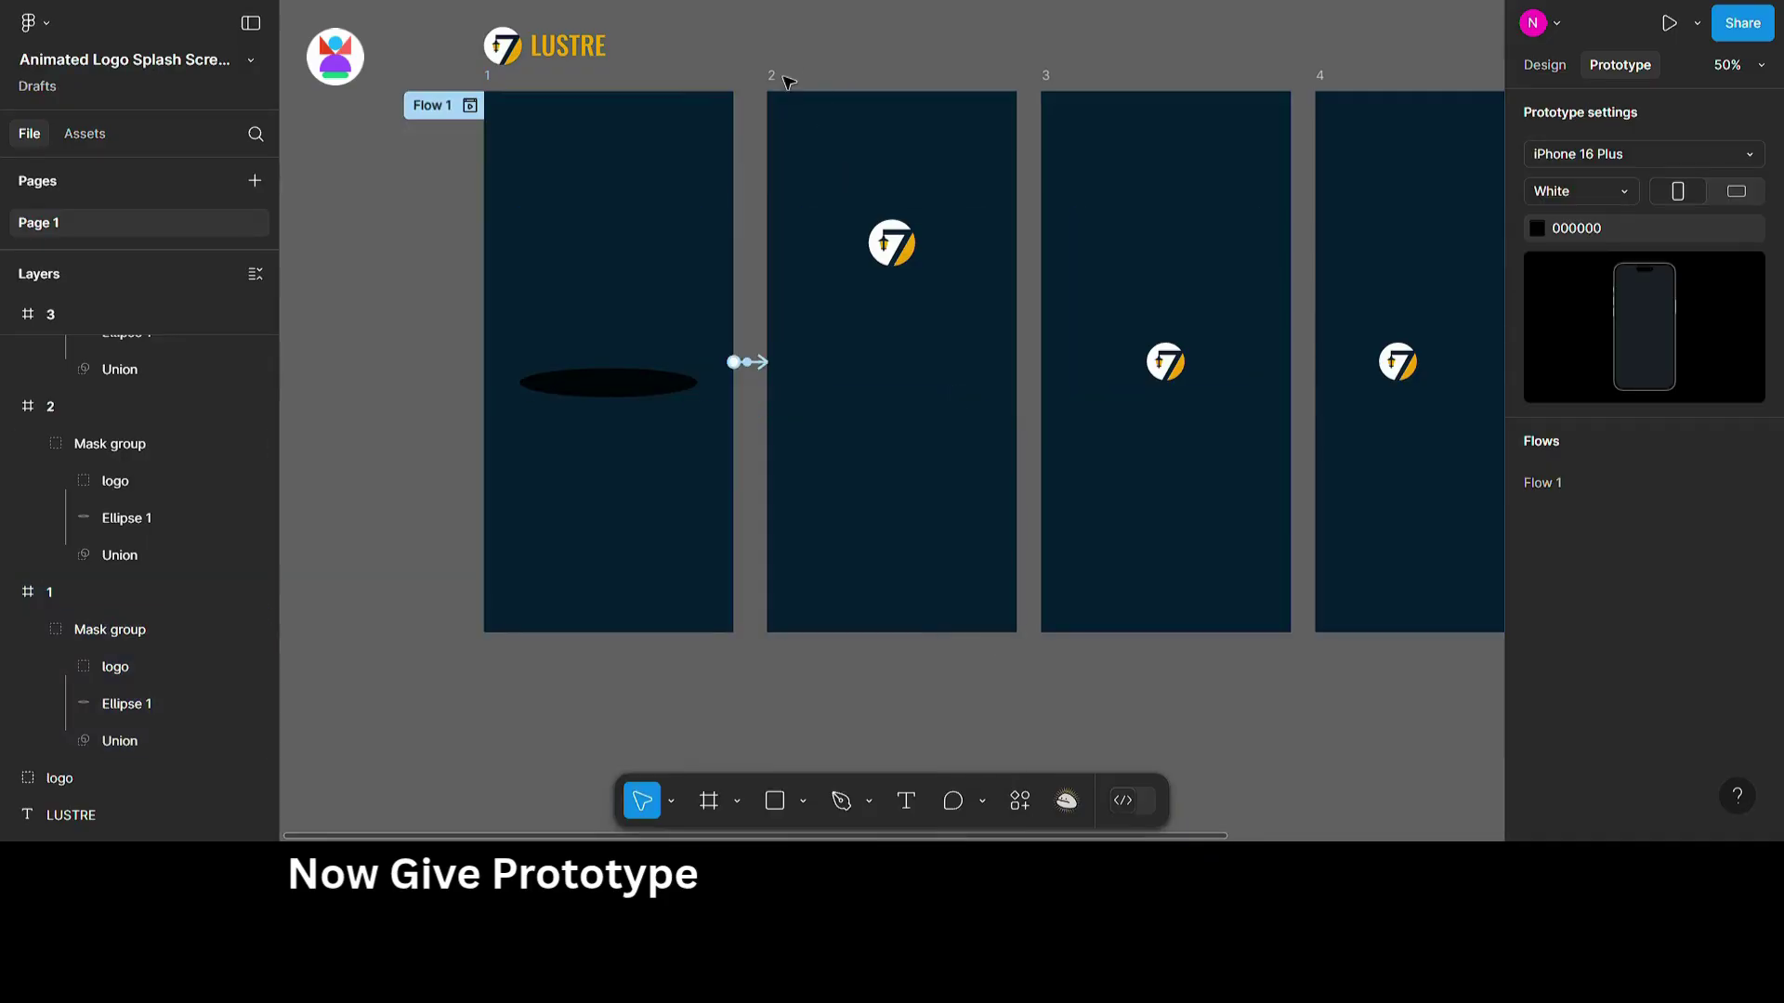
Link frame 2 to frame 3 after a 1ms delay with spring stiffness 100 and damping 7.
click(786, 79)
drag(1018, 362, 1105, 400)
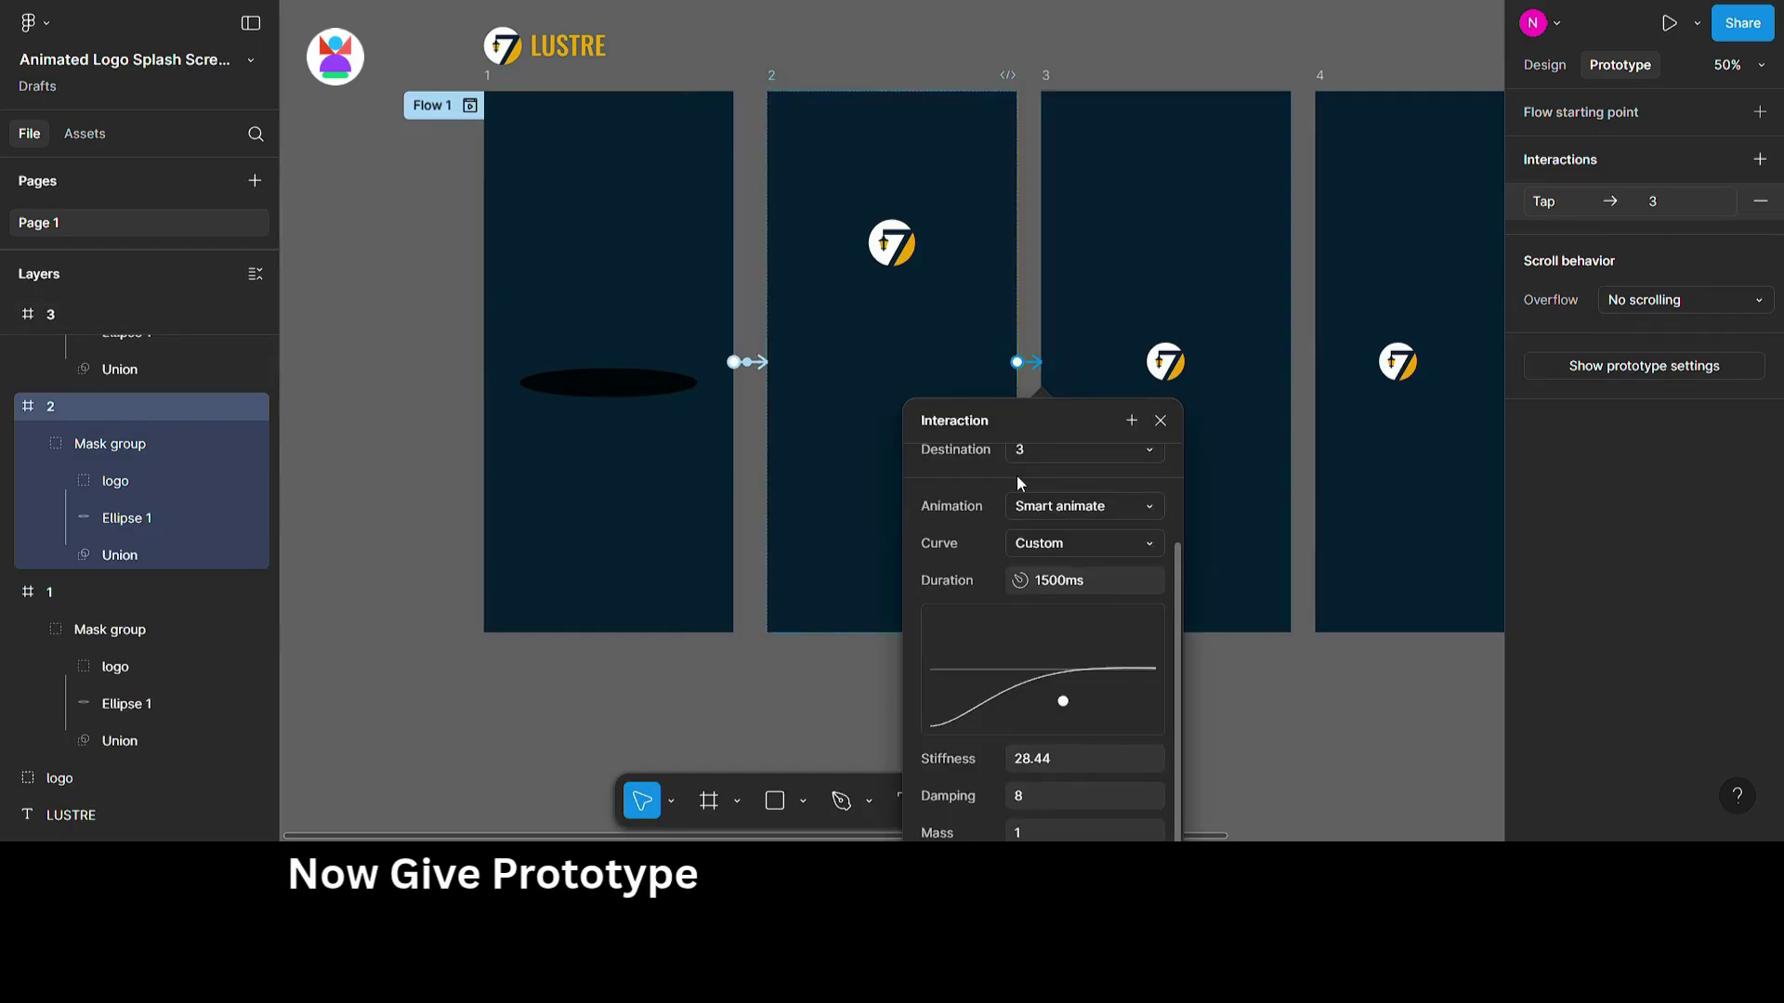
scroll(1017, 476, up, 2)
click(1081, 472)
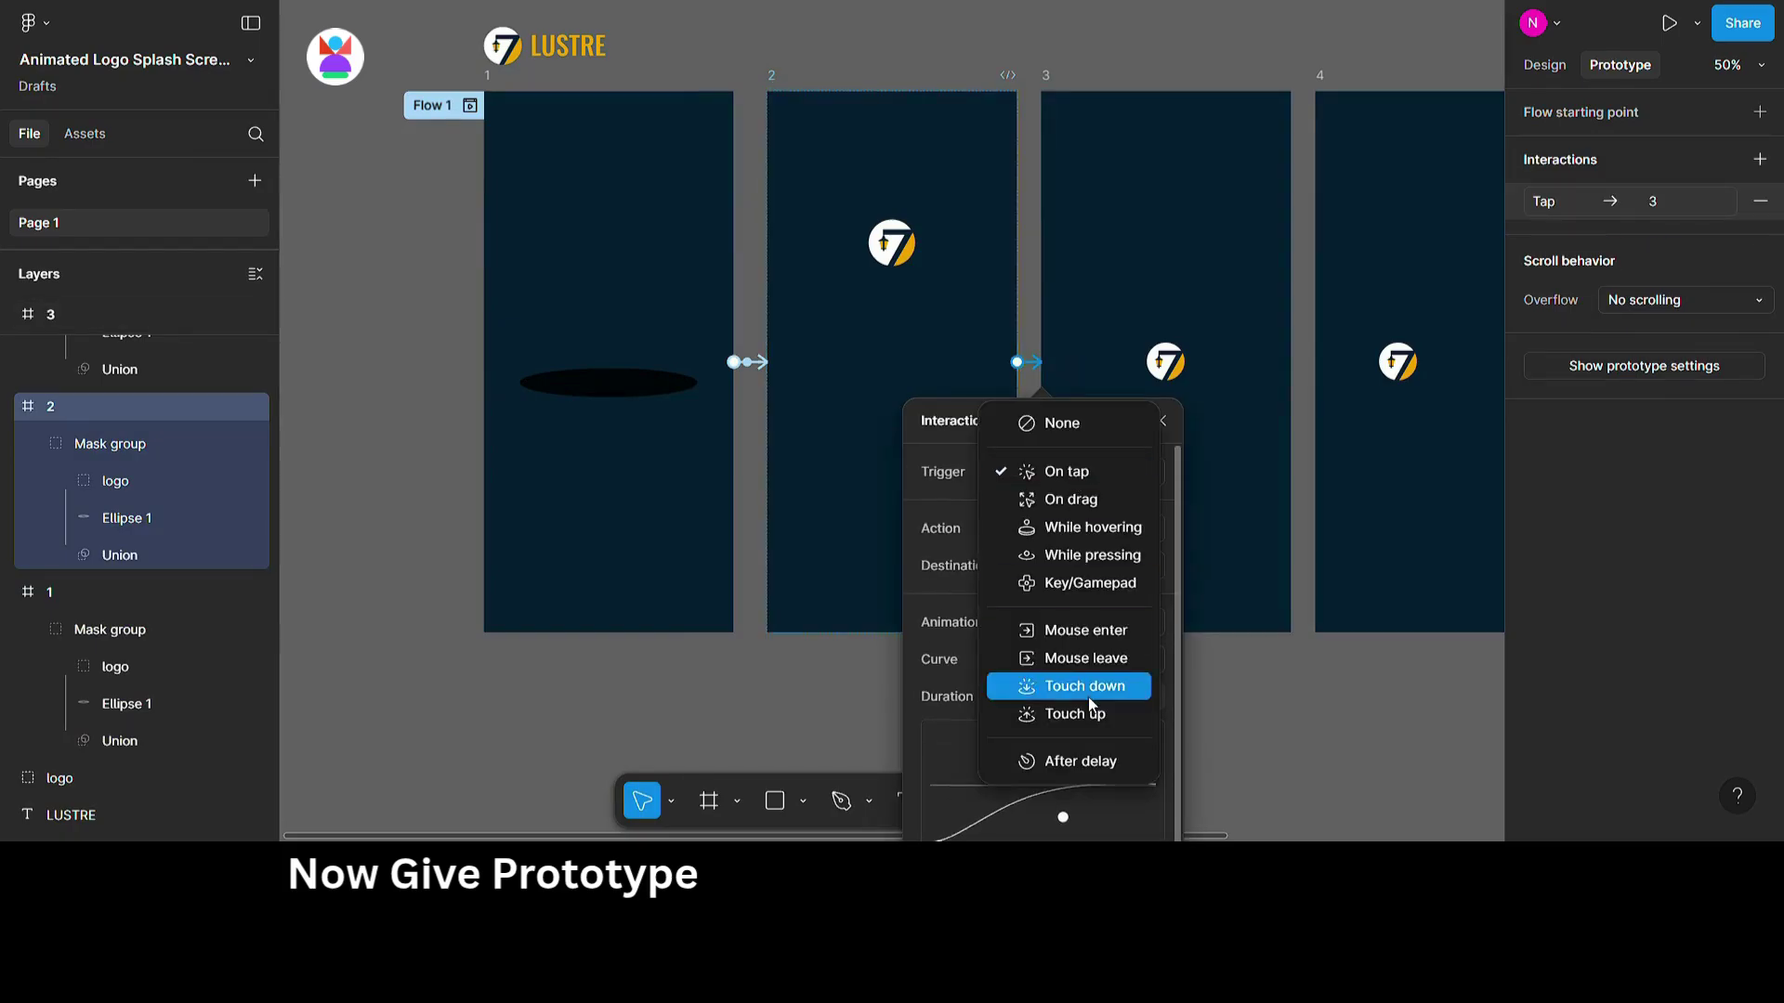
click(1068, 760)
text(1)
key(Return)
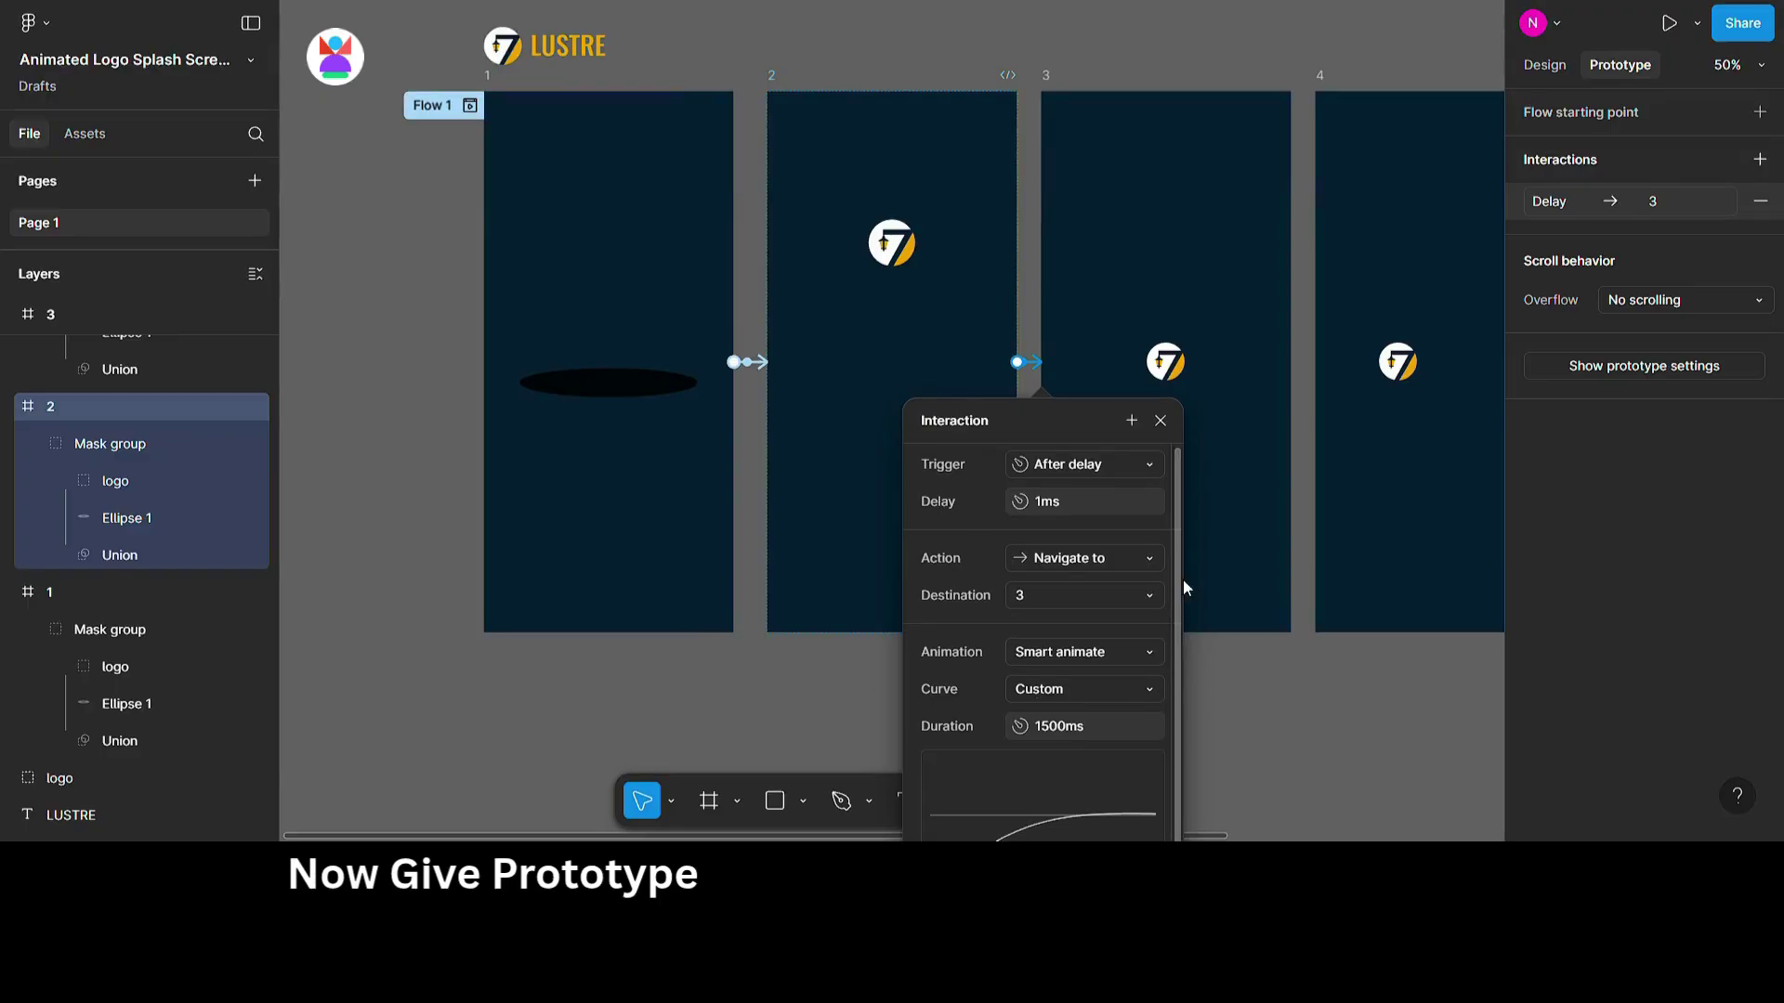
drag(1179, 585, 1181, 699)
click(1043, 757)
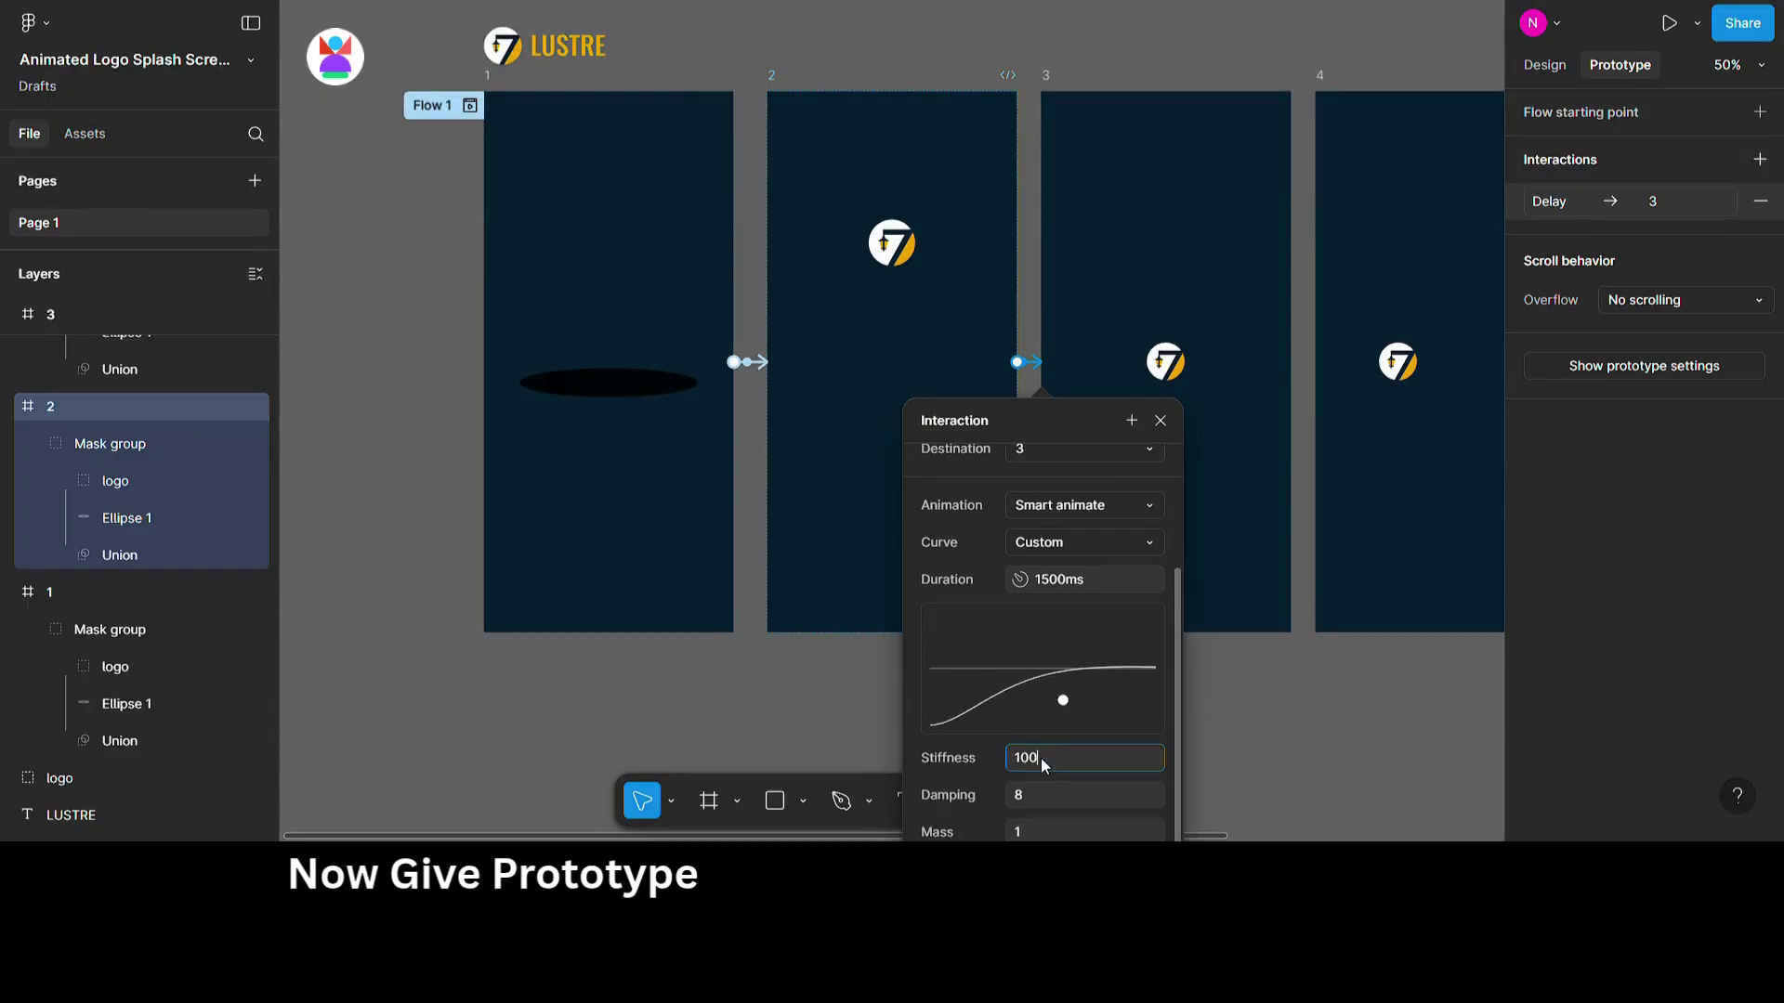
click(1035, 788)
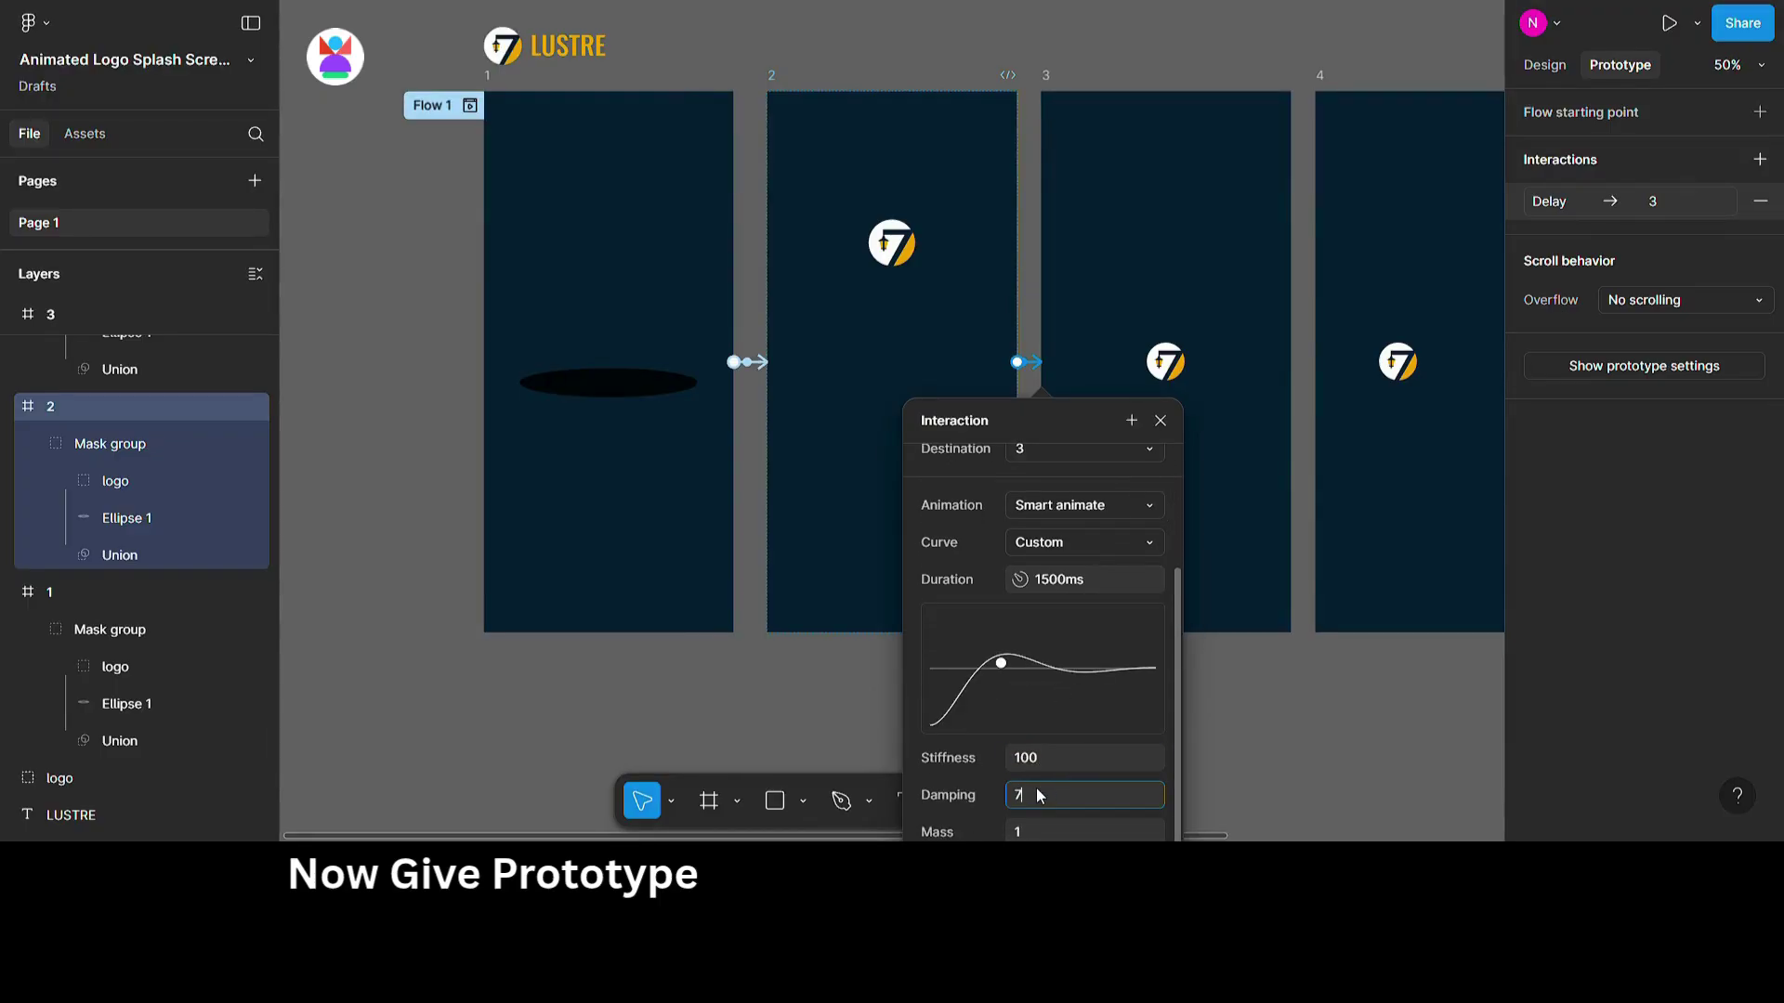
text(7)
click(1292, 729)
Connect frame 3 to frame 4 on a 1ms After delay trigger with the Quick 600ms curve.
scroll(1245, 701, right, 10)
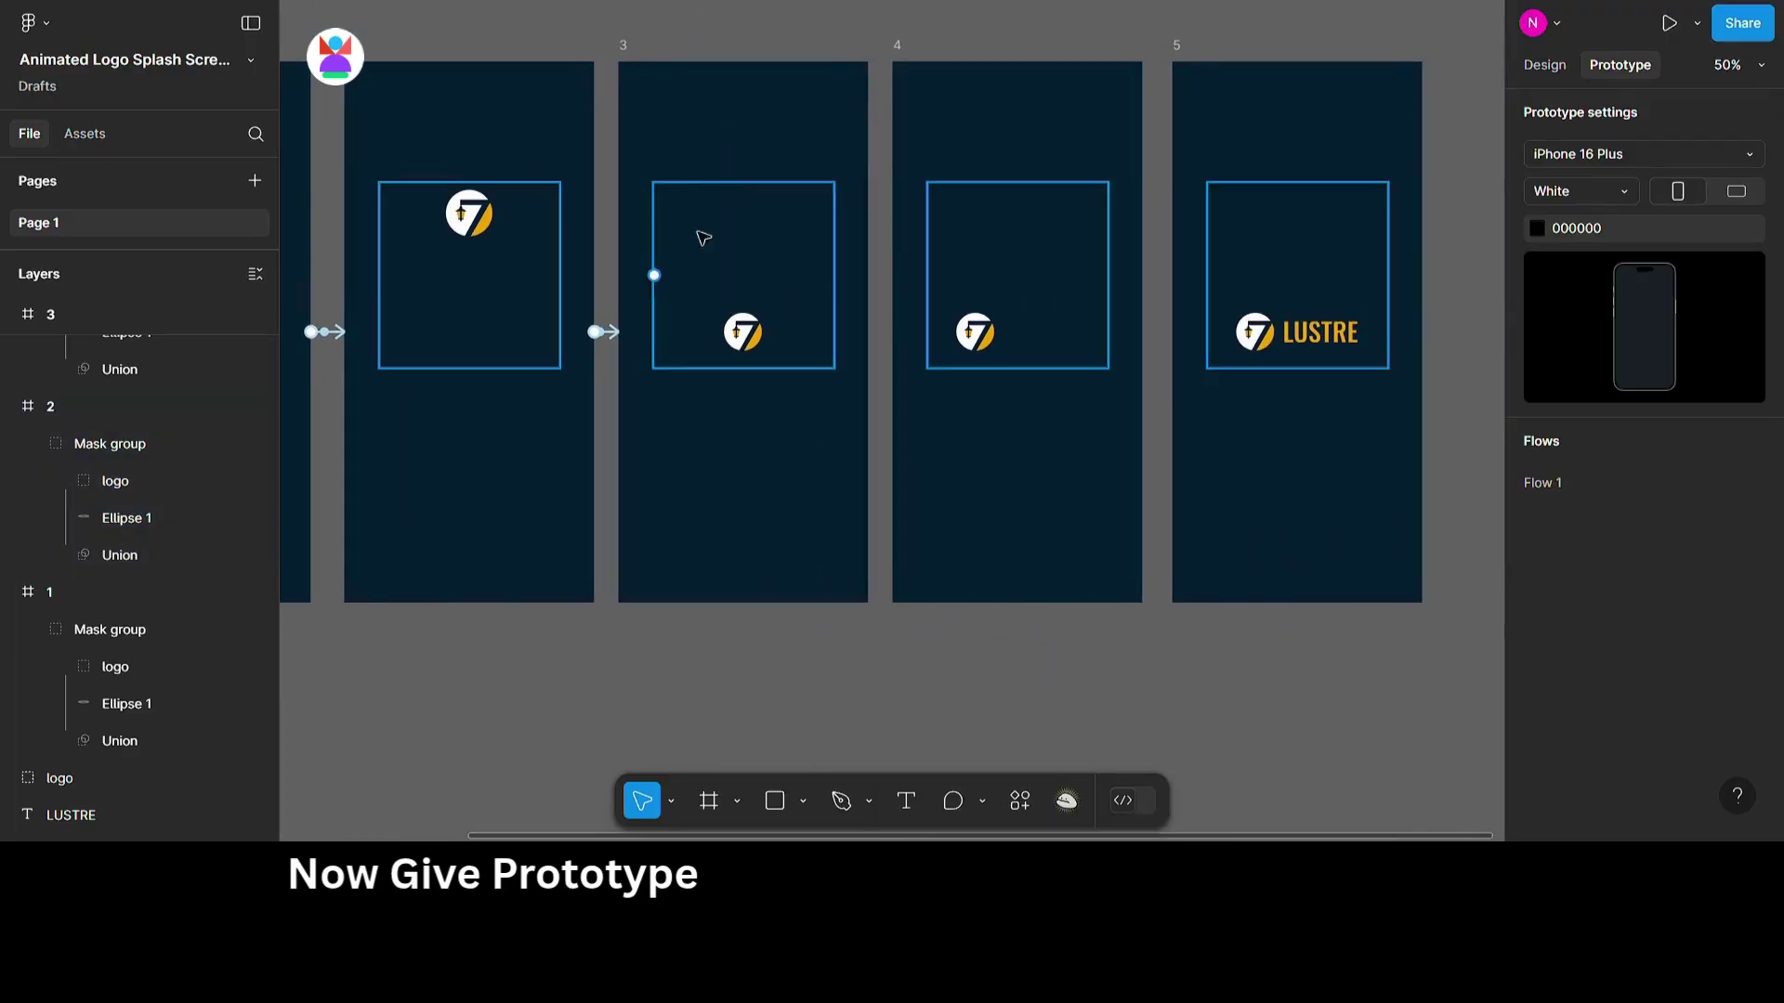
click(704, 238)
drag(869, 331, 911, 381)
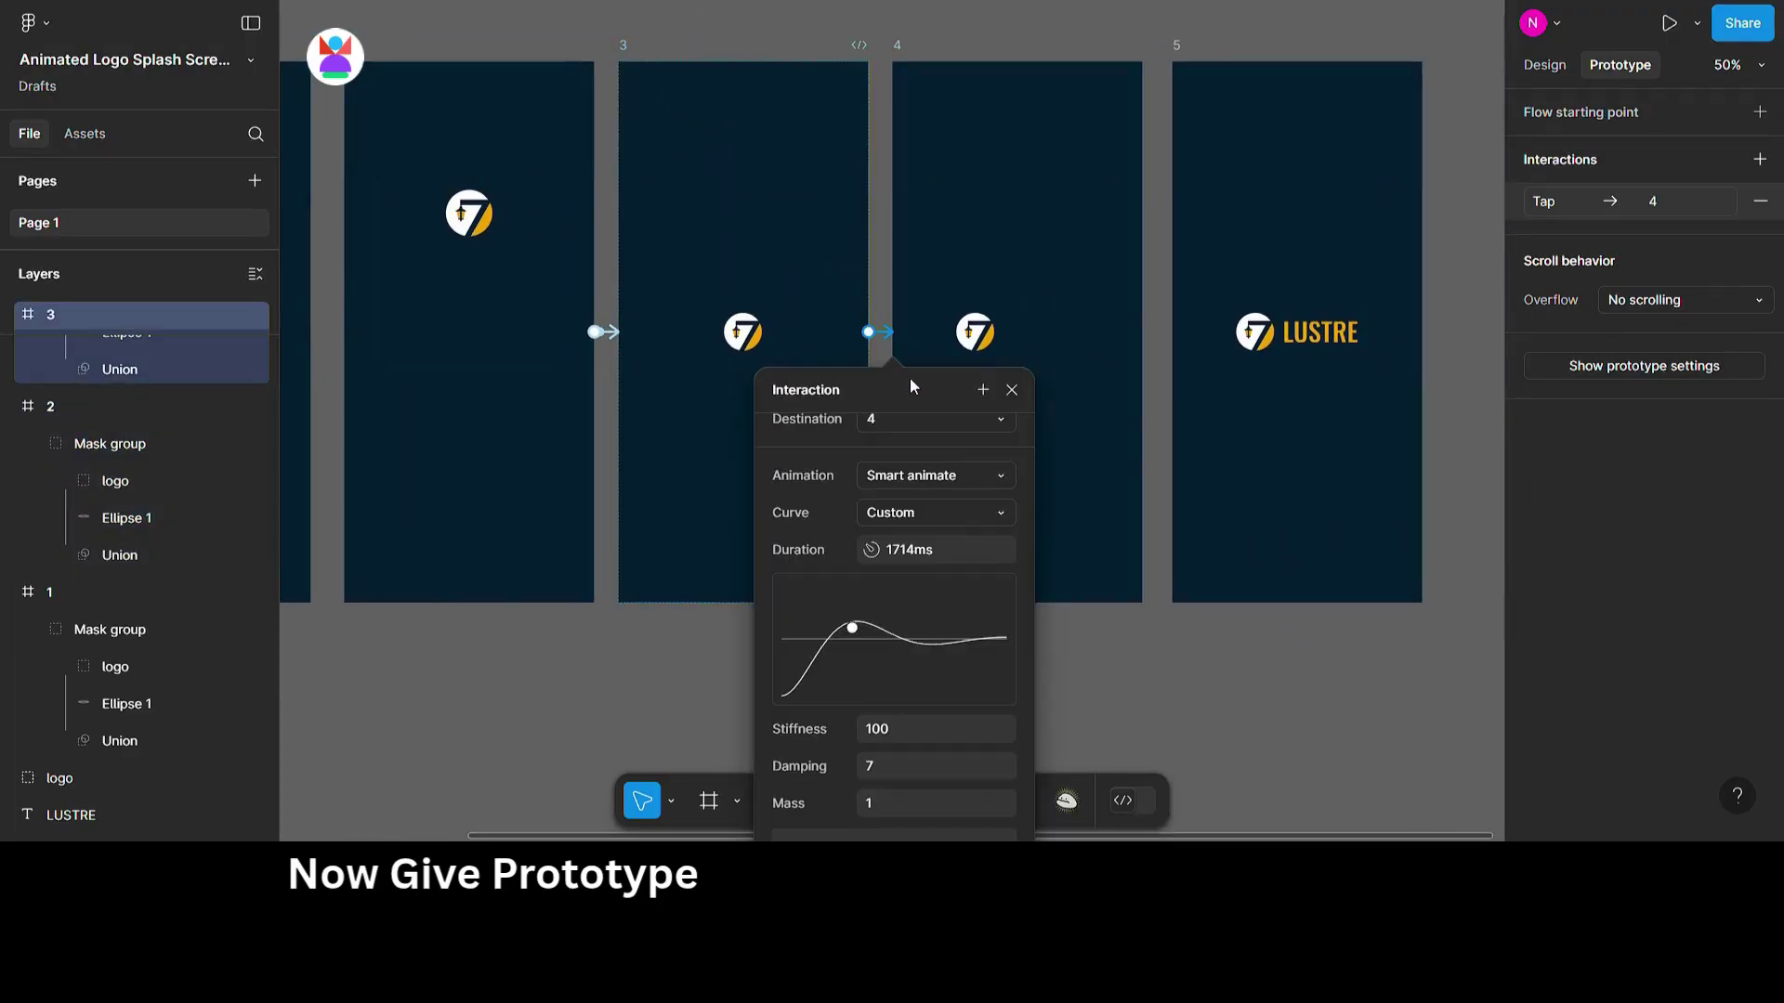
scroll(894, 444, up, 3)
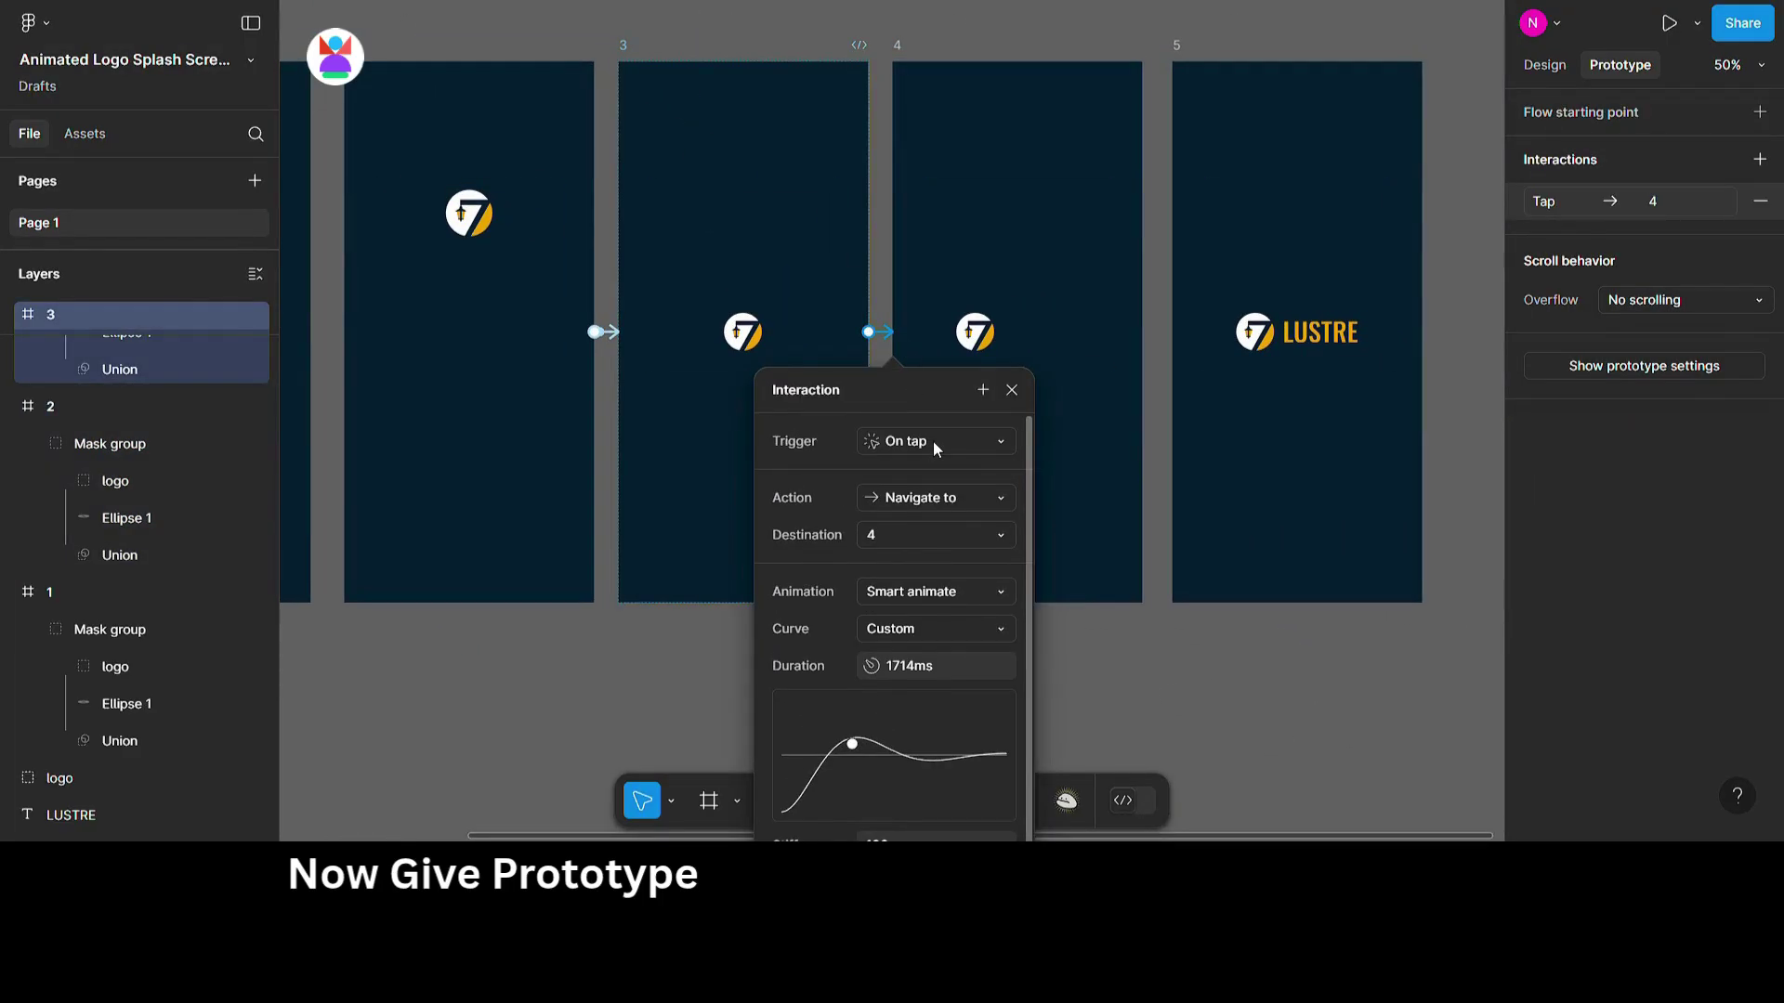
click(933, 442)
click(929, 724)
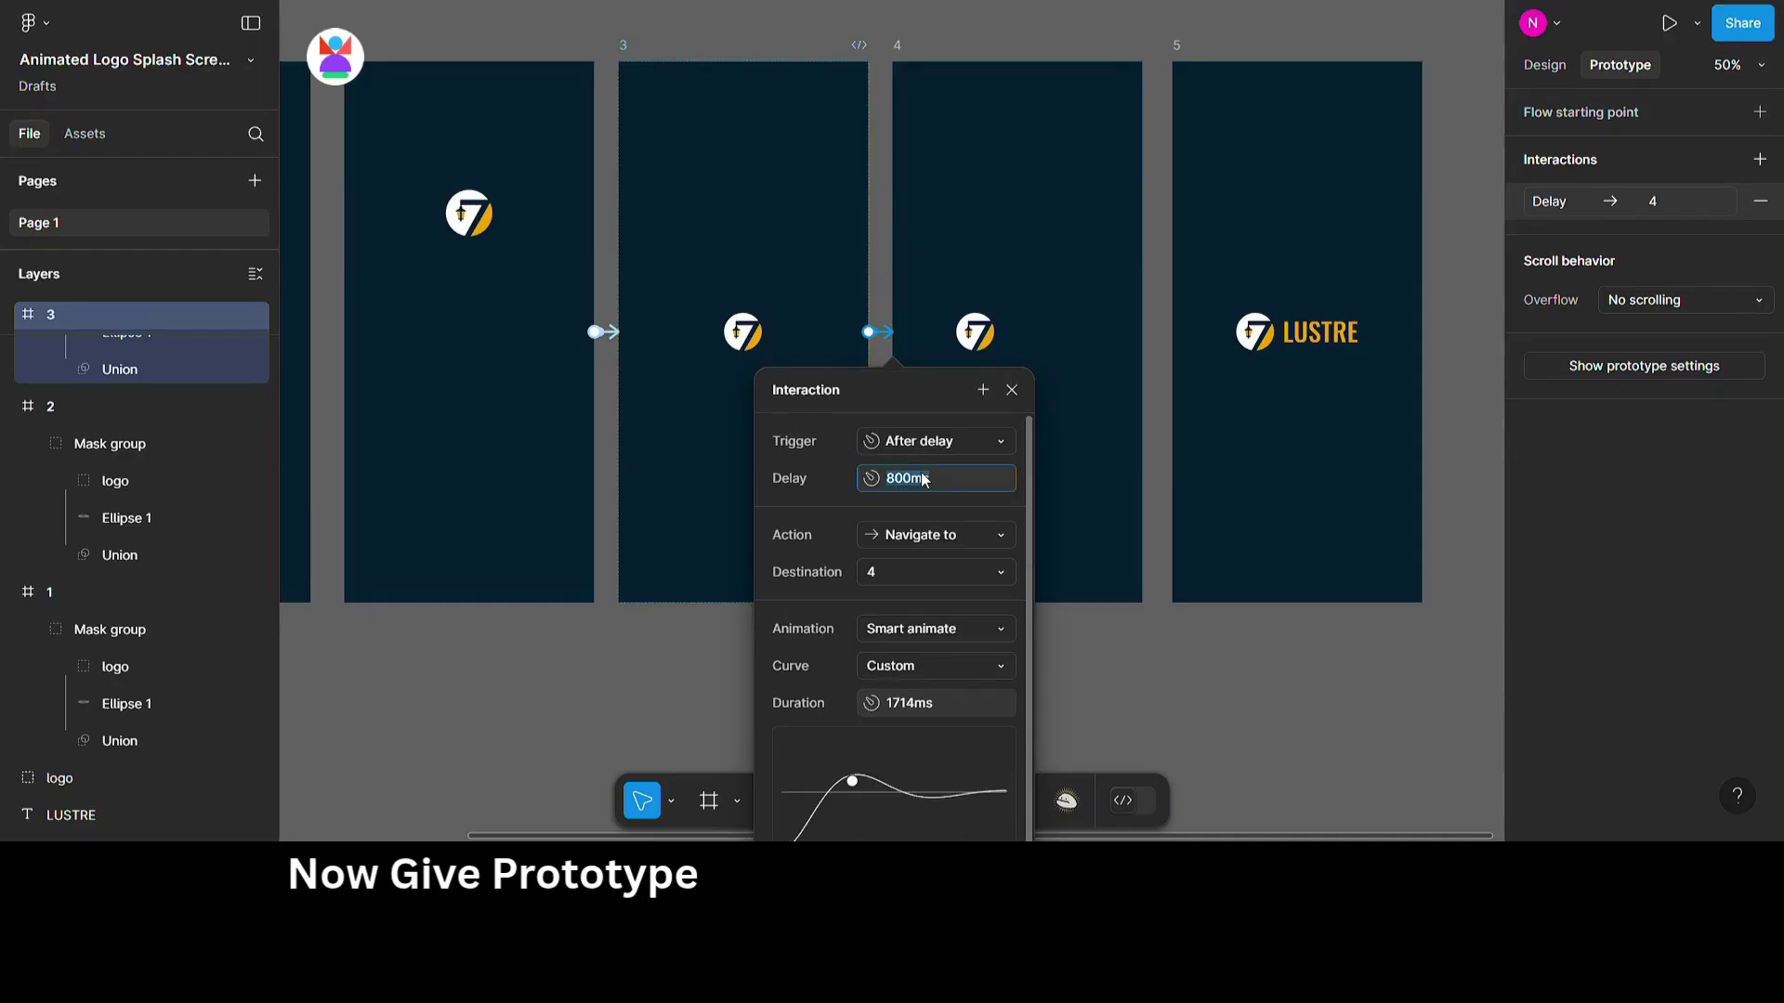
click(935, 665)
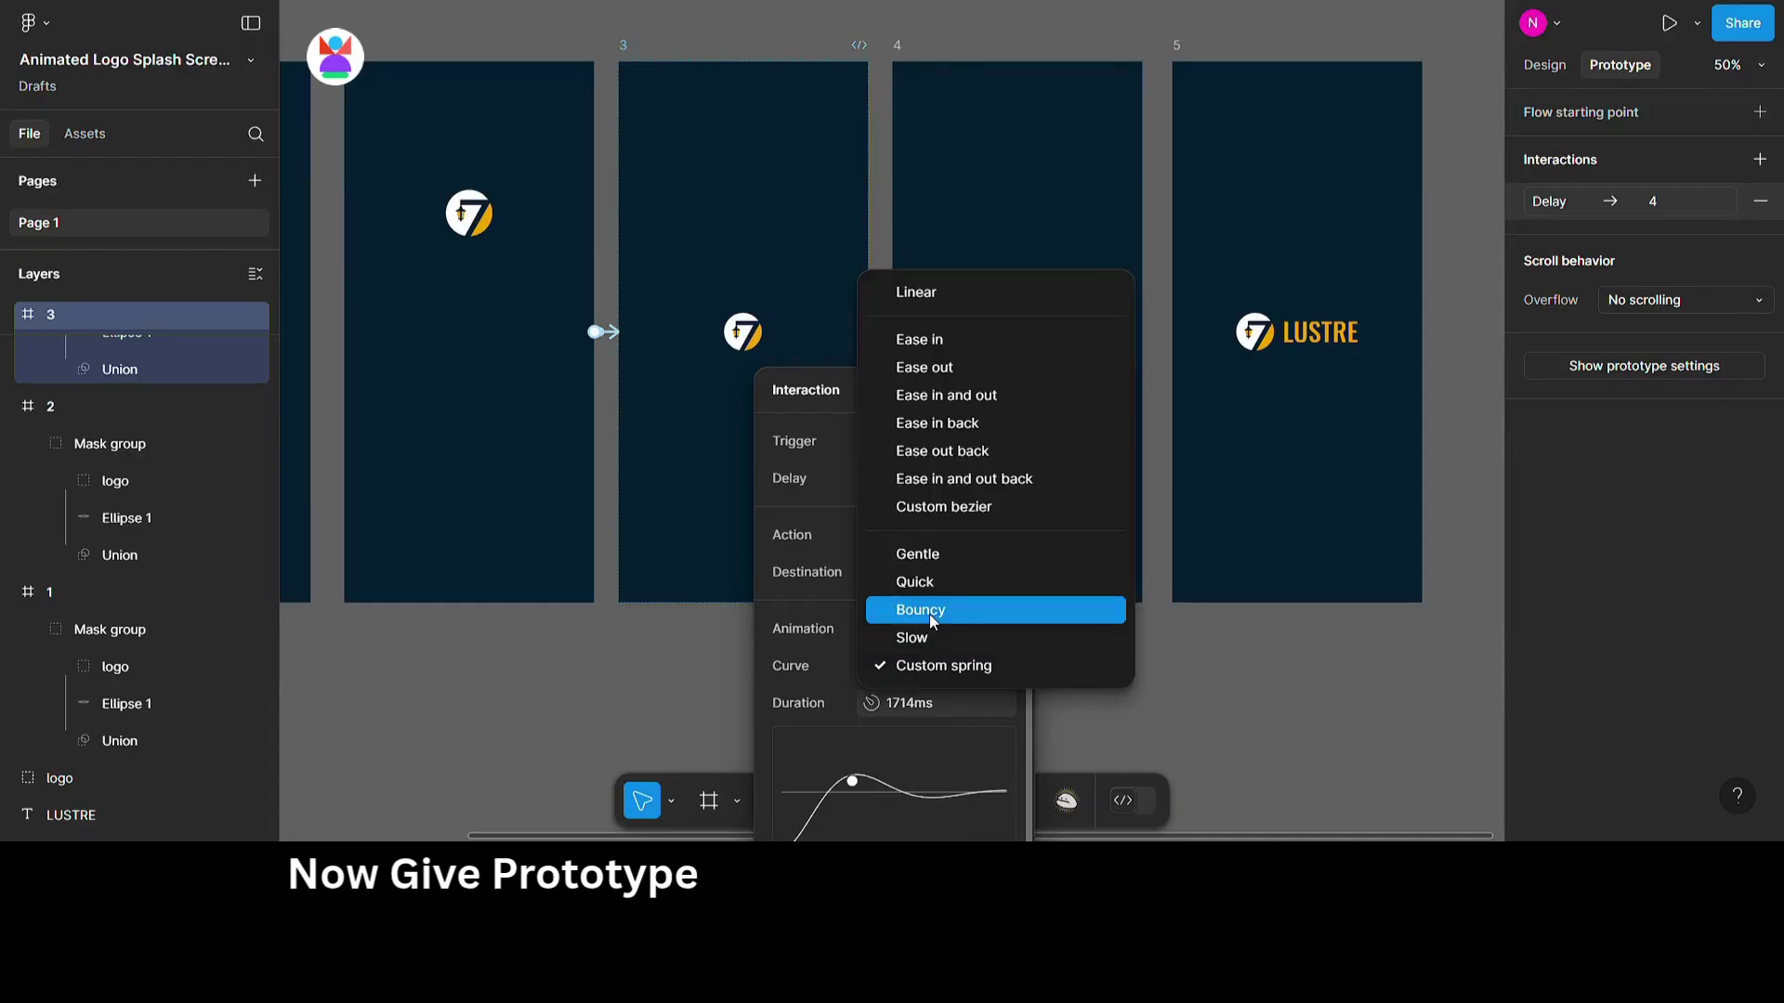
click(939, 556)
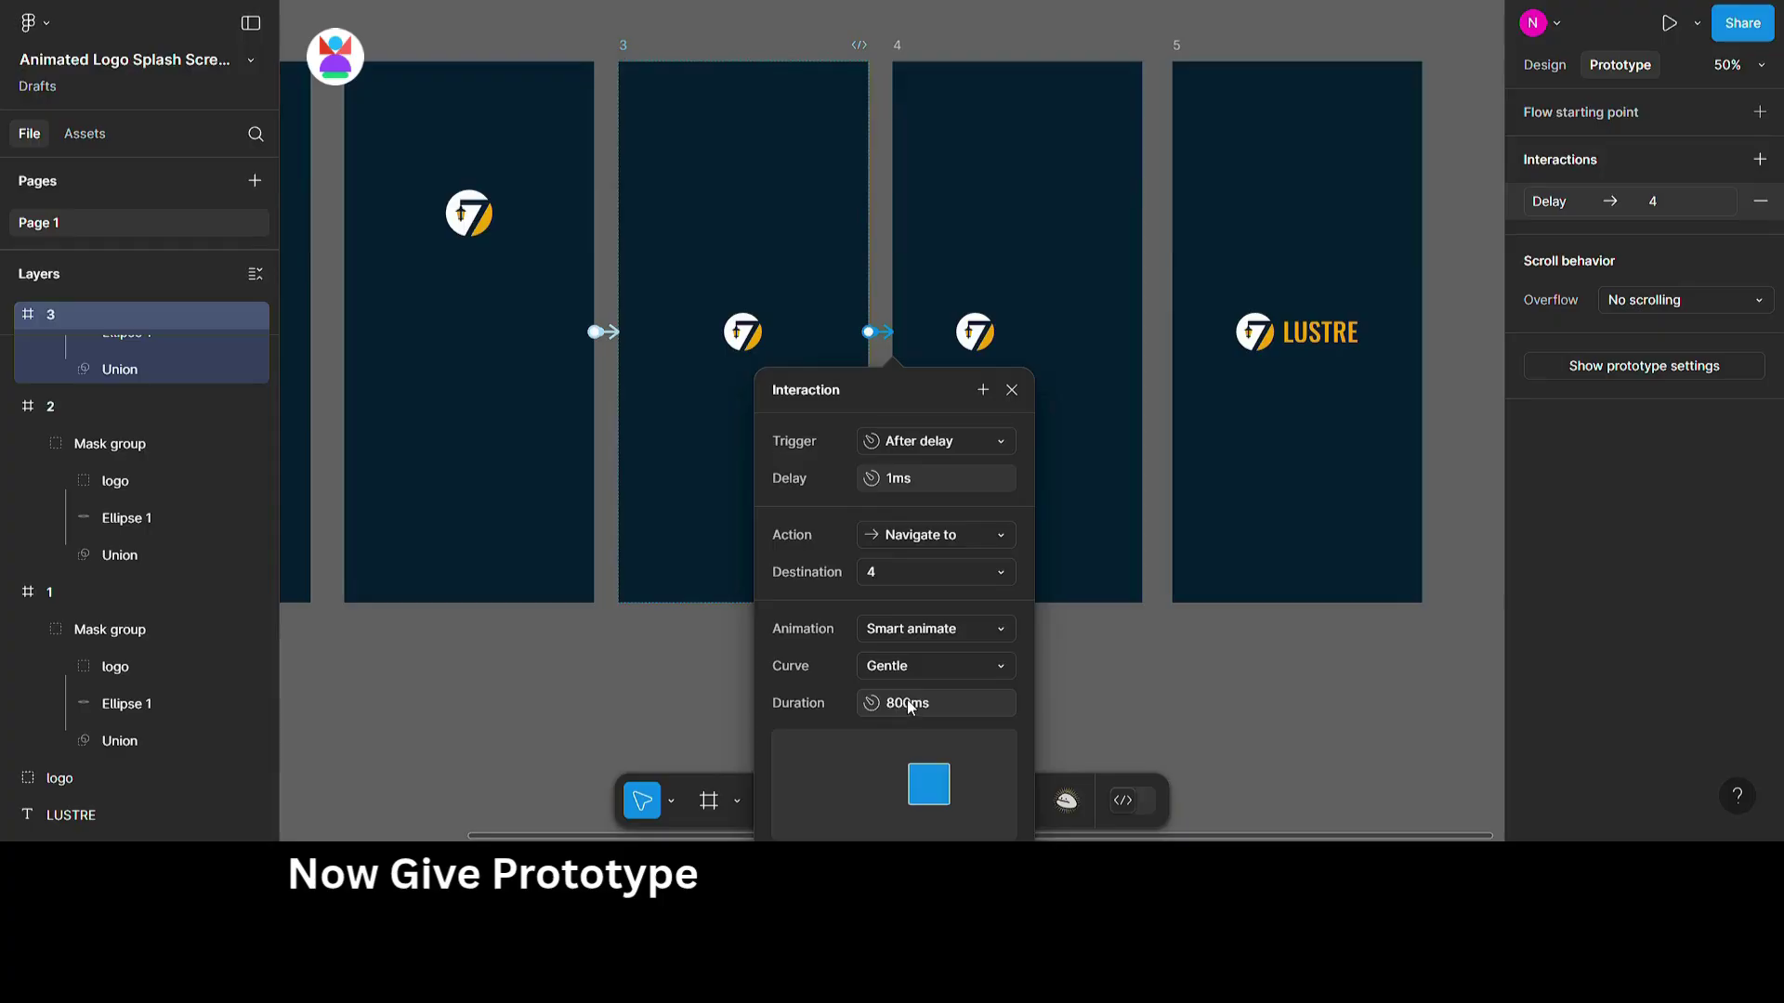
click(910, 667)
click(918, 692)
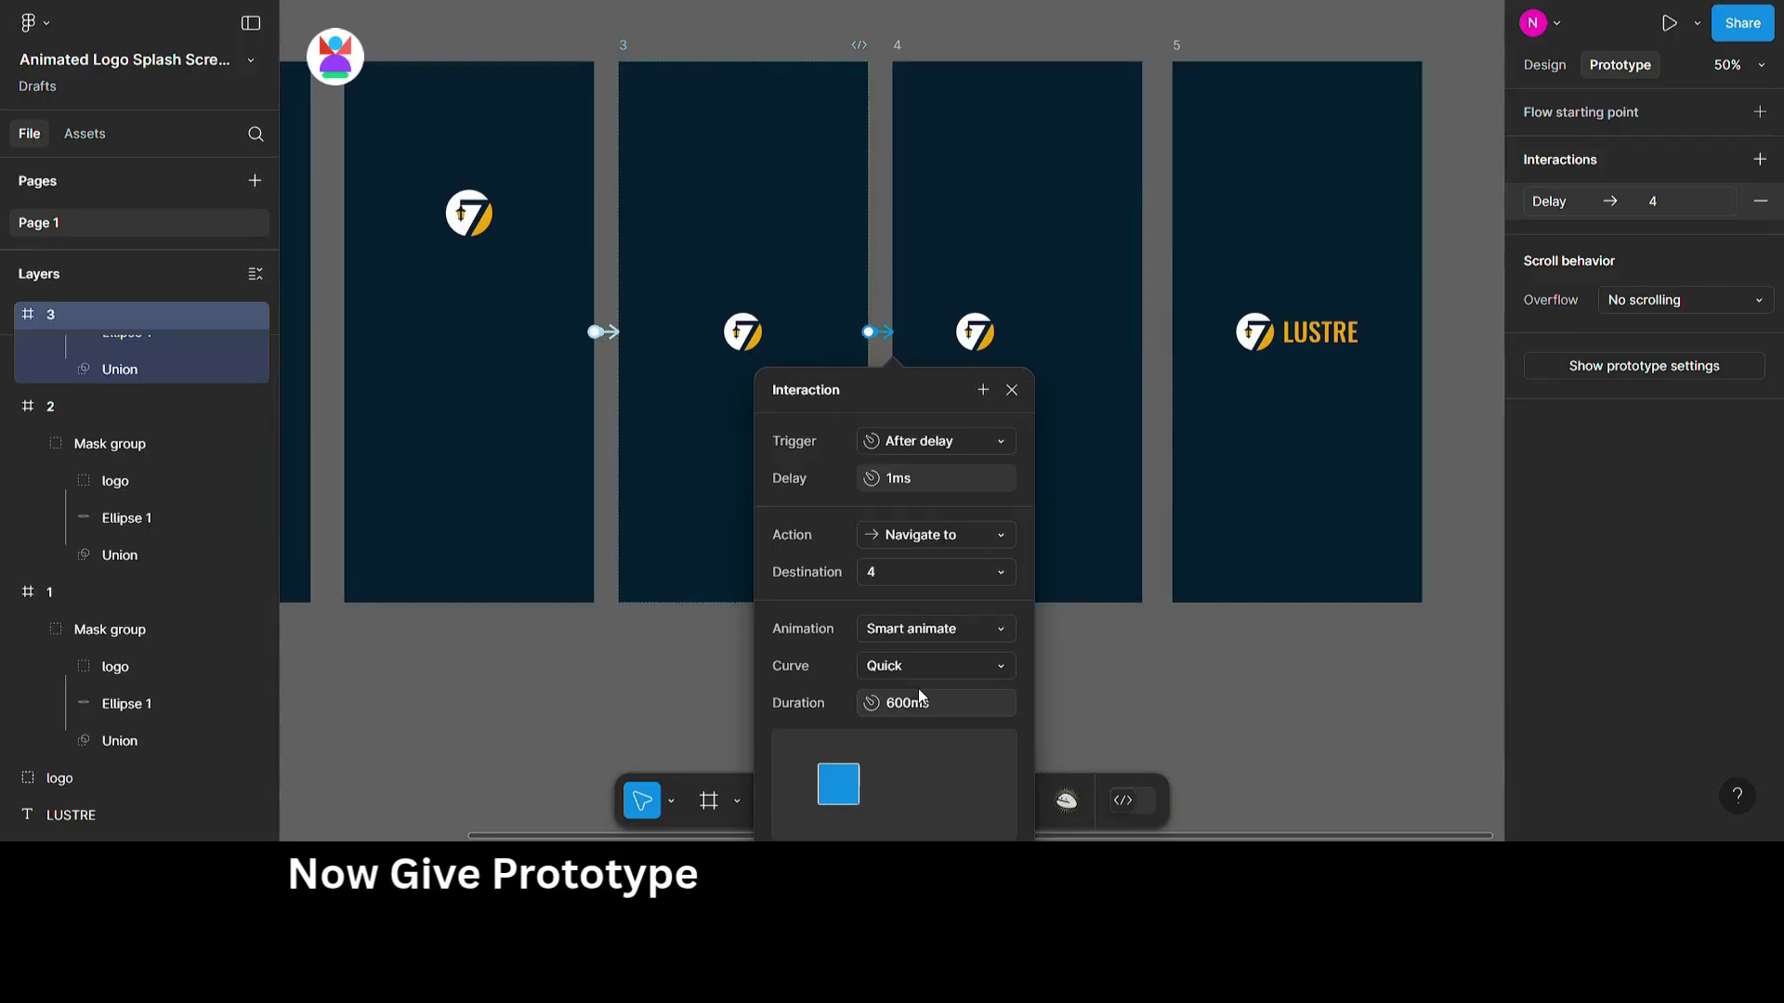
click(1081, 713)
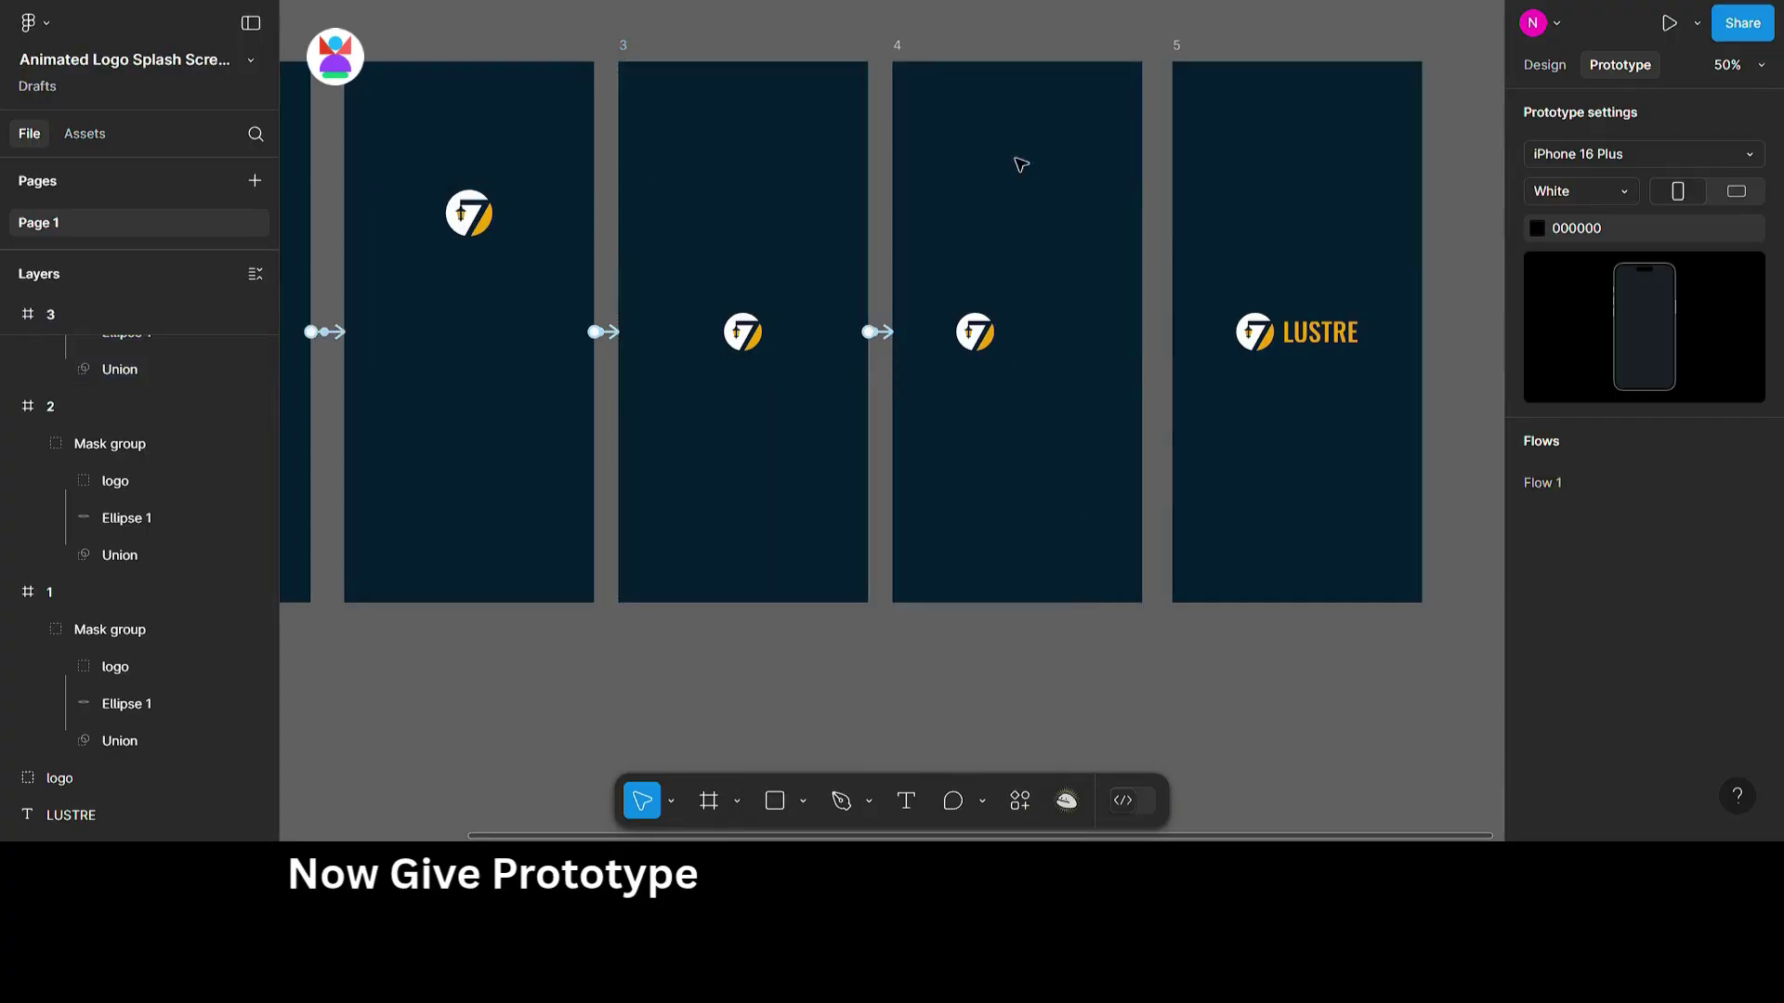
Connect frame 4 to frame 5 after a 1ms delay using the Gentle curve at 1200ms.
click(901, 52)
drag(1143, 332, 1194, 344)
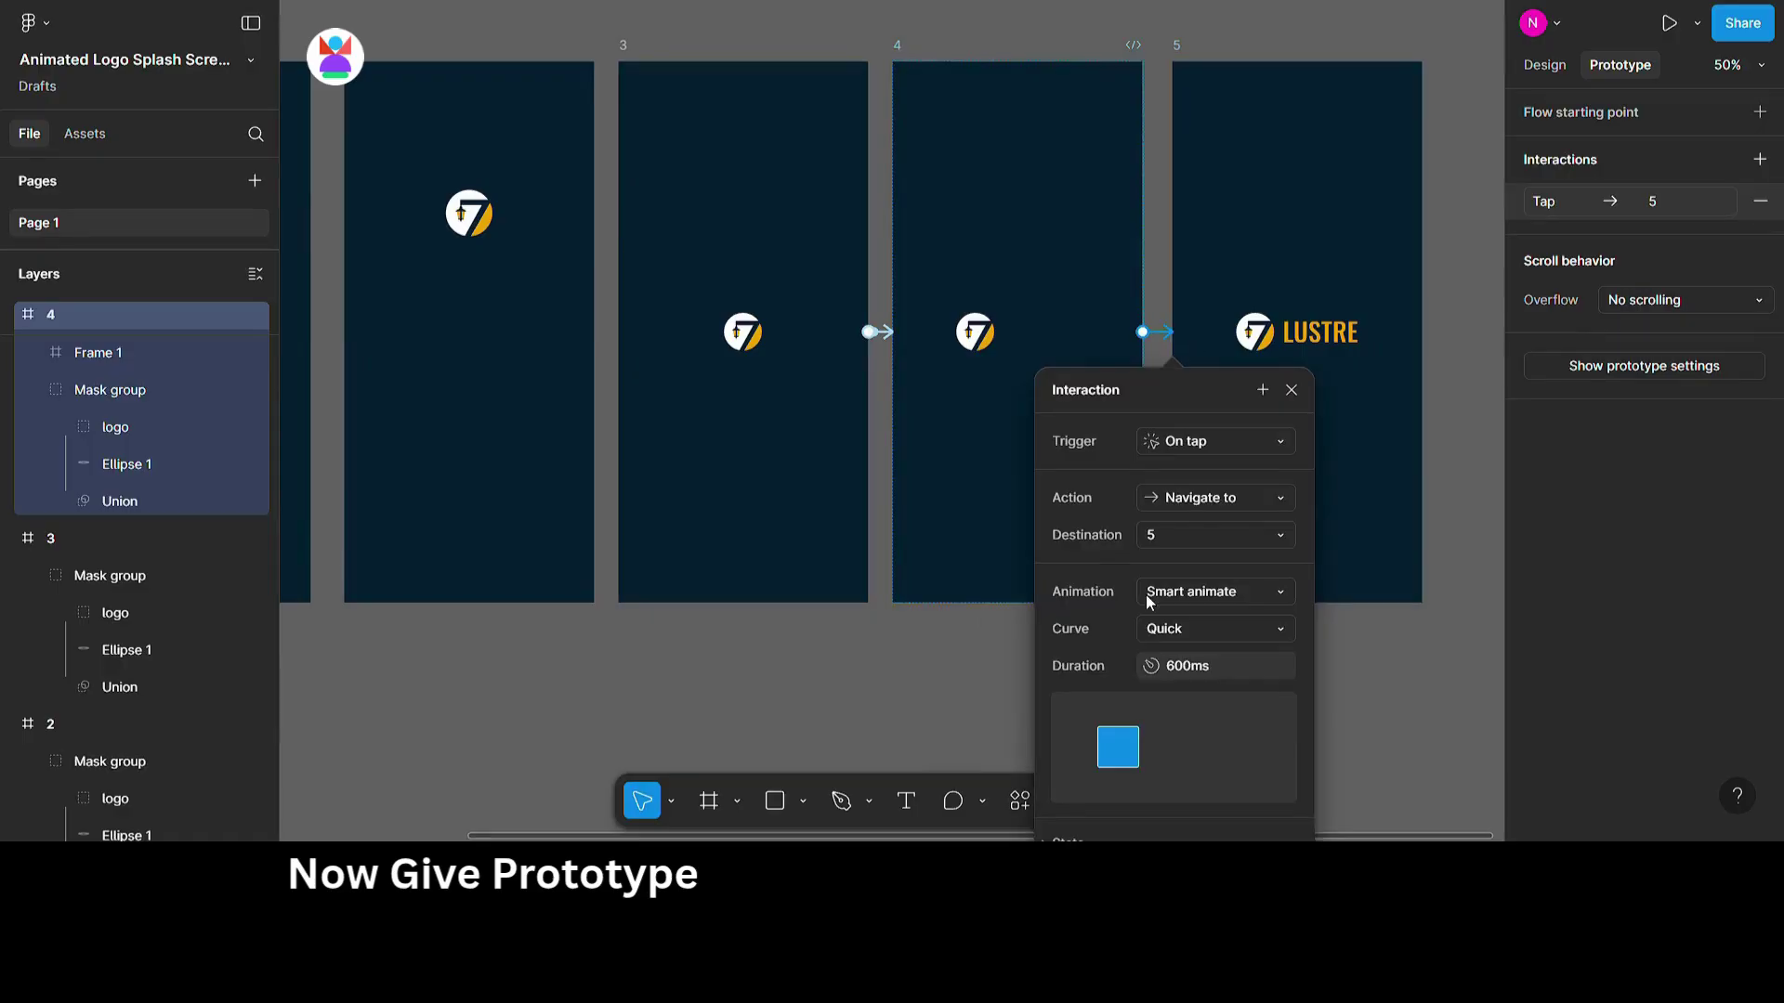
click(1208, 441)
click(1203, 728)
click(1196, 481)
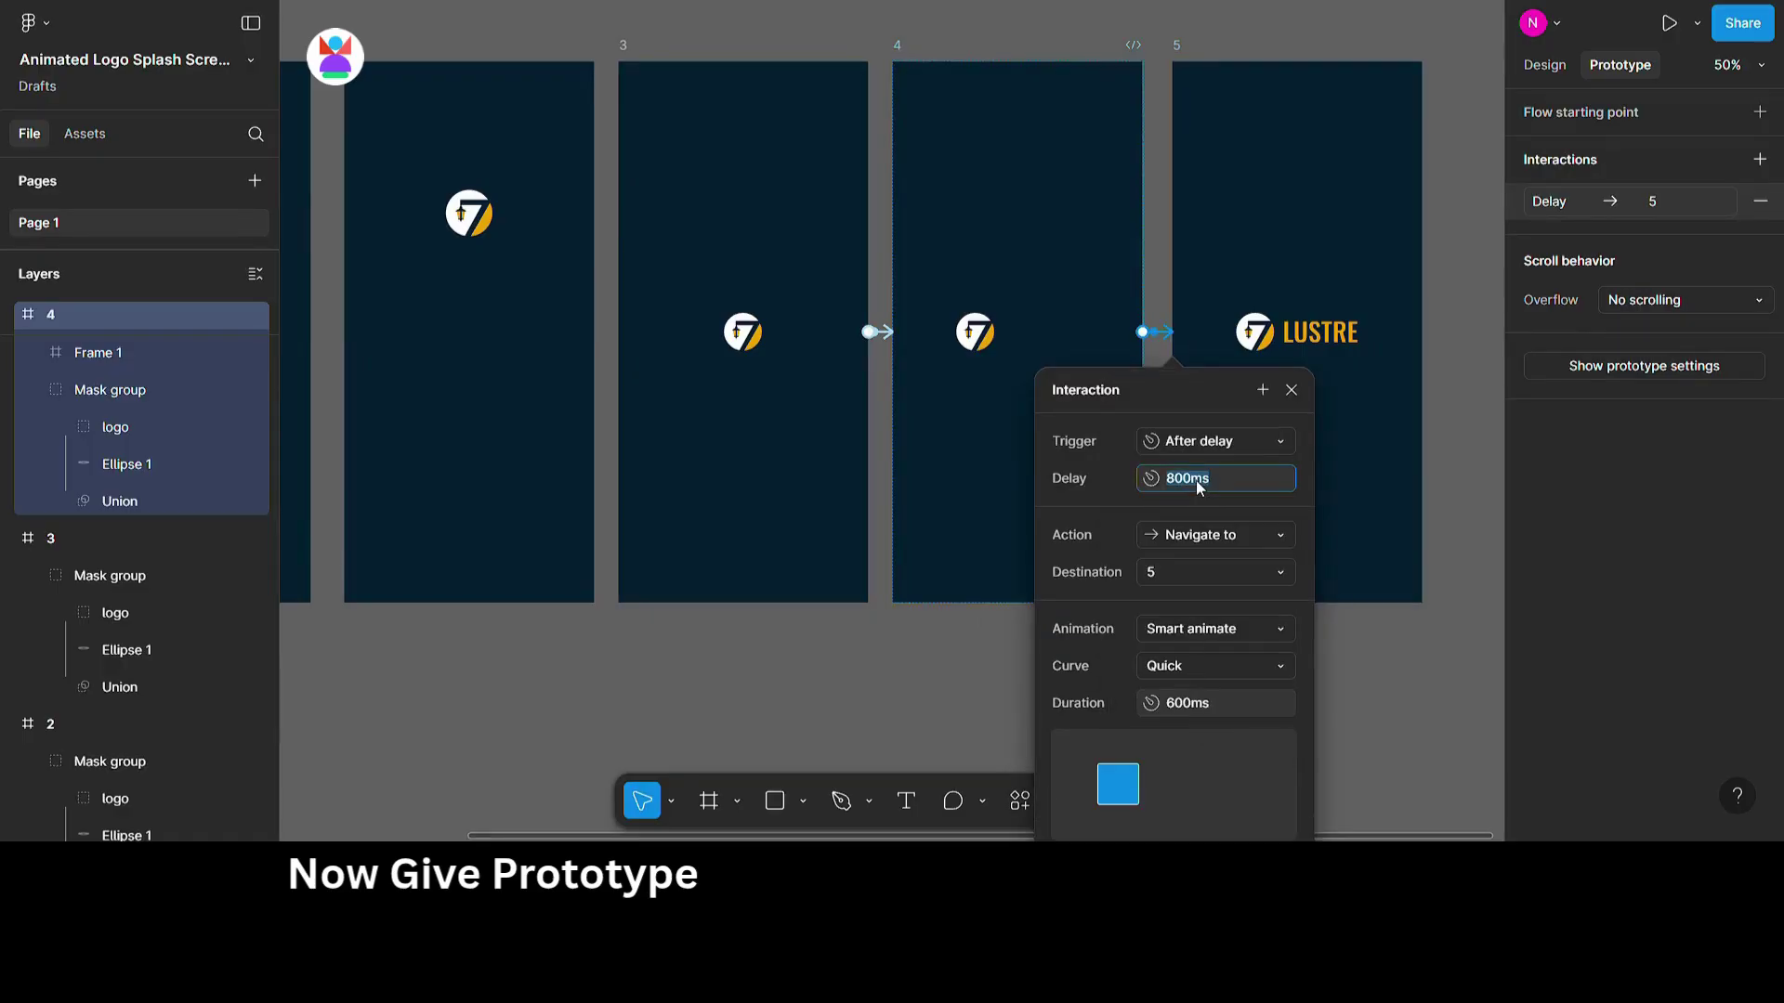
text(1)
key(Return)
click(1207, 666)
click(1205, 636)
click(1203, 703)
text(1200)
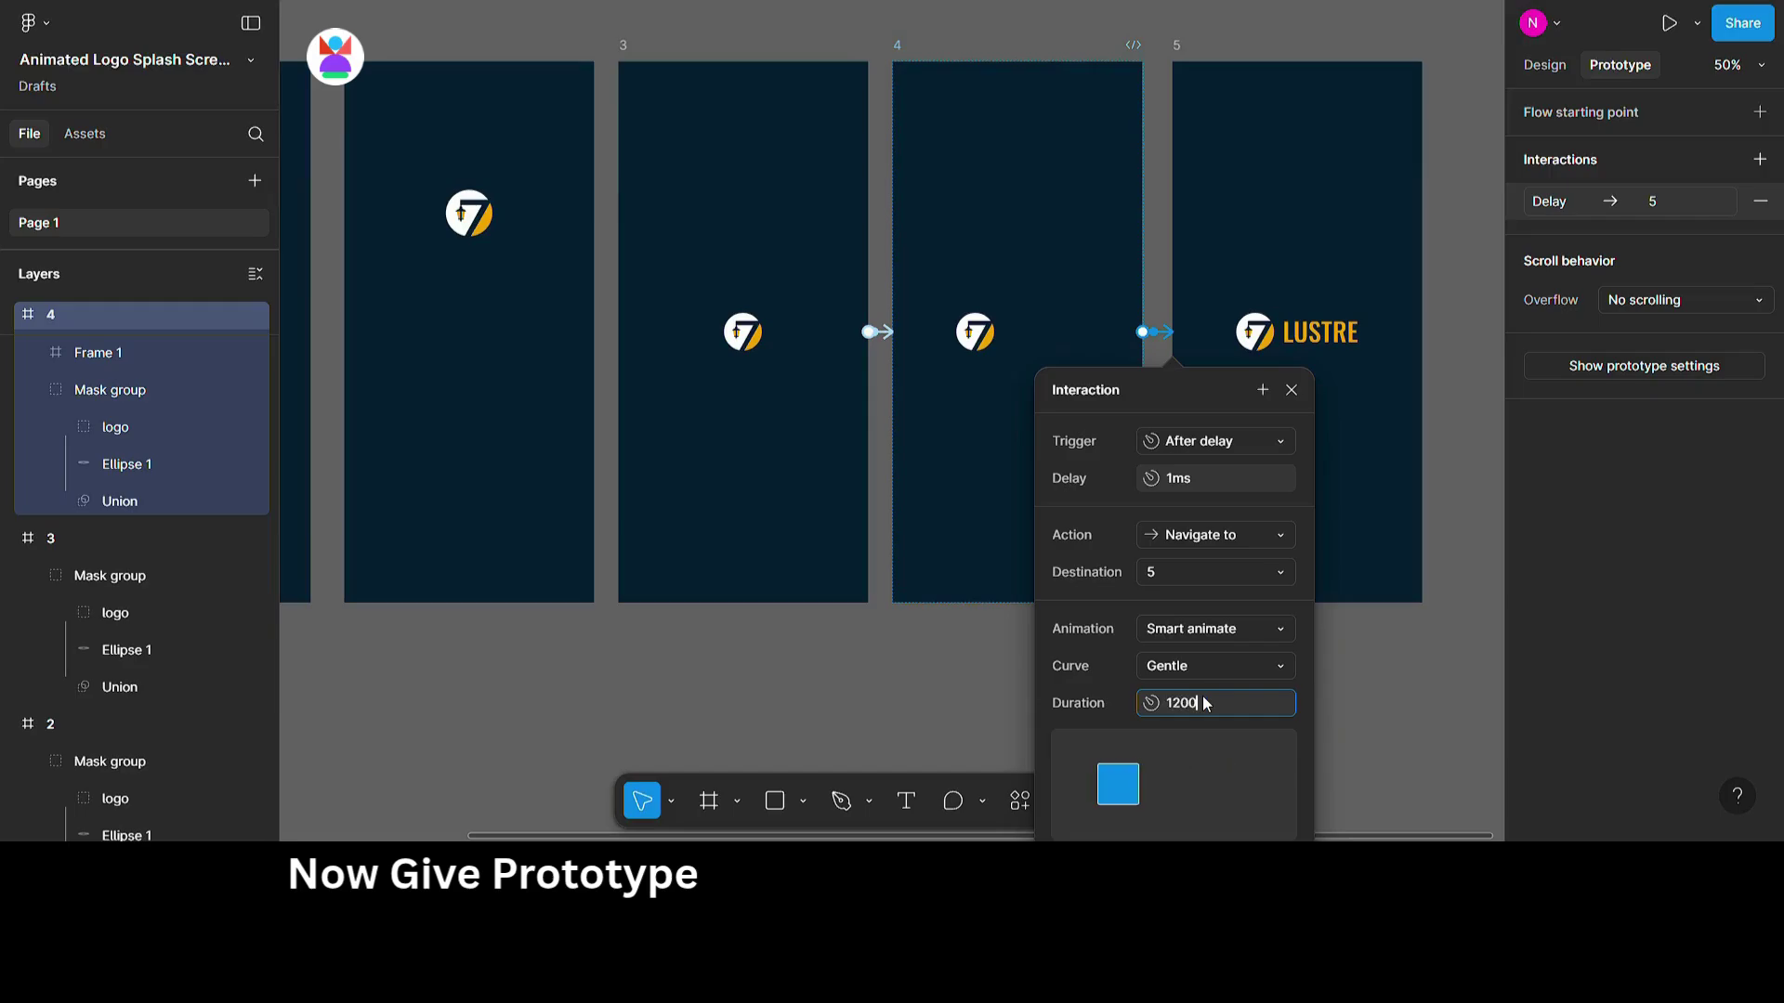
click(1346, 709)
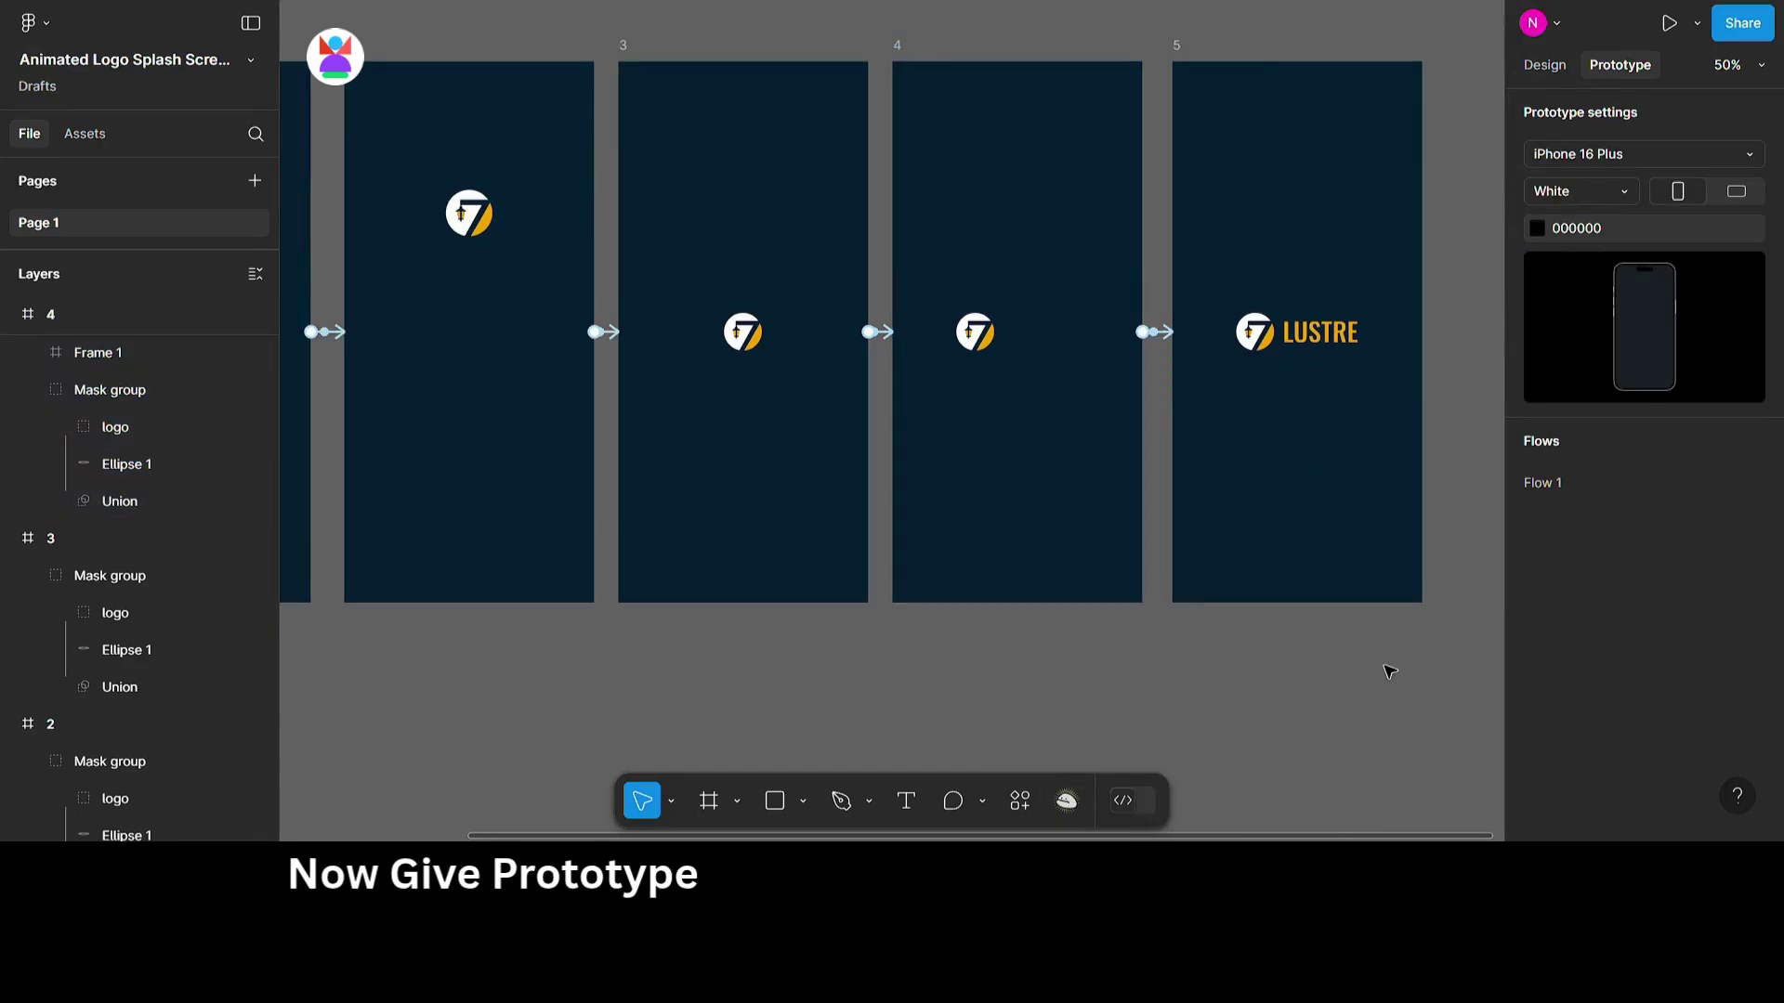
Select frame 1, the flow's start, and play the prototype preview of the logo splash.
drag(1032, 688, 1279, 695)
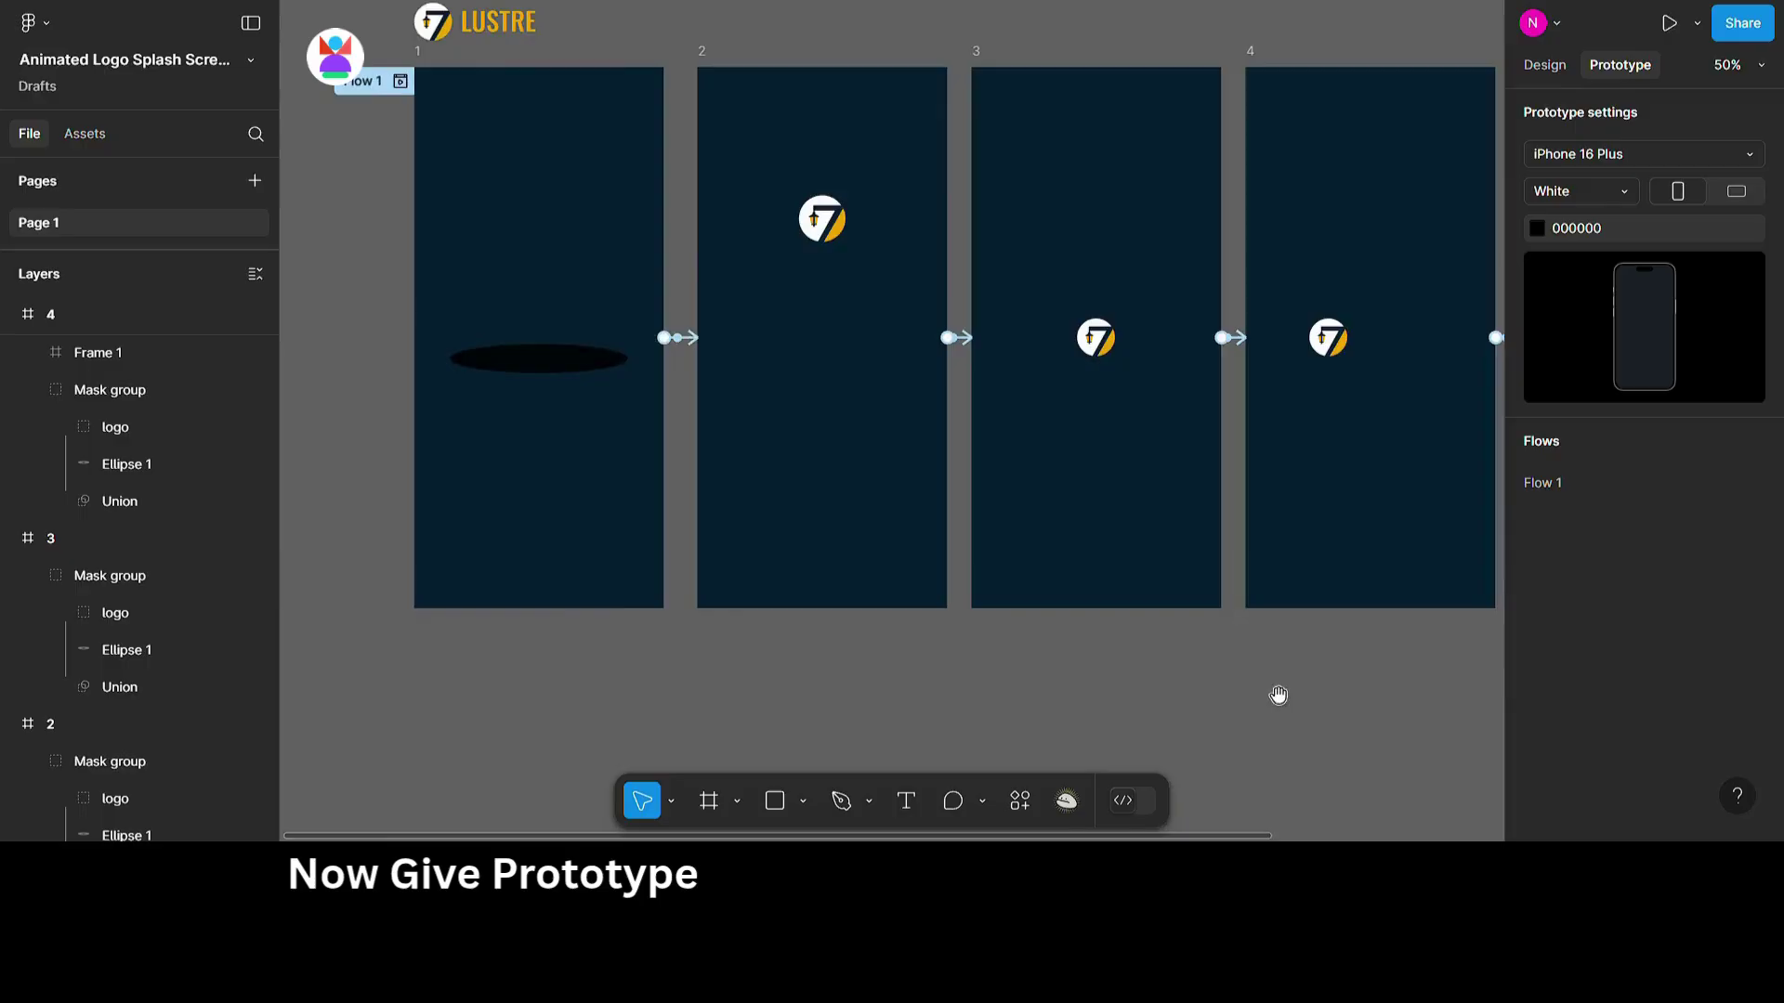
click(430, 60)
key(shift+space)
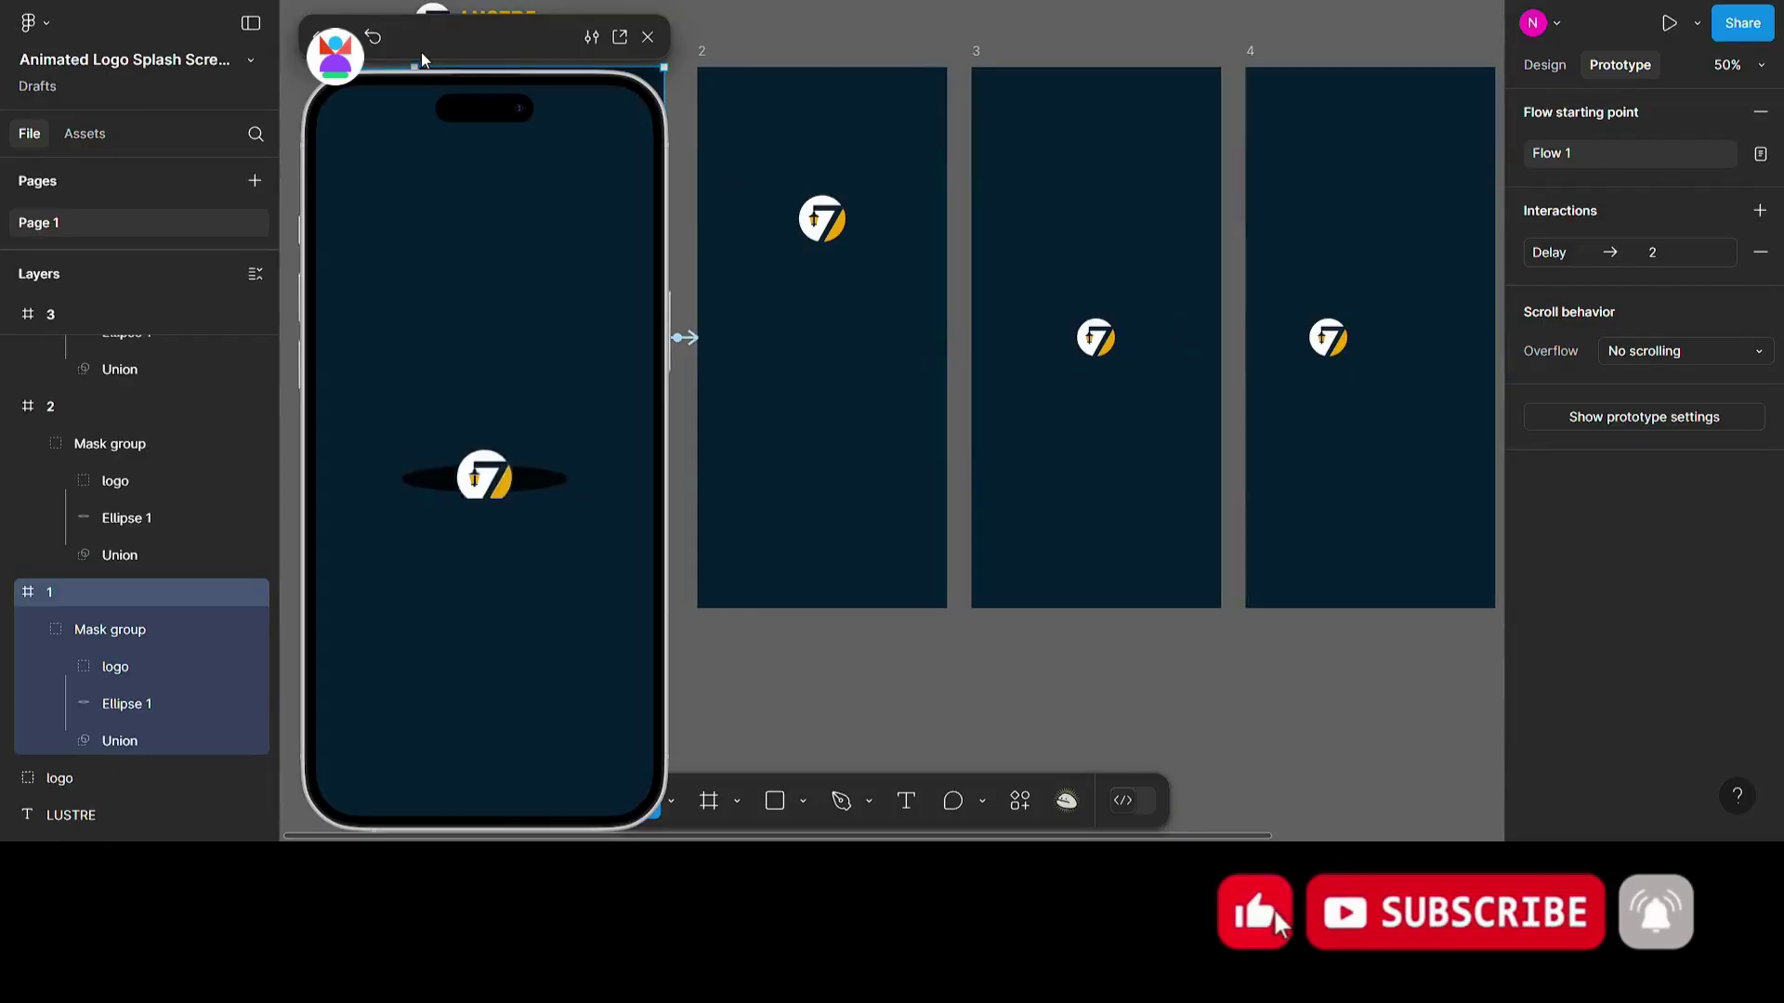